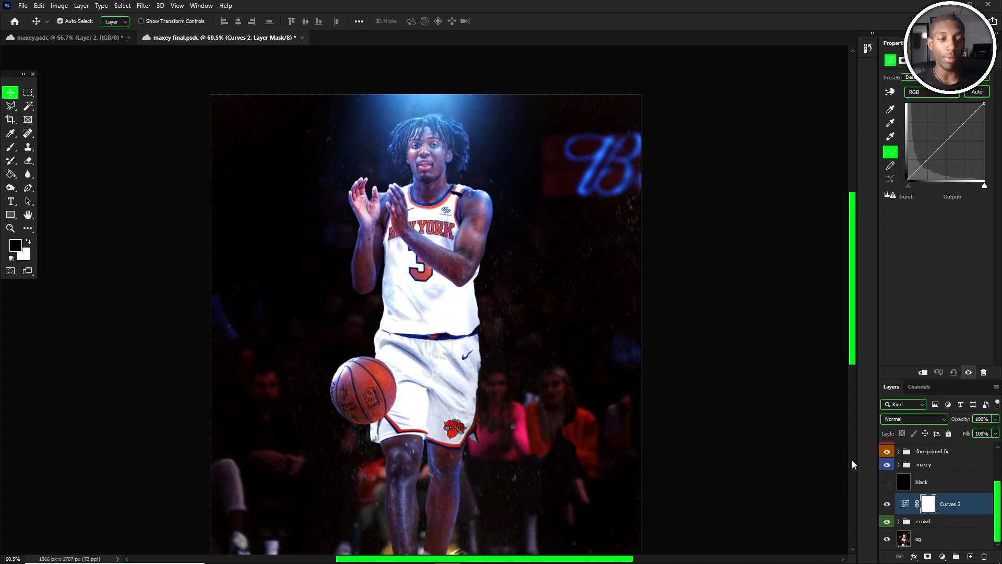
- Hide the film, foreground fx, maxey, crowd and logo layers plus Curves 2, leaving only the og photo to examine
scroll(934, 491, up, 3)
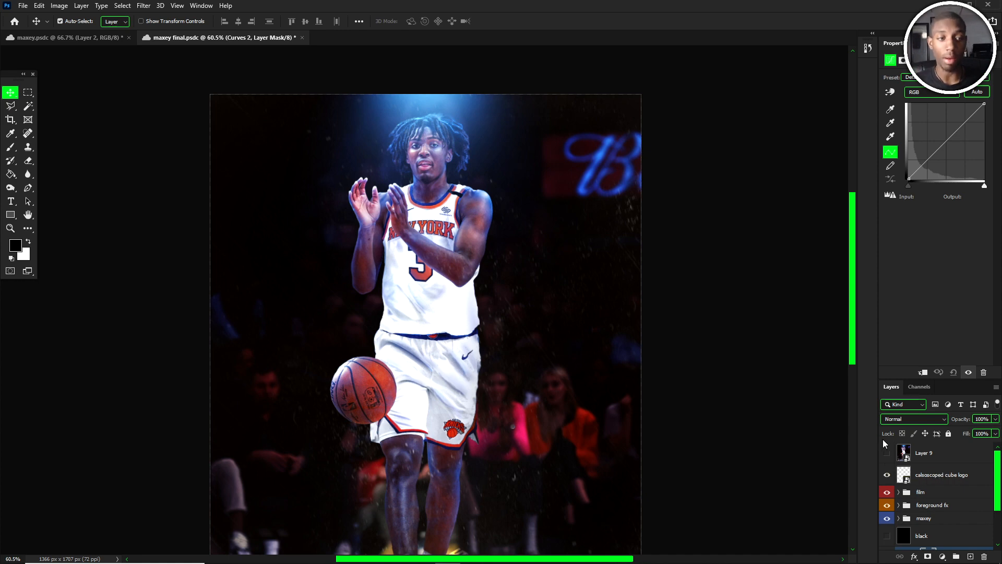
drag(887, 492, 887, 518)
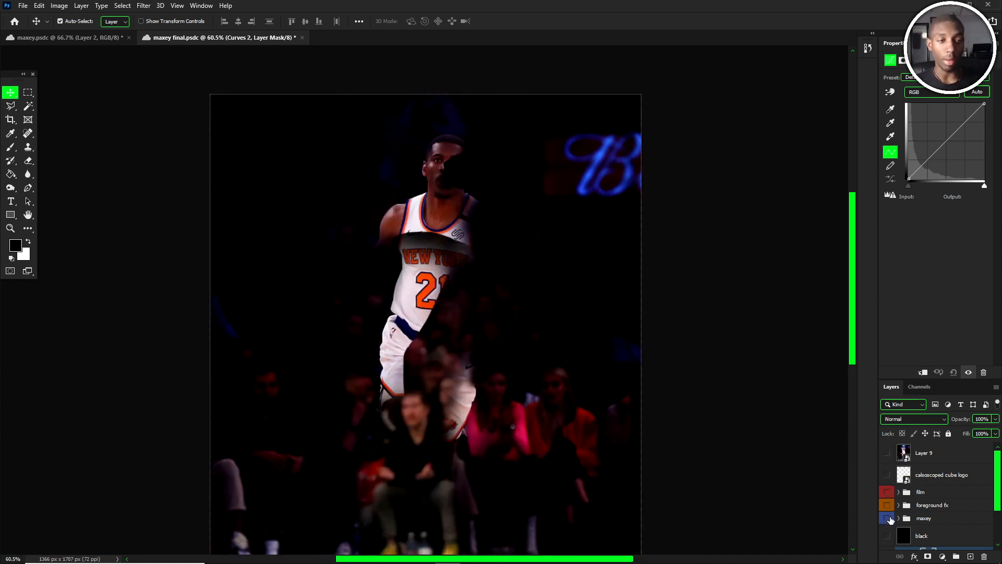
scroll(887, 519, down, 2)
click(887, 521)
click(887, 504)
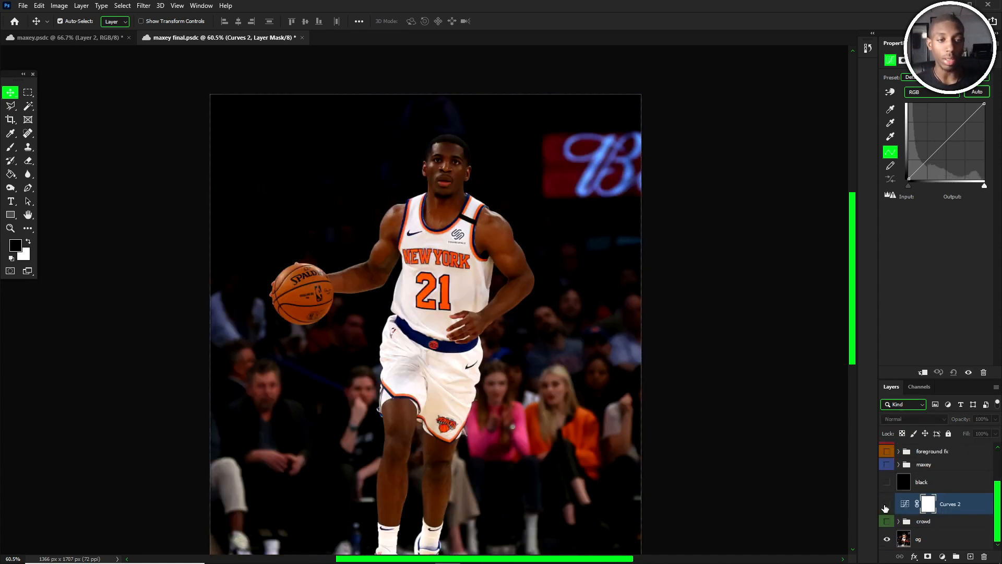
scroll(364, 221, down, 3)
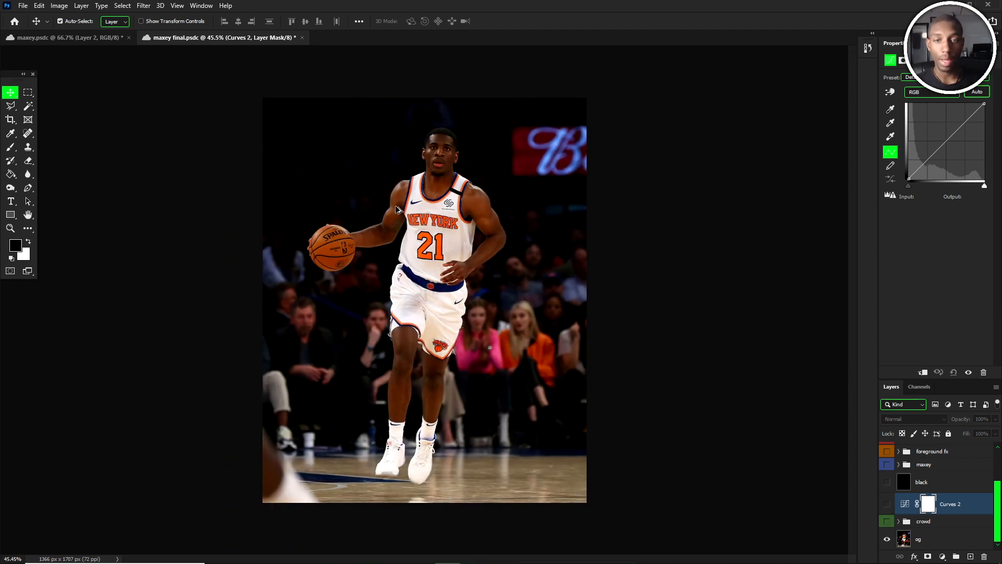
scroll(361, 209, up, 3)
scroll(358, 179, down, 1)
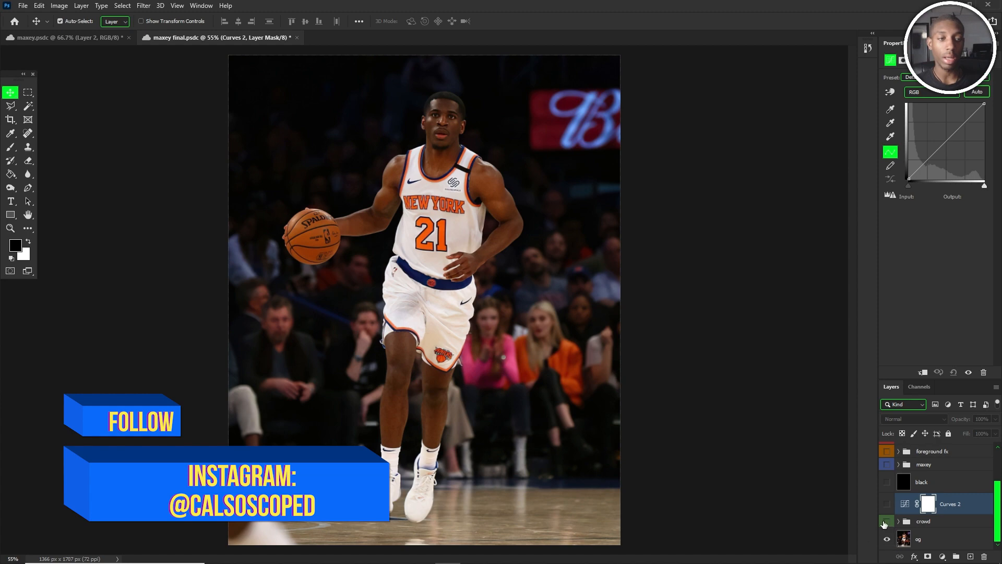
- Preview the crowd group over the original photo and turn on both the maxey and crowd groups
click(886, 521)
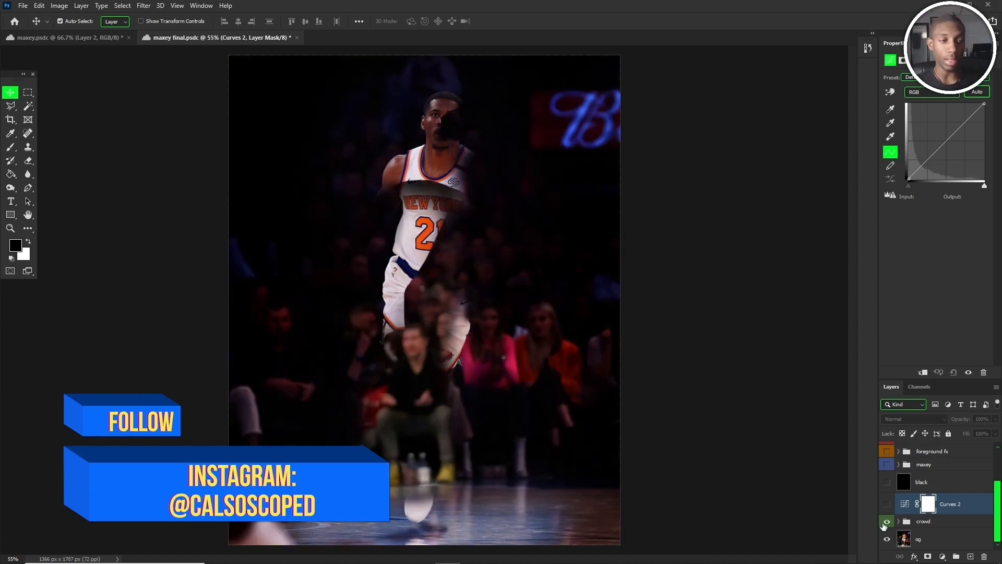
click(886, 523)
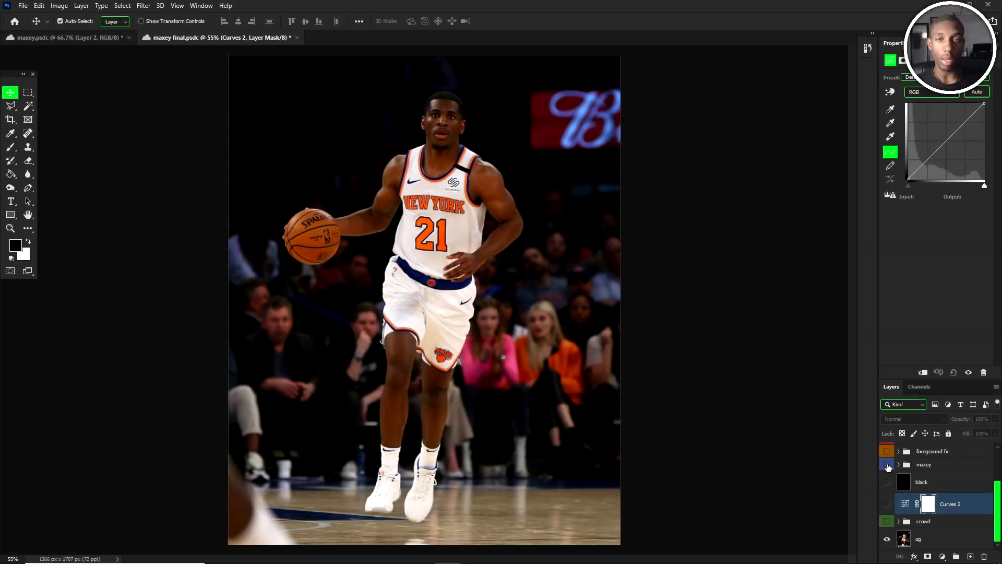
click(887, 464)
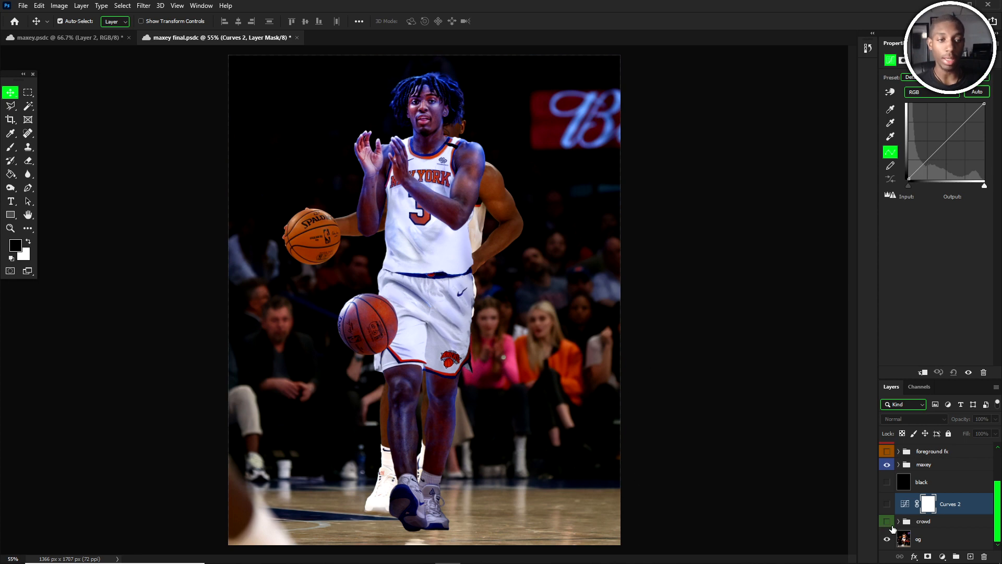
click(886, 521)
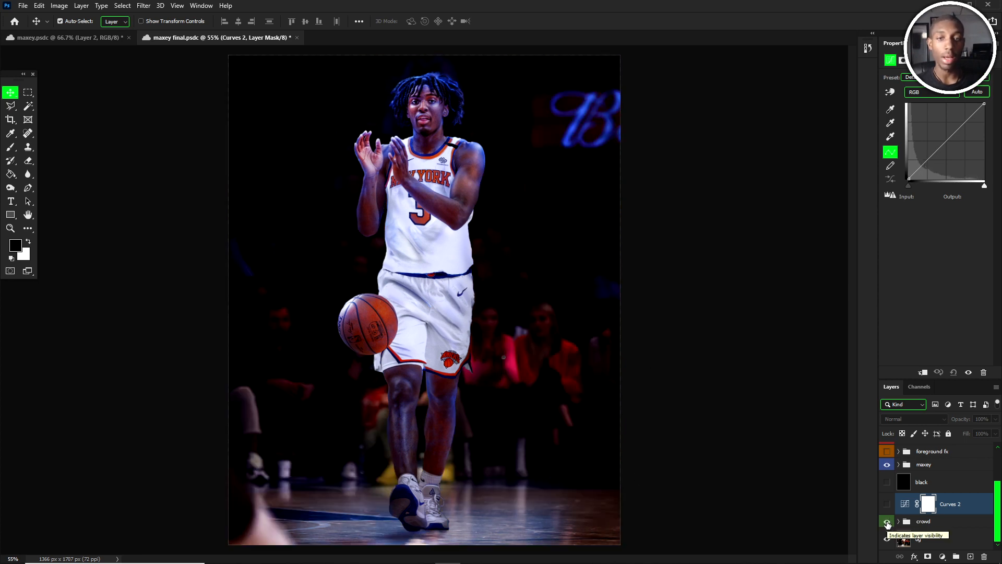
- Expand the crowd group and select its Color Balance 1 layer with the Clone Stamp tool active
scroll(417, 268, up, 3)
click(899, 522)
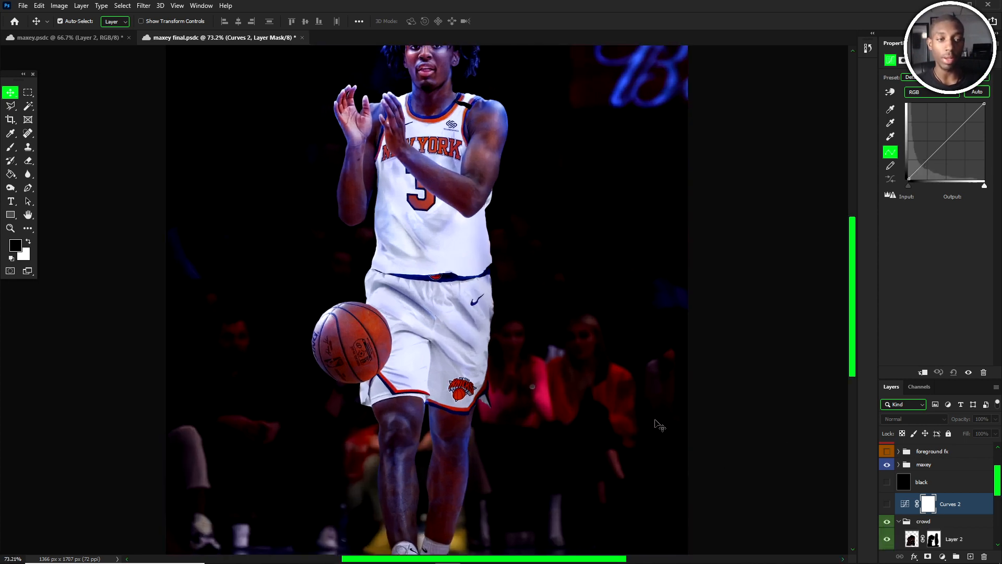
click(28, 148)
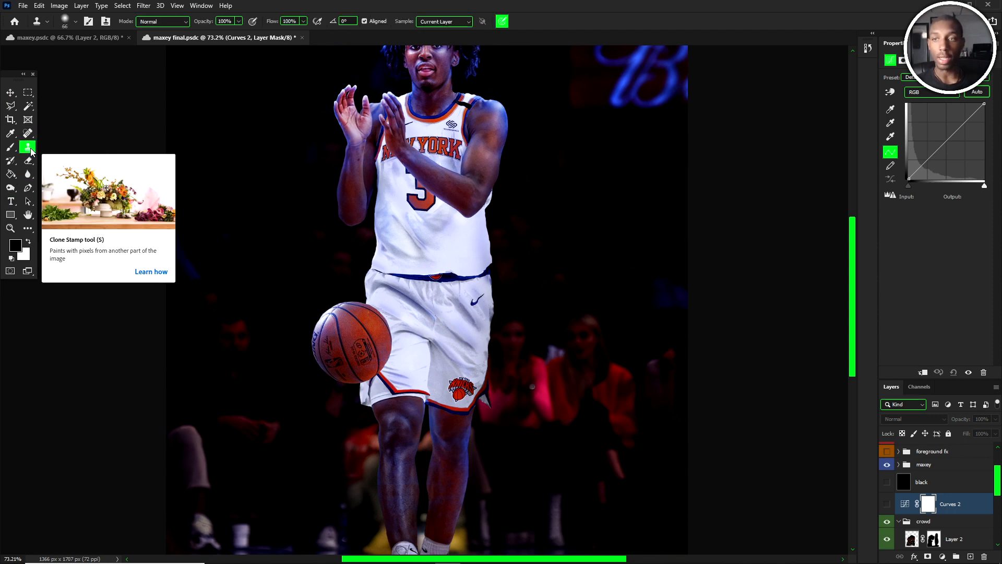
click(942, 524)
scroll(942, 524, down, 8)
click(940, 525)
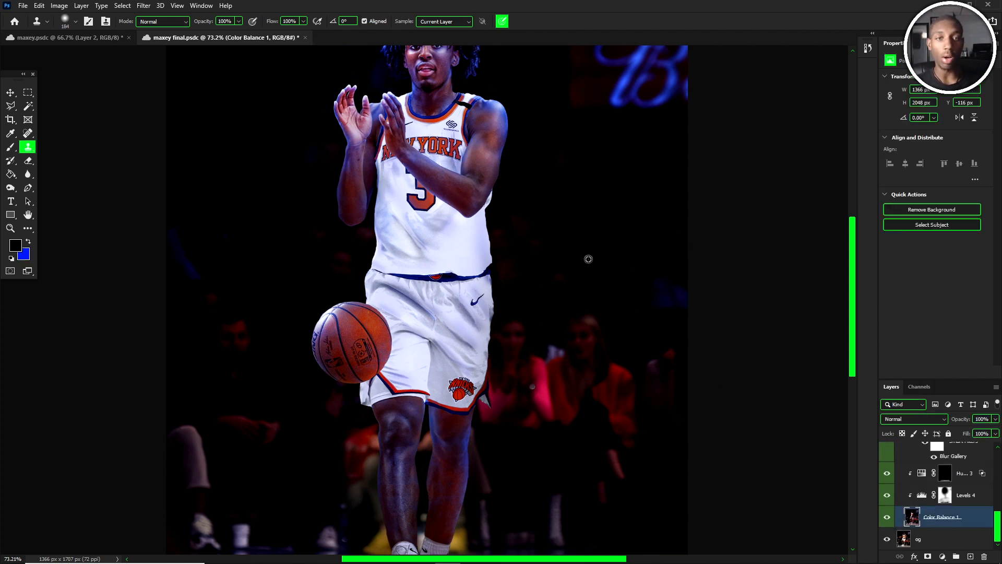
- Try cloning dark background over the area around the player's jersey and undo the last clone stroke
alt+click(555, 236)
drag(577, 334, 574, 310)
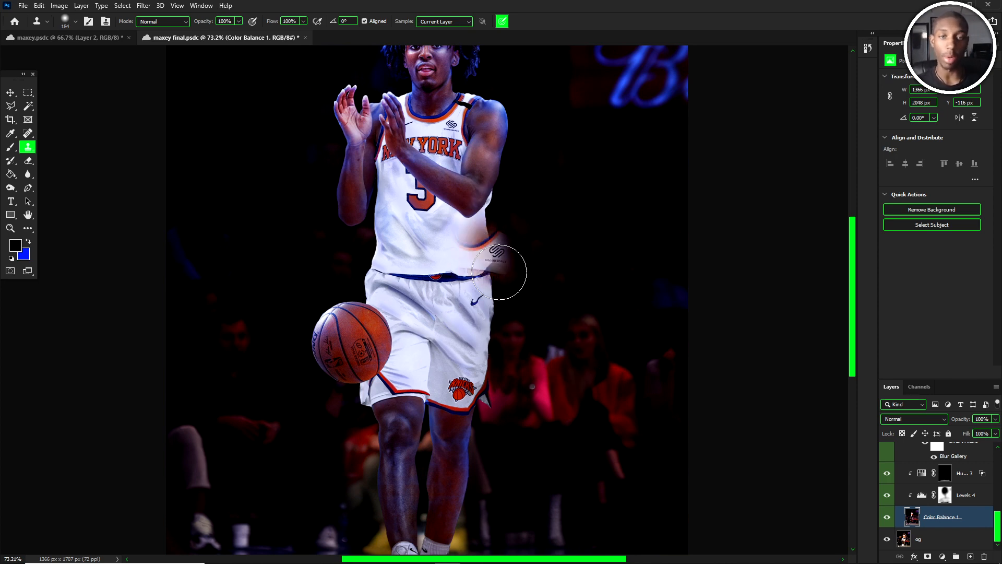
scroll(413, 239, down, 1)
scroll(412, 238, up, 1)
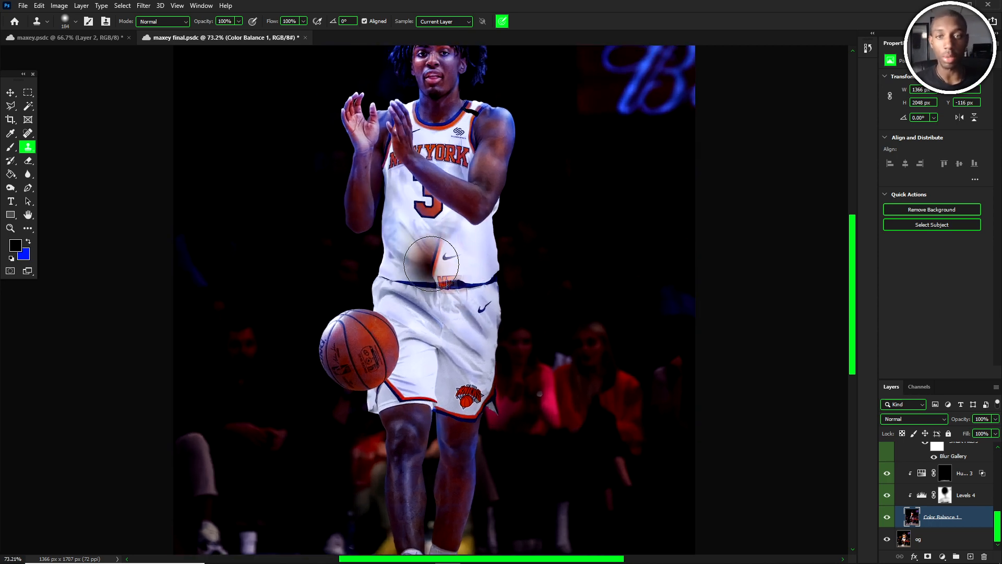
drag(401, 295, 486, 278)
key(ctrl+z)
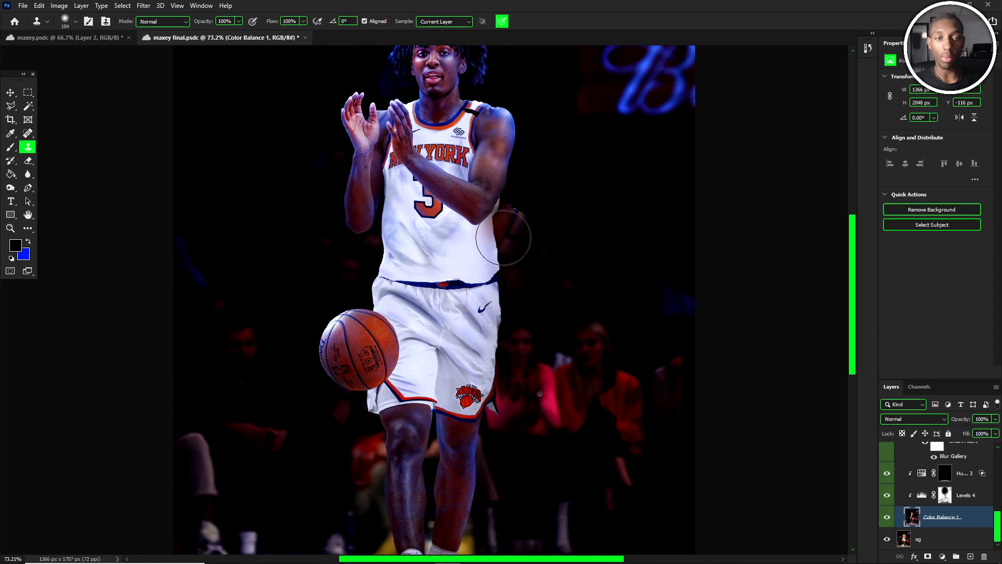
- Check the removed player's background by hiding and showing the maxey group
scroll(914, 493, up, 5)
scroll(906, 484, up, 2)
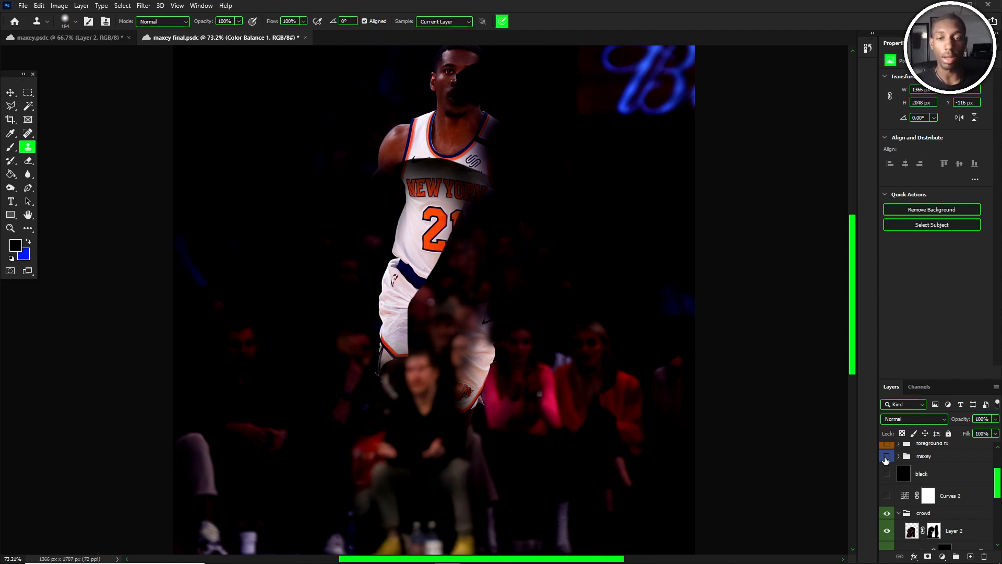
click(886, 460)
scroll(405, 261, down, 2)
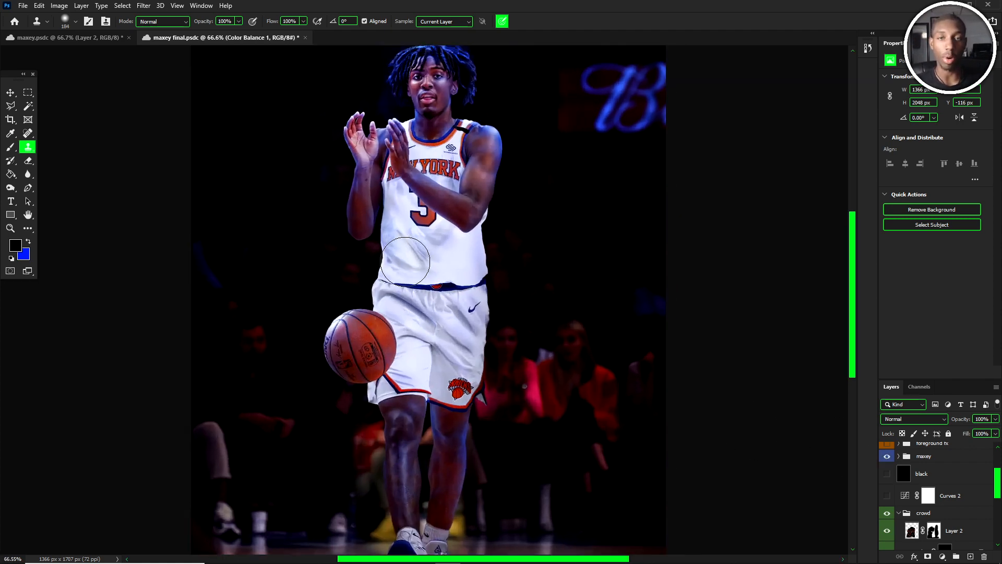
scroll(405, 261, up, 1)
scroll(922, 506, down, 2)
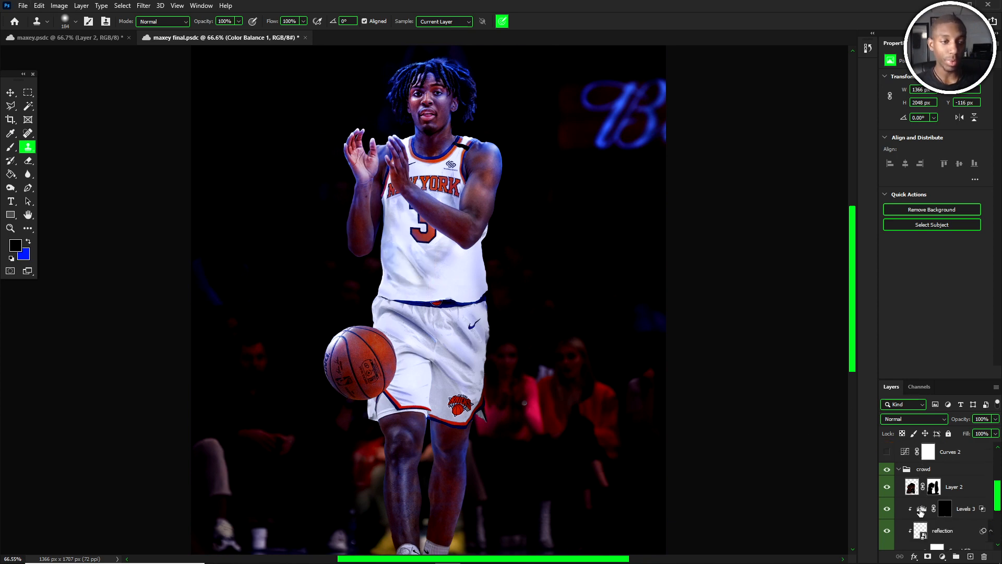
- Hide Layer 2, Levels 3, the reflection layer, the hue adjustment and Levels 4 inside the crowd group
scroll(922, 511, down, 1)
click(887, 465)
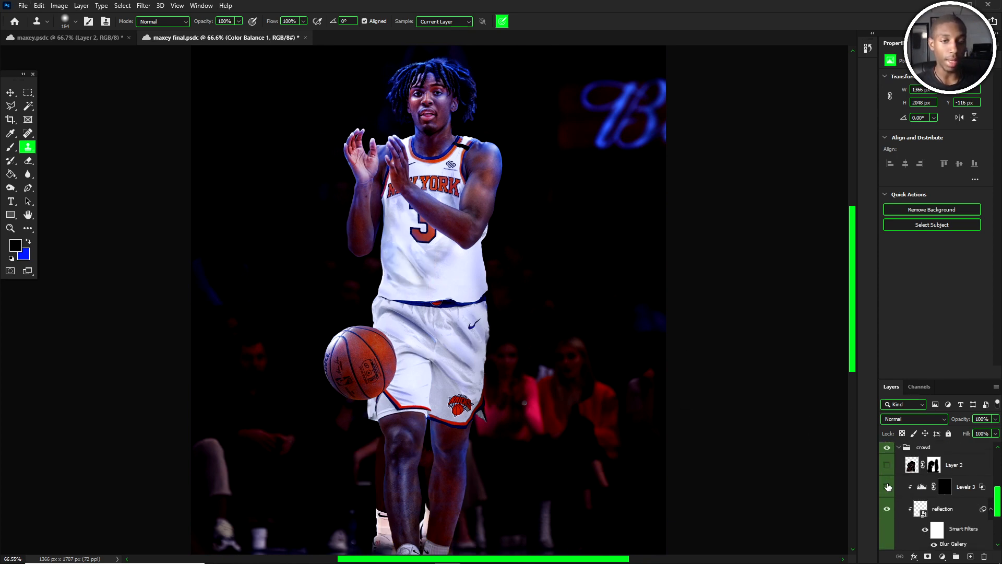
scroll(890, 499, down, 2)
scroll(888, 498, down, 1)
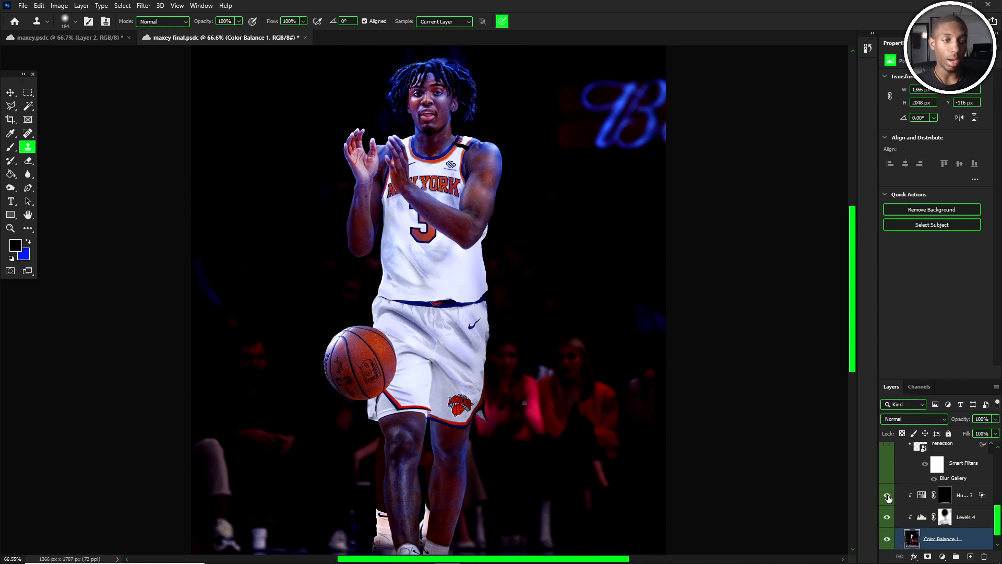
click(887, 517)
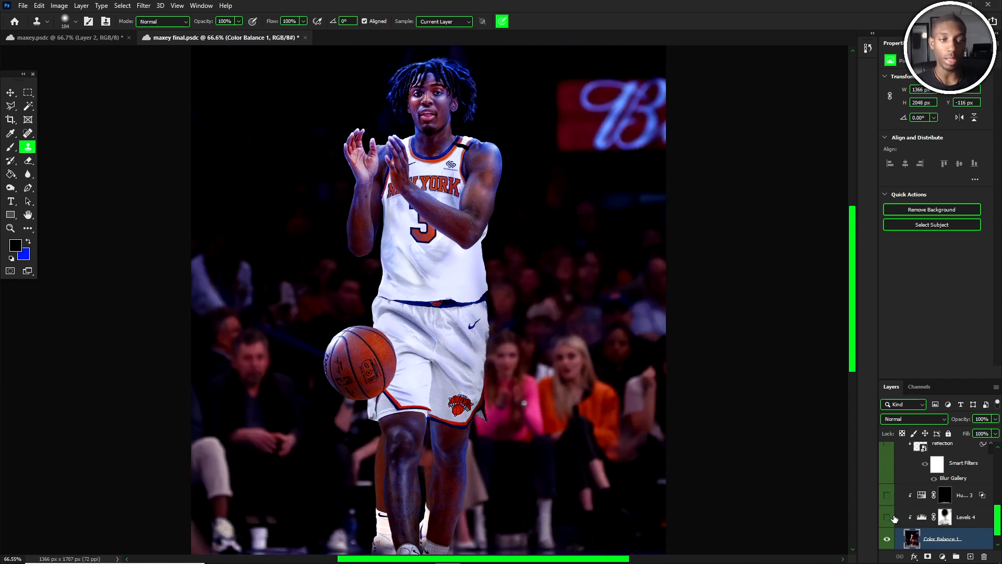
scroll(513, 393, down, 1)
scroll(501, 324, up, 1)
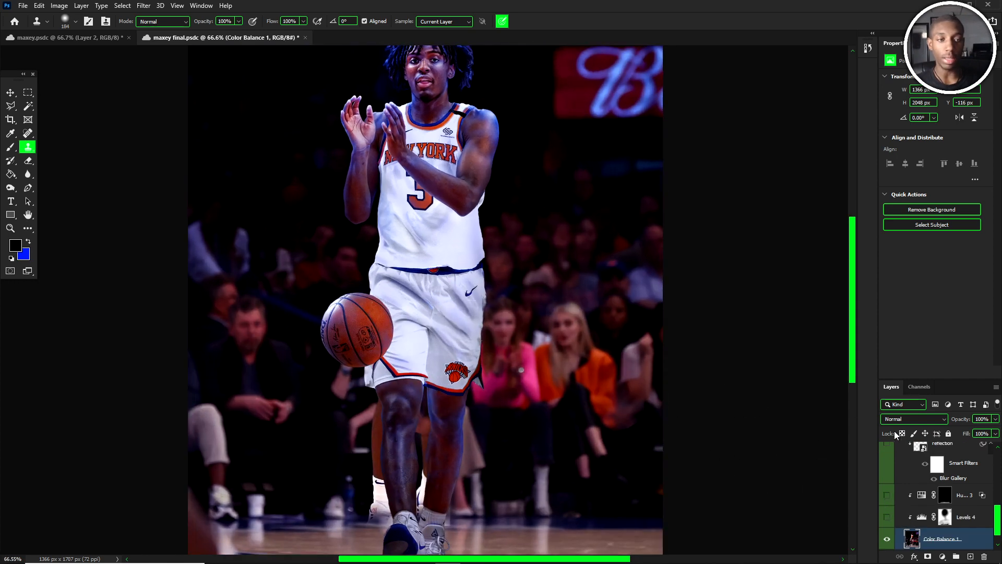
- Turn the Levels 4 adjustment back on to darken the crowd
click(888, 517)
scroll(485, 261, down, 1)
scroll(486, 261, up, 1)
scroll(436, 223, up, 1)
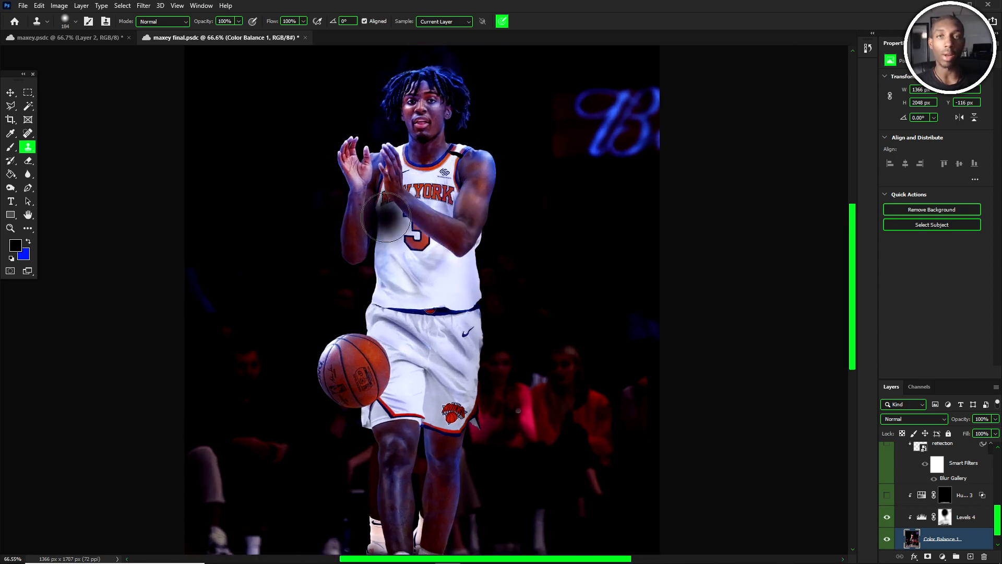
- Open the Levels 4 adjustment and examine its midtone setting against the whole image
click(944, 518)
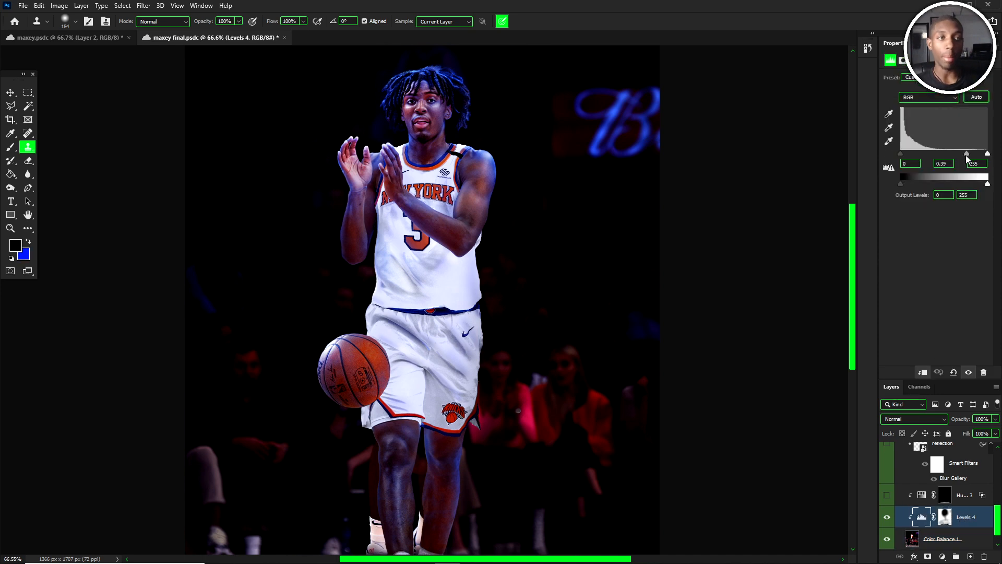
key(ctrl+minus)
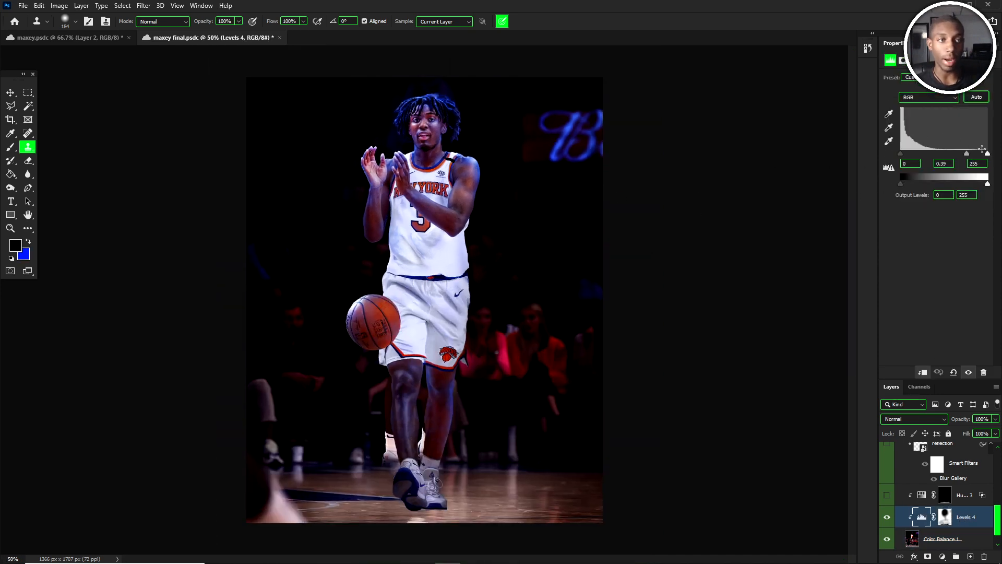
mouse_move(966, 154)
mouse_down()
mouse_move(940, 158)
mouse_move(971, 155)
mouse_up()
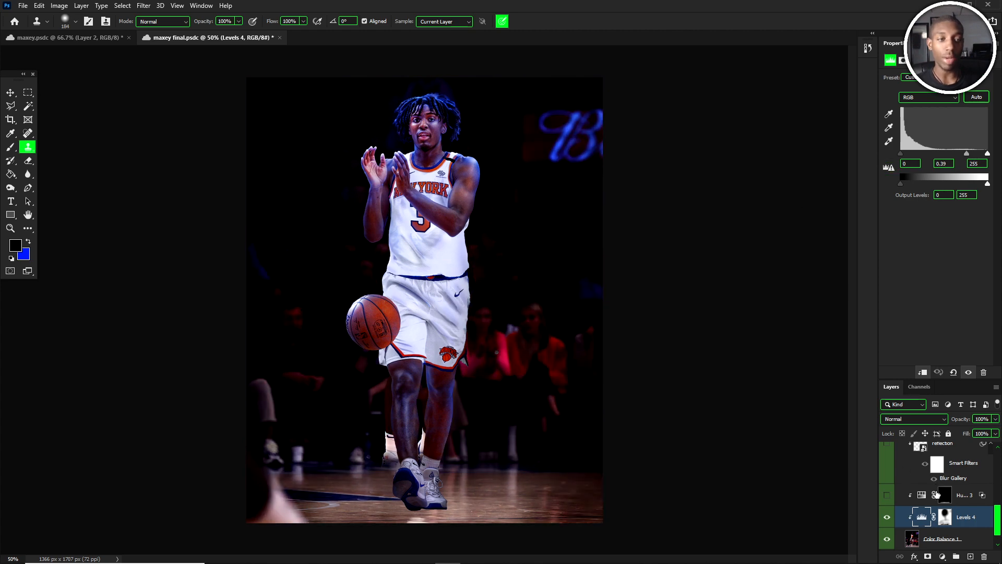
- Select the Levels 4 layer mask and brush along the floor beneath the player's shoes with a small black brush
click(945, 517)
key(b)
scroll(397, 485, up, 2)
scroll(423, 458, down, 2)
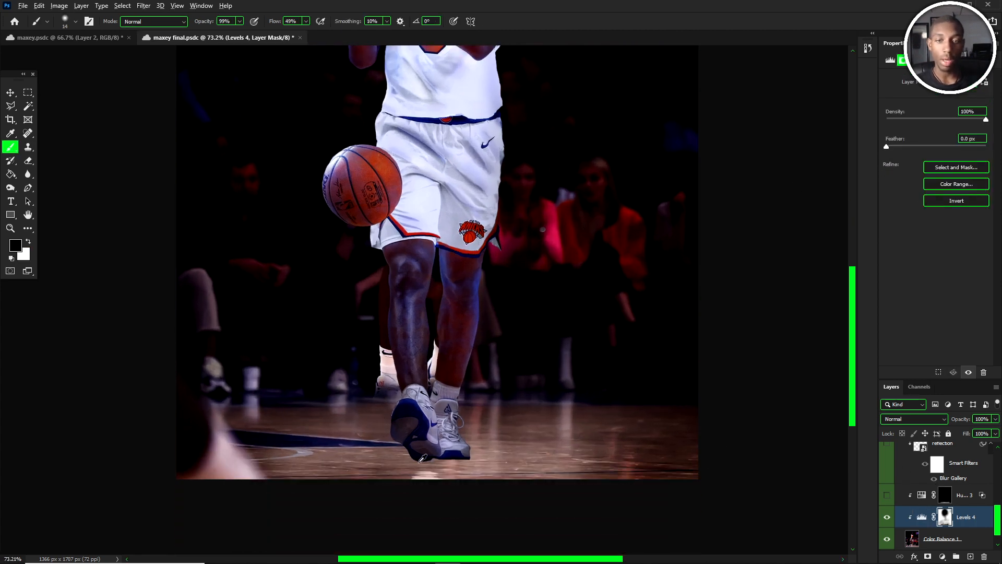
drag(434, 457, 464, 455)
- Outline the court floor around the player's shoes with a Polygonal Lasso selection reaching past the image's lower edge
click(10, 106)
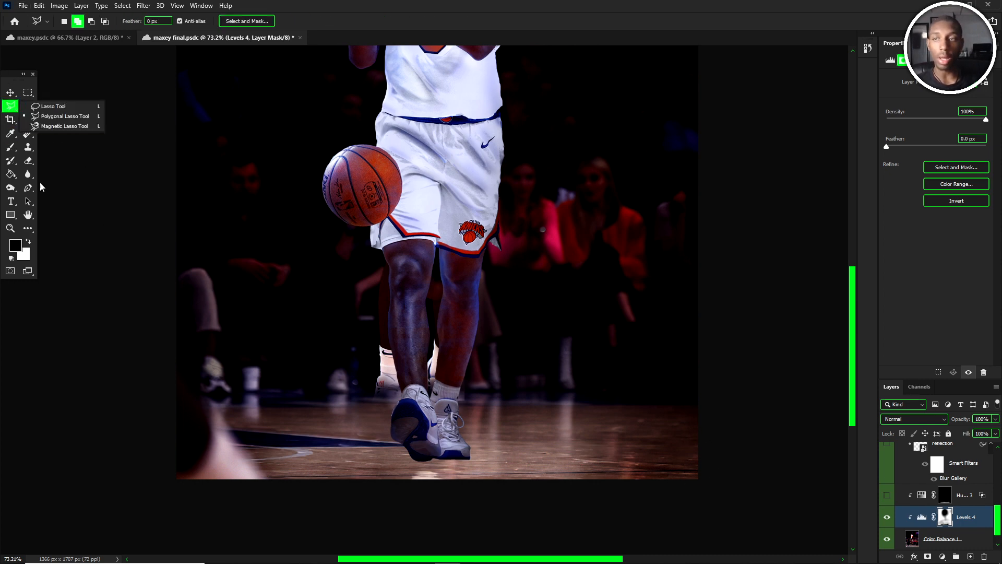
click(48, 115)
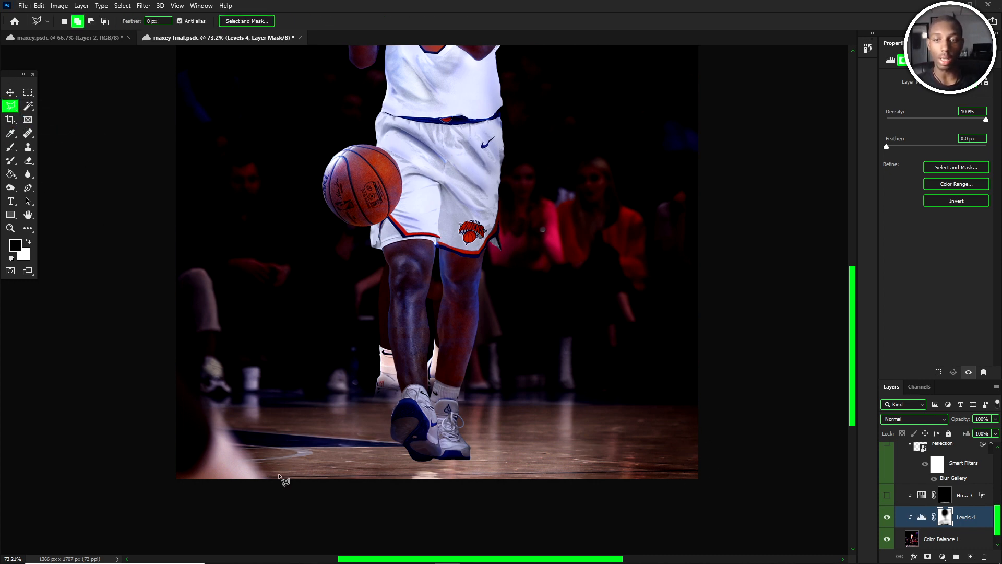
click(363, 422)
click(509, 418)
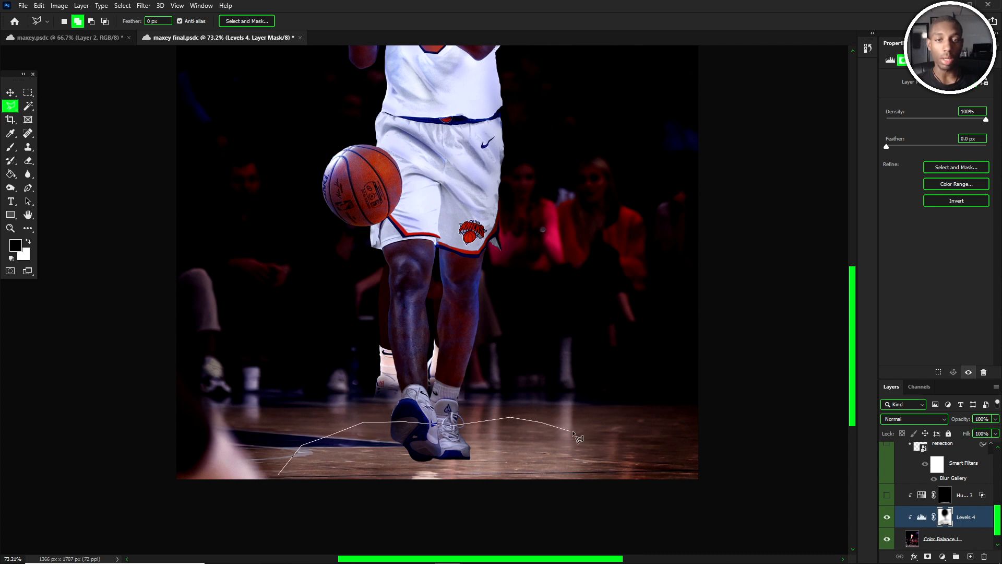
click(574, 433)
click(621, 438)
click(642, 452)
click(646, 470)
click(638, 477)
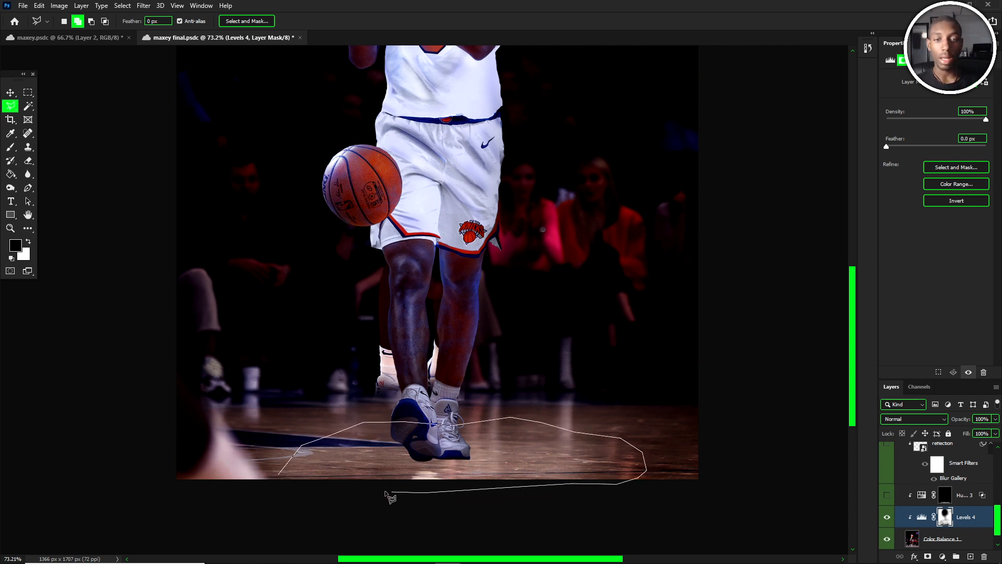
double_click(301, 483)
- Paint black on the Levels 4 mask inside the floor selection to brighten that area, and deselect
key(b)
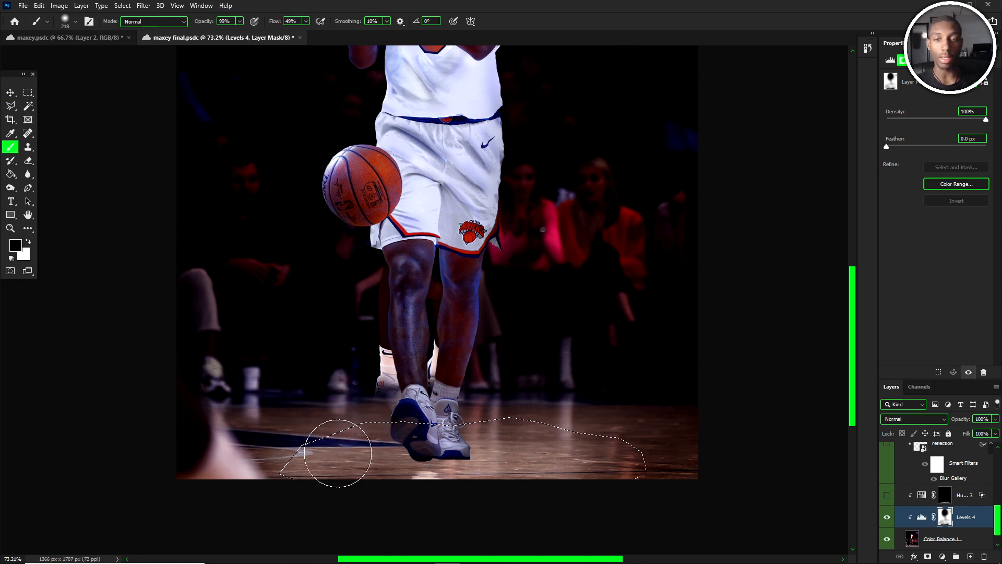
drag(599, 461, 671, 464)
key(ctrl+d)
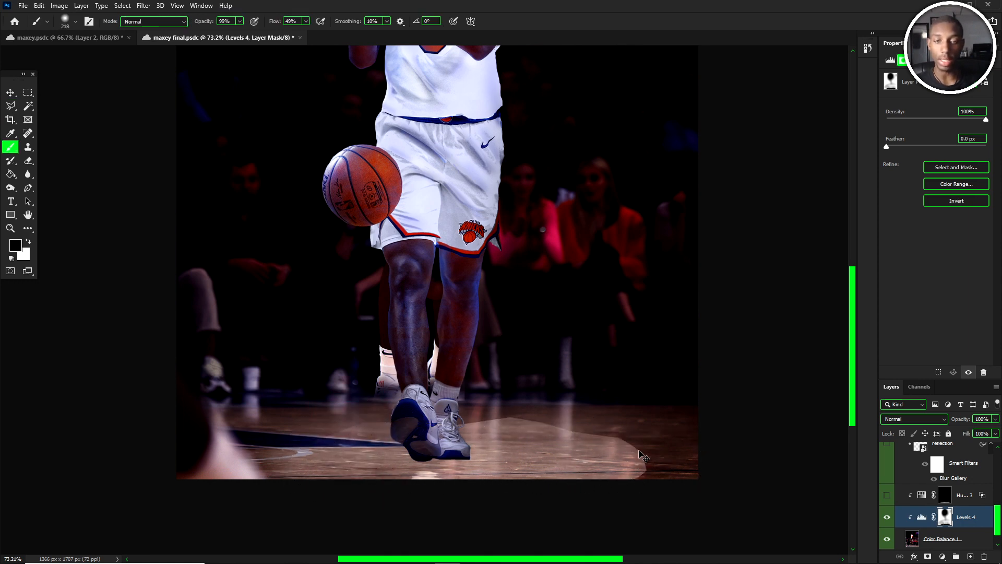
- Shrink the brush to about 62 px, set its flow to 13%, and soften the hard edges of the brightened floor area on the Levels 4 mask
mouse_move(590, 443)
alt+mouse_down()
mouse_move(541, 437)
mouse_move(572, 437)
alt+mouse_up()
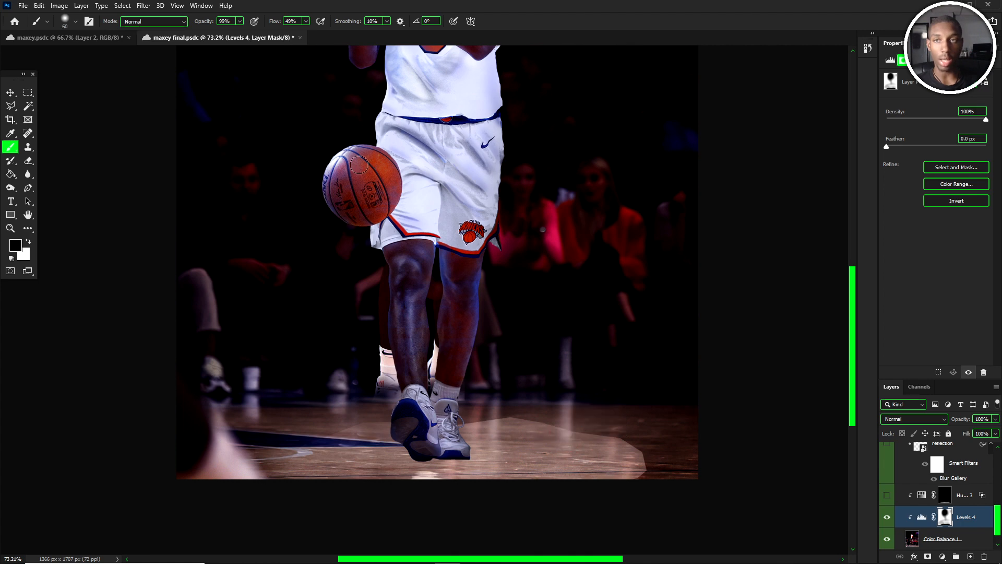
click(305, 21)
alt+drag(488, 392, 490, 392)
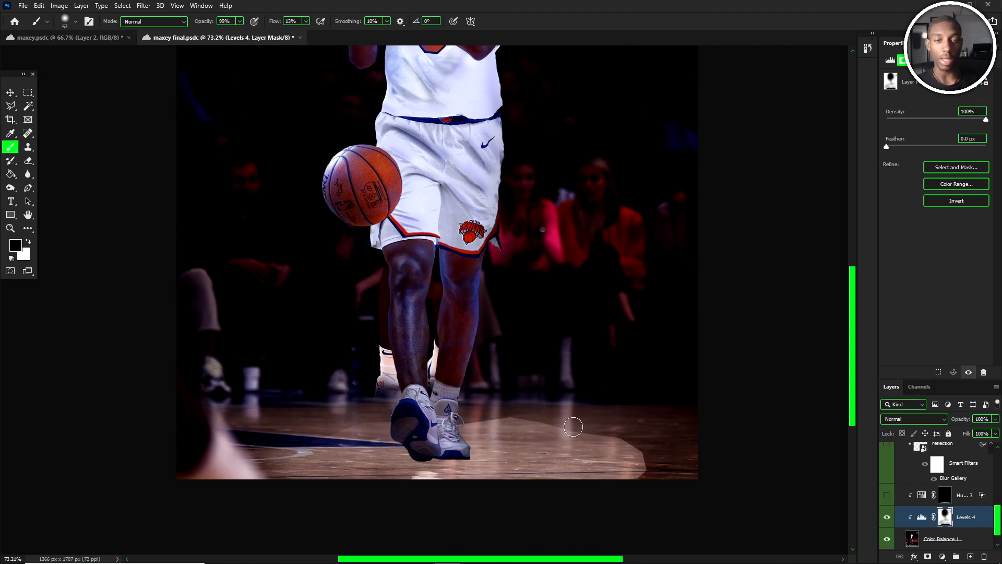
mouse_move(574, 426)
mouse_down()
mouse_move(616, 440)
mouse_move(519, 419)
mouse_up()
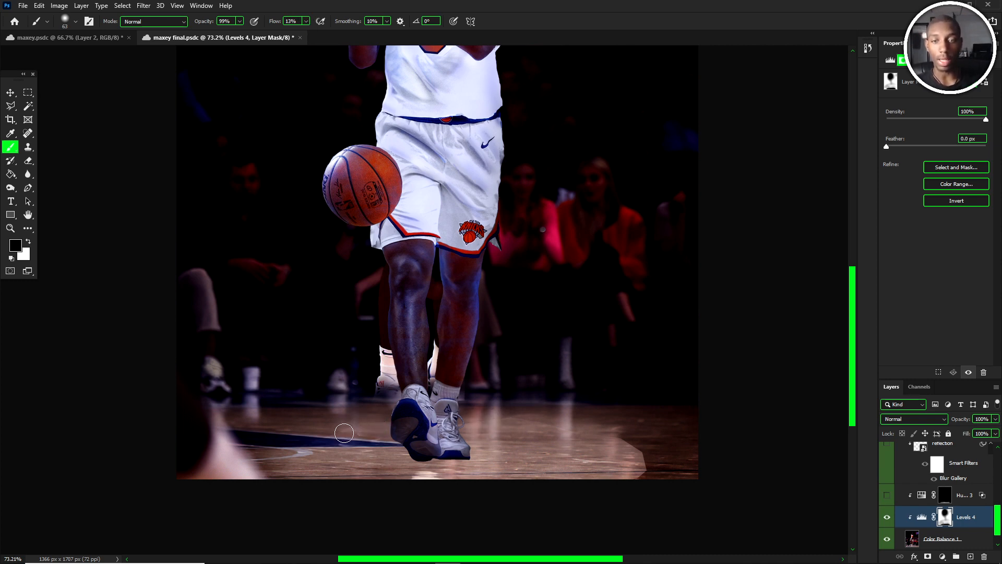
- Undo the floor painting on the Levels 4 mask while keeping the Levels 4 adjustment switched on
key(ctrl+z)
key(ctrl+z)
key(ctrl+z)
key(ctrl+z)
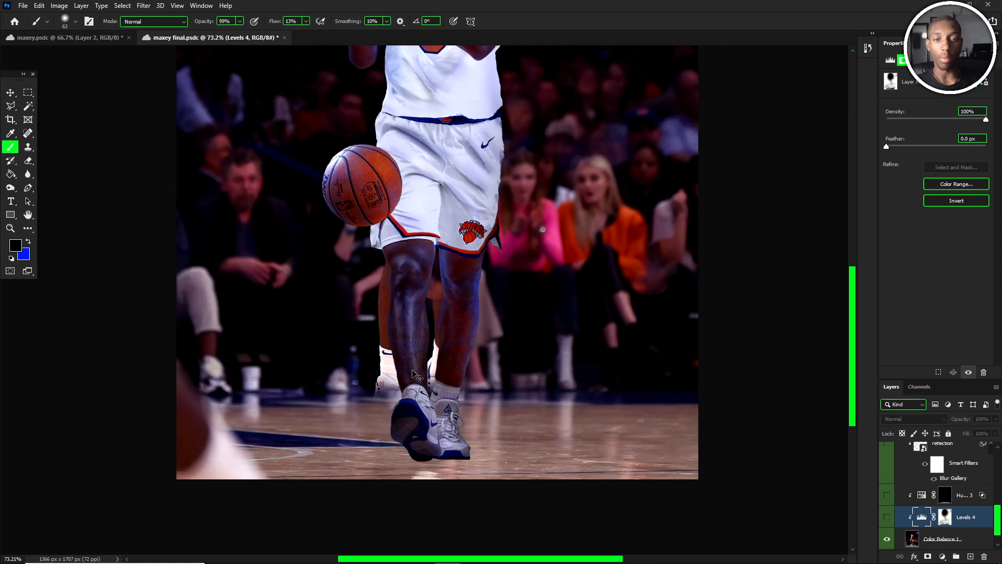
key(ctrl+shift+z)
- Switch on the Hue/Saturation 3 adjustment and examine its blue tint on the court floor against the whole image
key(ctrl+0)
scroll(384, 436, up, 2)
scroll(384, 436, down, 1)
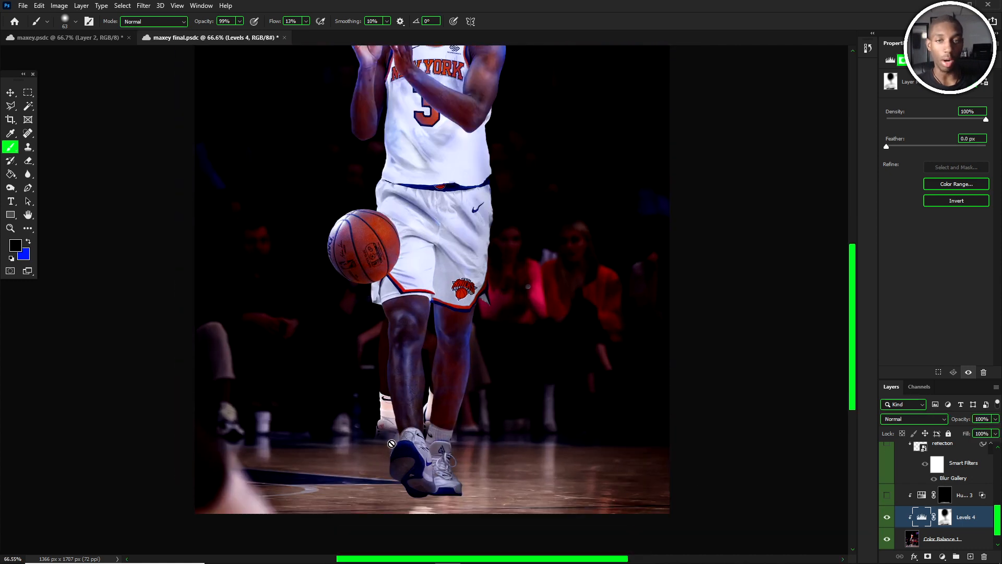
key(ctrl+0)
scroll(490, 525, up, 2)
scroll(461, 518, down, 1)
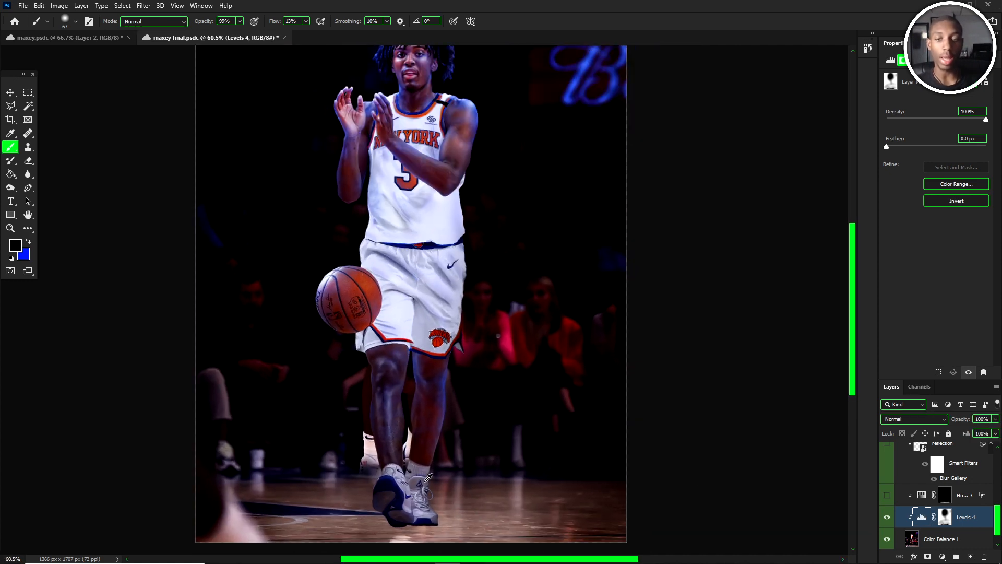
scroll(461, 517, up, 1)
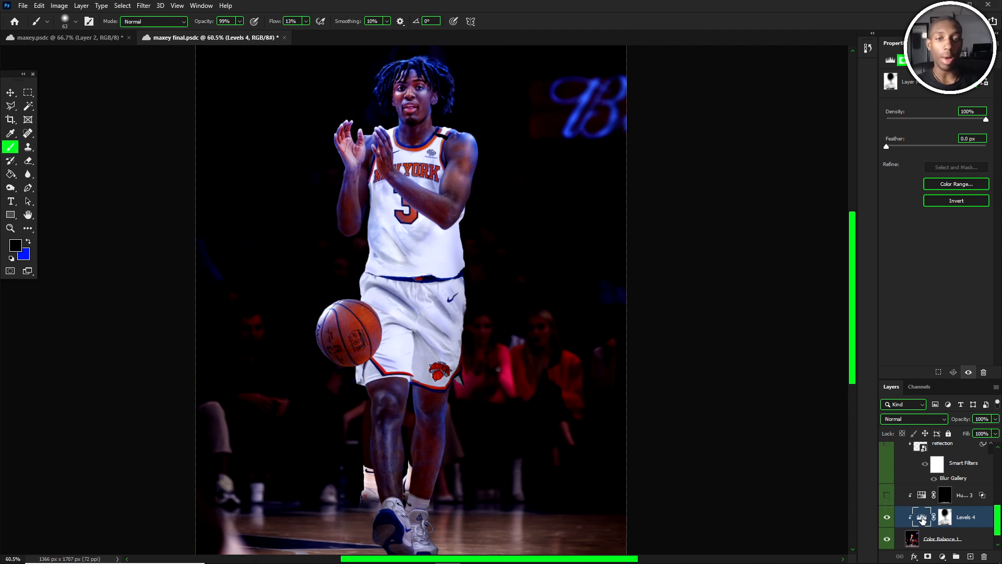
click(887, 495)
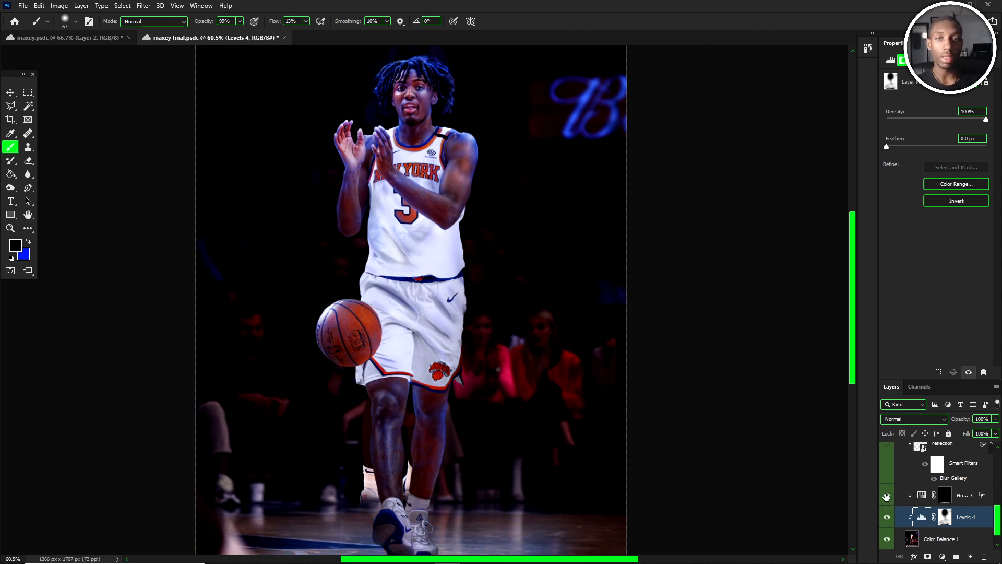
scroll(347, 308, down, 1)
scroll(365, 298, up, 1)
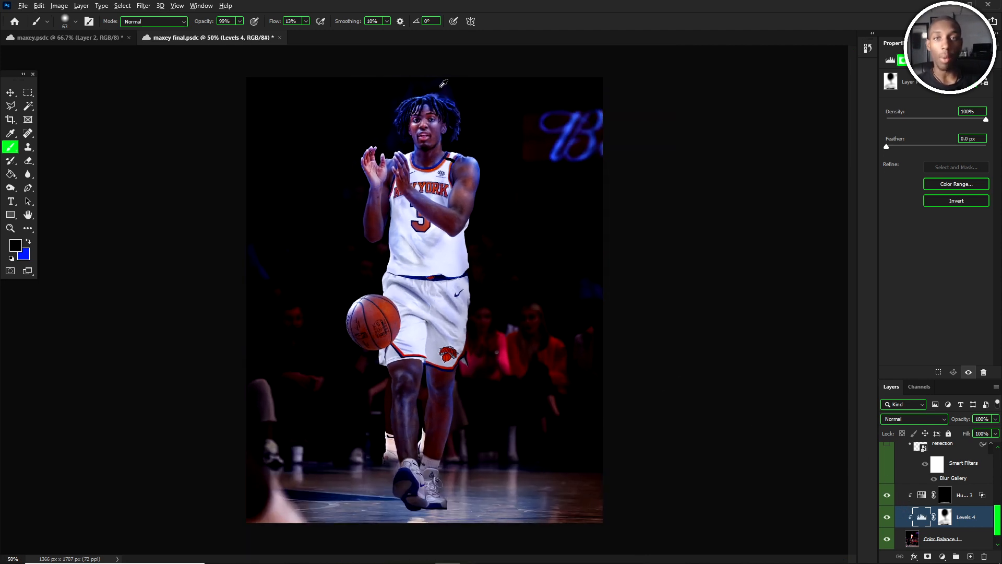
scroll(443, 95, up, 1)
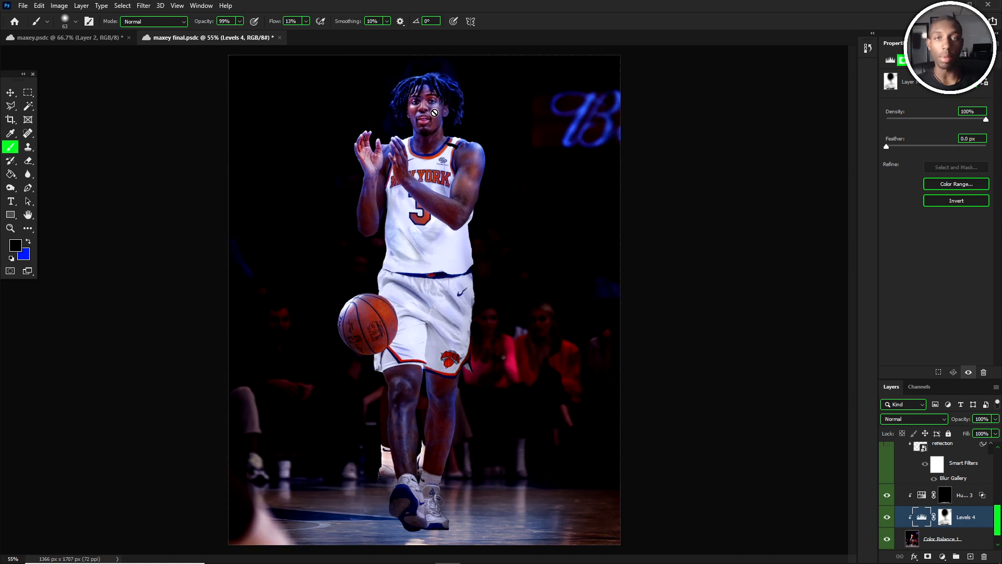
scroll(438, 490, up, 3)
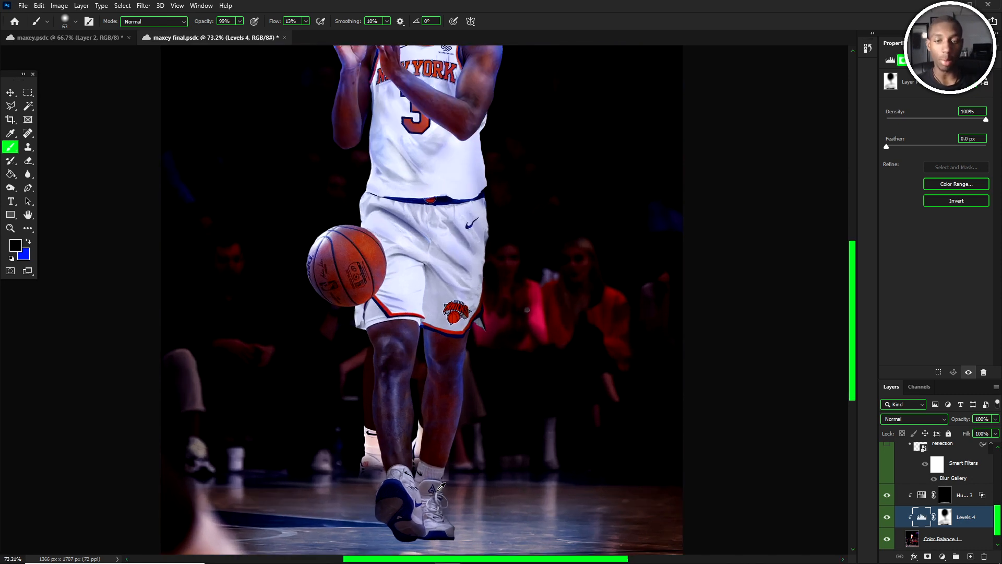
- Select the Hue/Saturation 3 adjustment, try a different hue for the floor tint, and undo that hue change
click(970, 499)
scroll(525, 449, down, 1)
scroll(525, 449, down, 2)
scroll(469, 476, up, 3)
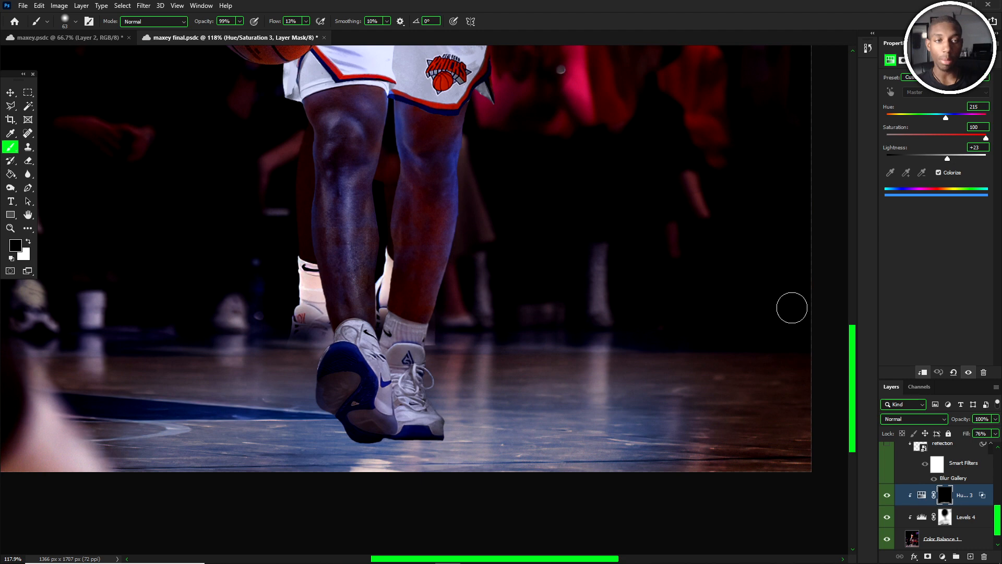
drag(946, 117, 922, 119)
key(ctrl+z)
scroll(493, 219, down, 3)
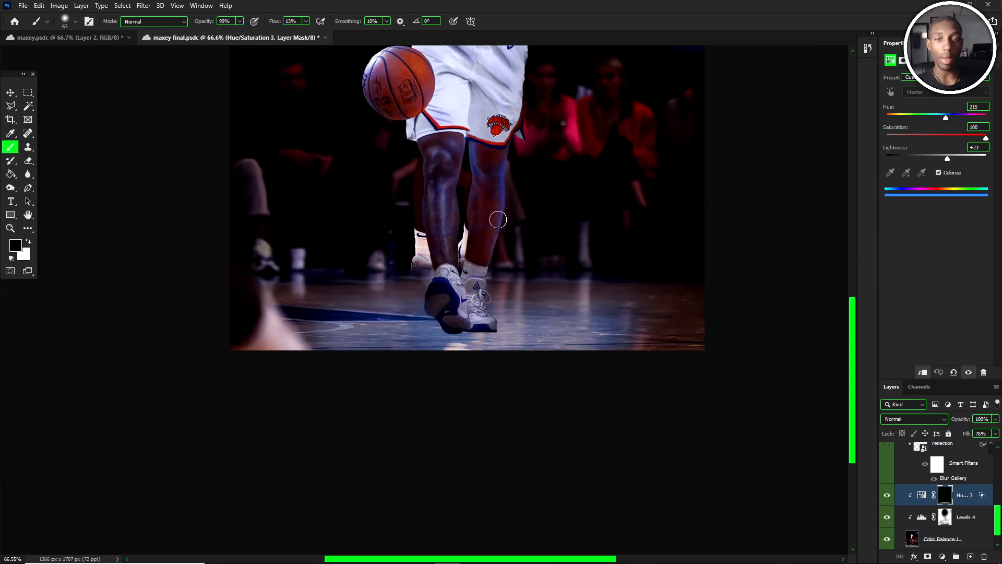
scroll(484, 235, down, 1)
scroll(425, 420, up, 2)
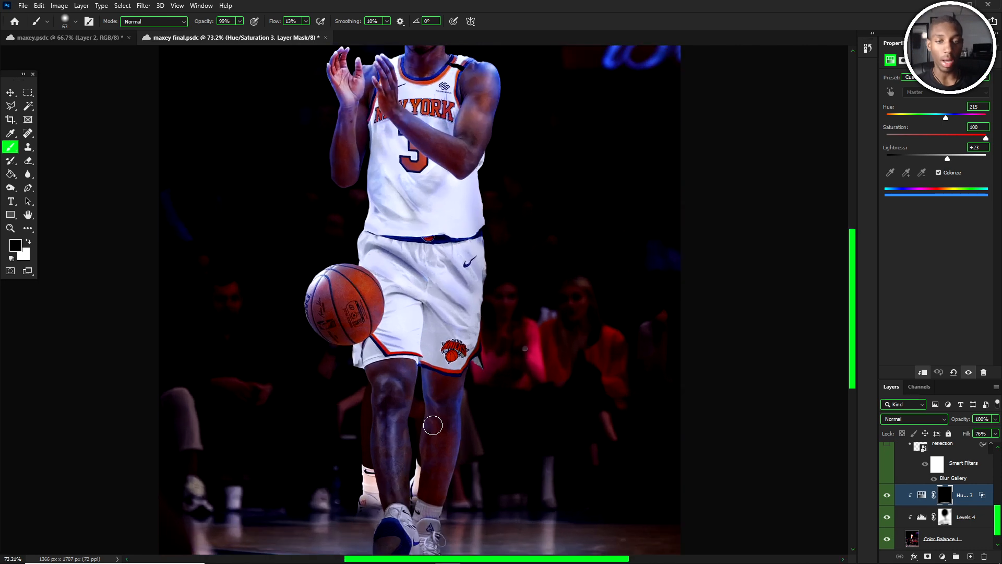
- In the Hue/Saturation 3 blending options, adjust the Underlying Layer's split Blend If highlight range to 25 / 255 and accept it
right_click(935, 497)
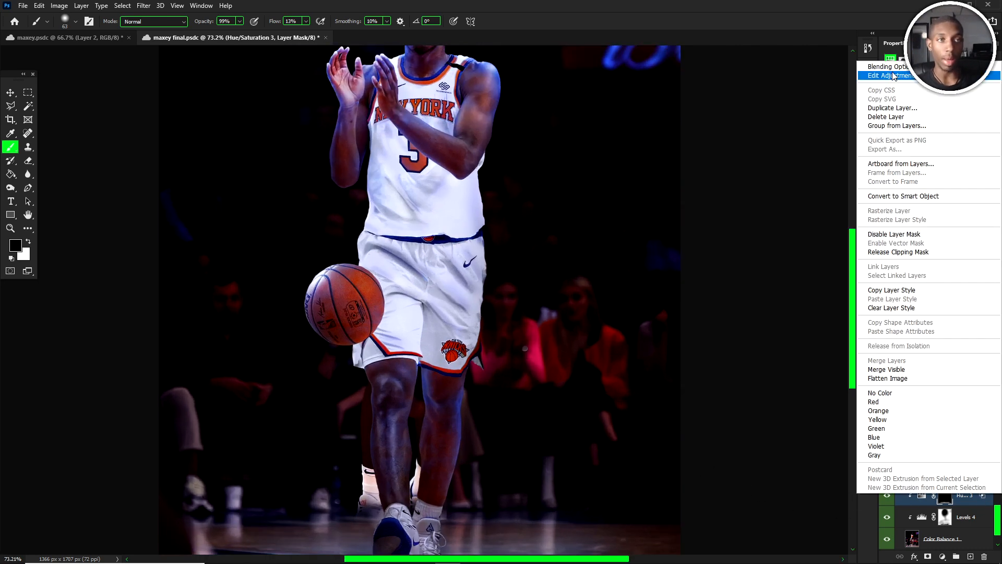
click(826, 116)
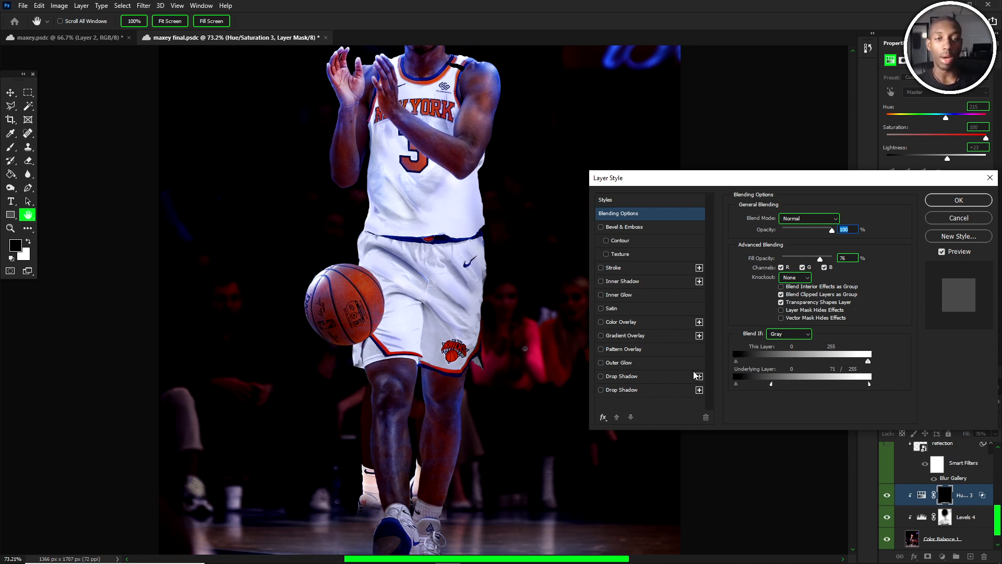
drag(870, 385, 867, 387)
key(alt)
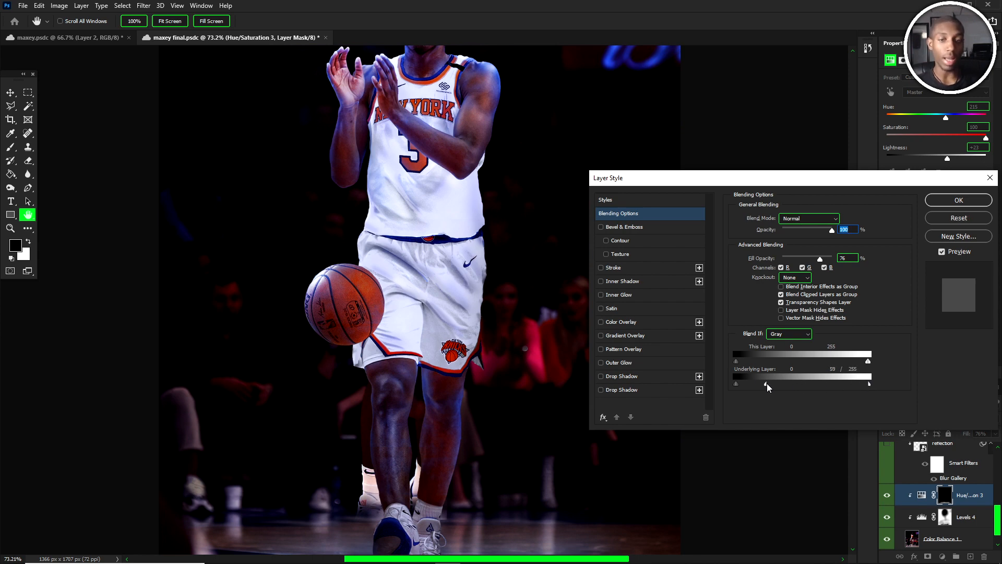
scroll(451, 369, down, 2)
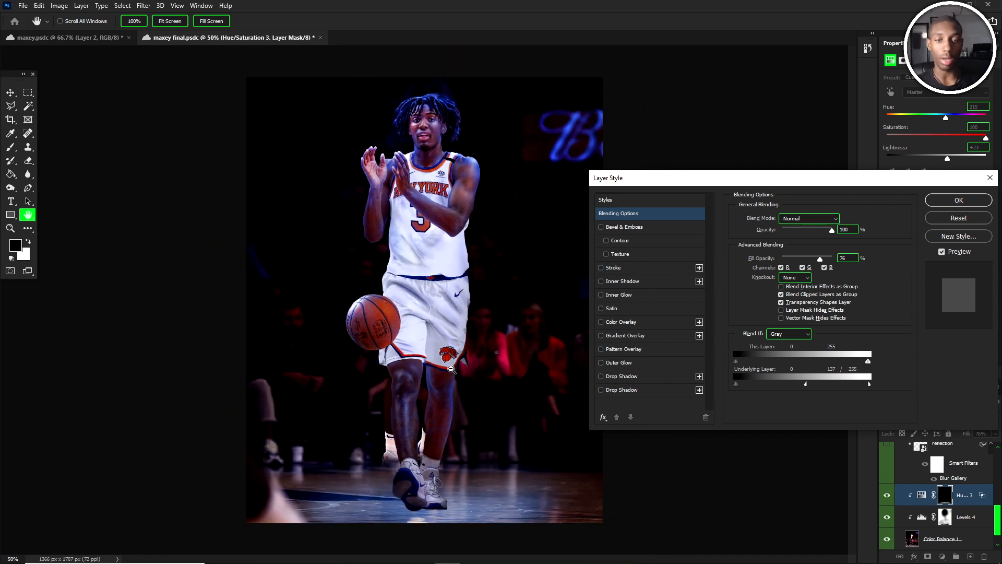
drag(806, 387, 861, 386)
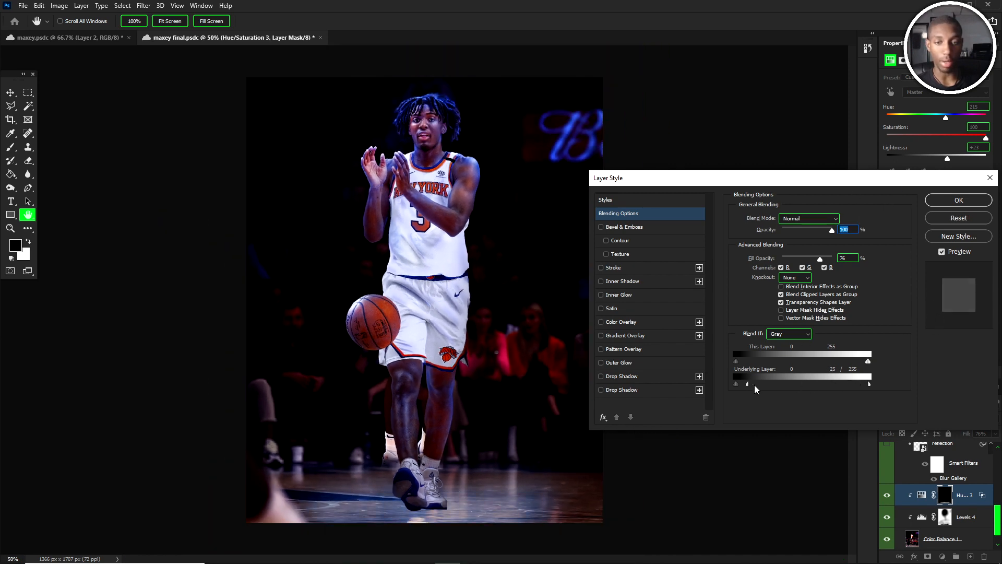
click(955, 201)
- Make the reflection layer above the Hue/Saturation 3 adjustment visible and check the floor around the player's shoes
scroll(434, 483, up, 3)
scroll(470, 486, down, 1)
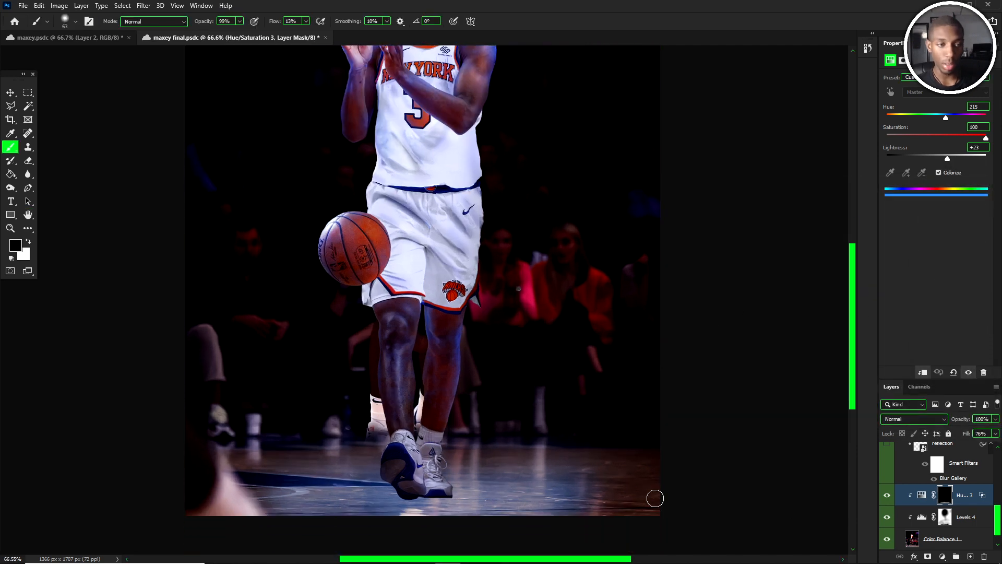
scroll(893, 497, up, 2)
click(889, 488)
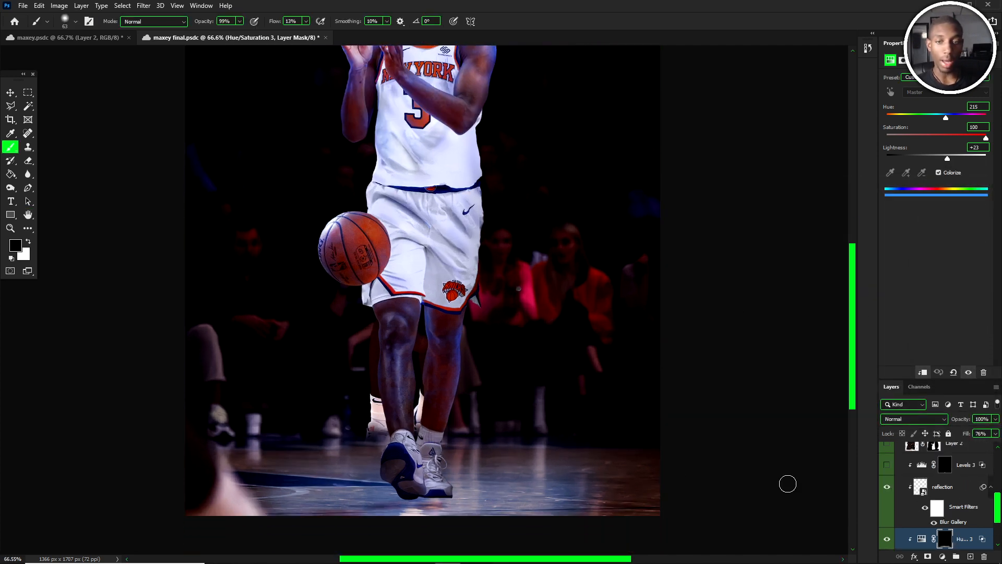
- Find the player's Curves 1 smart object, duplicate it, and select the original beneath the copy
key(v)
click(450, 274)
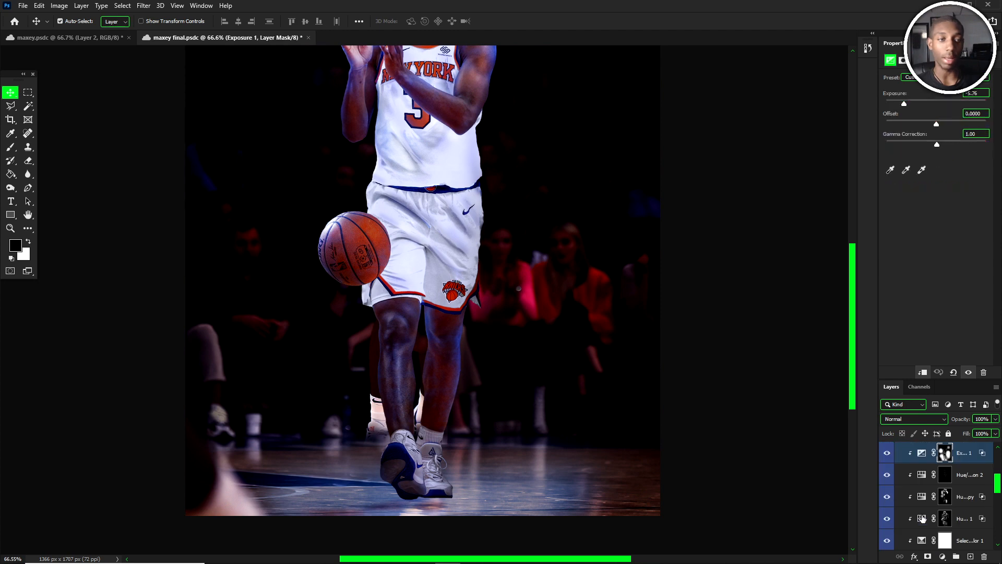
scroll(466, 172, up, 5)
scroll(463, 182, down, 1)
scroll(465, 182, down, 1)
scroll(917, 540, up, 2)
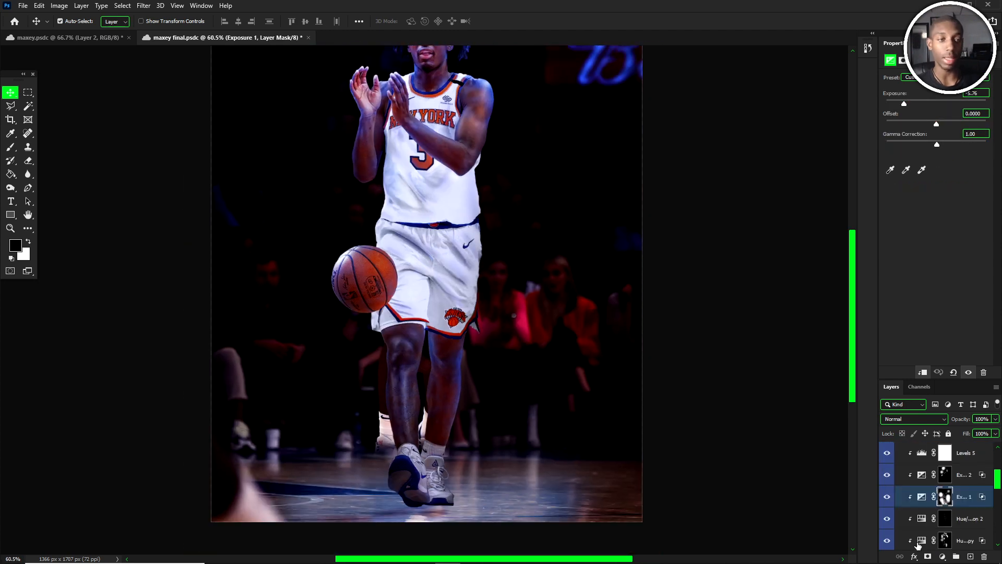
scroll(917, 533, down, 4)
scroll(917, 517, down, 2)
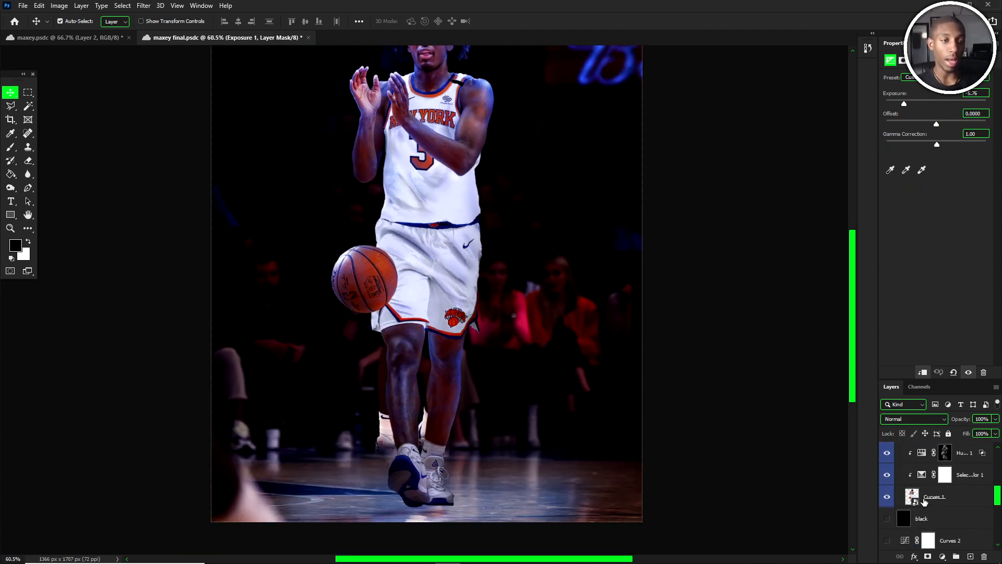
click(937, 502)
key(ctrl+j)
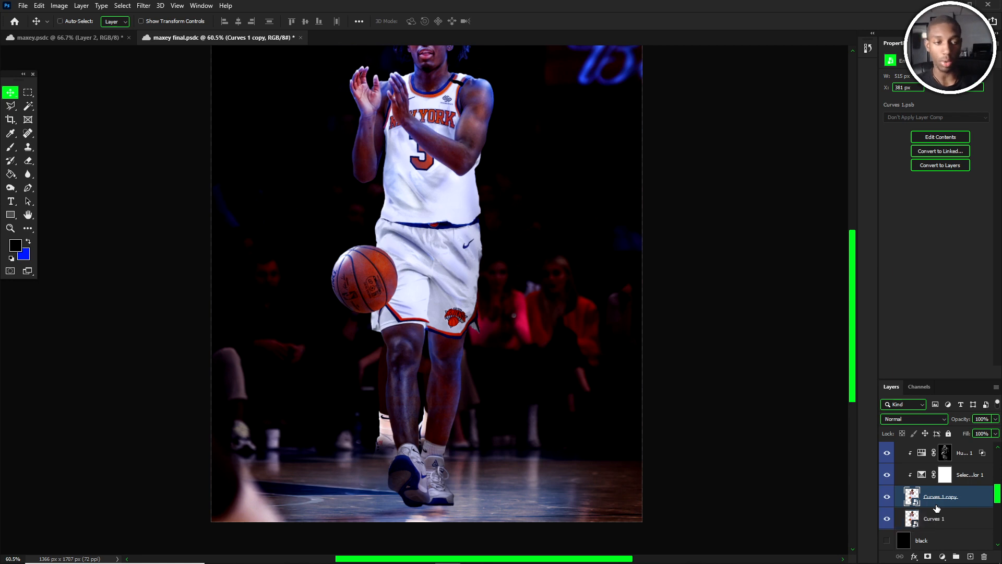
click(941, 527)
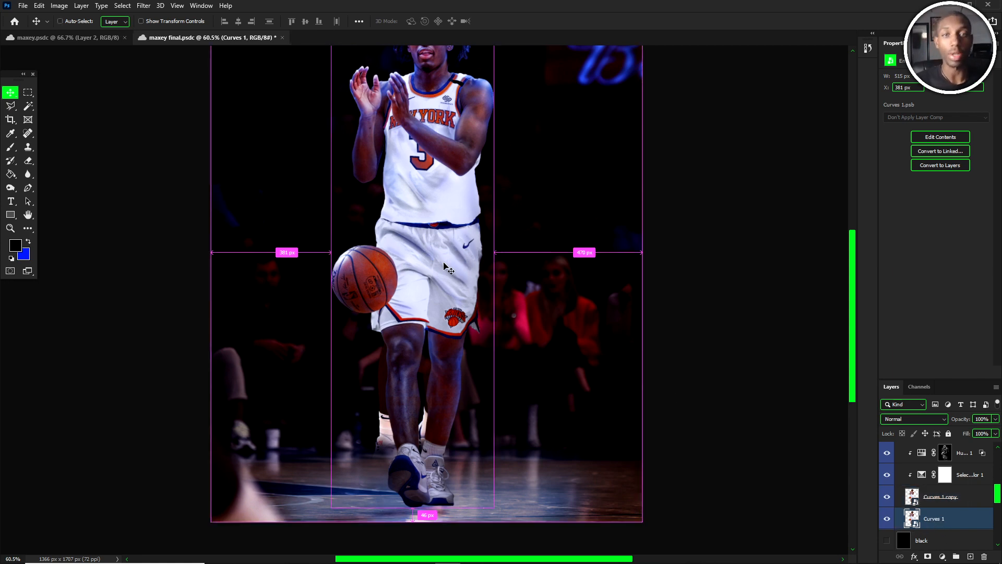
- Flip the Curves 1 player vertically and move it beside the upright player
key(ctrl+t)
right_click(425, 220)
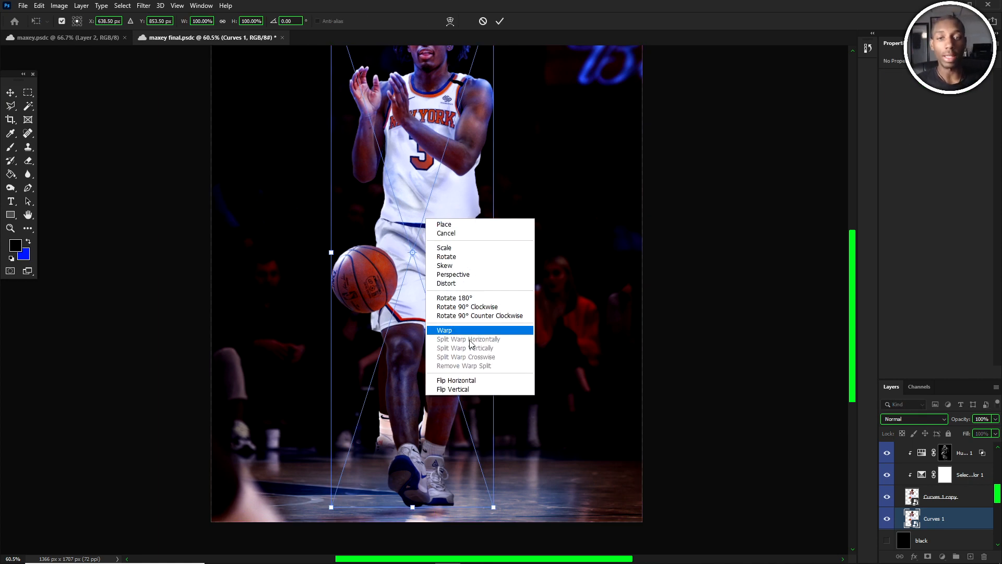
click(452, 389)
drag(452, 369, 569, 367)
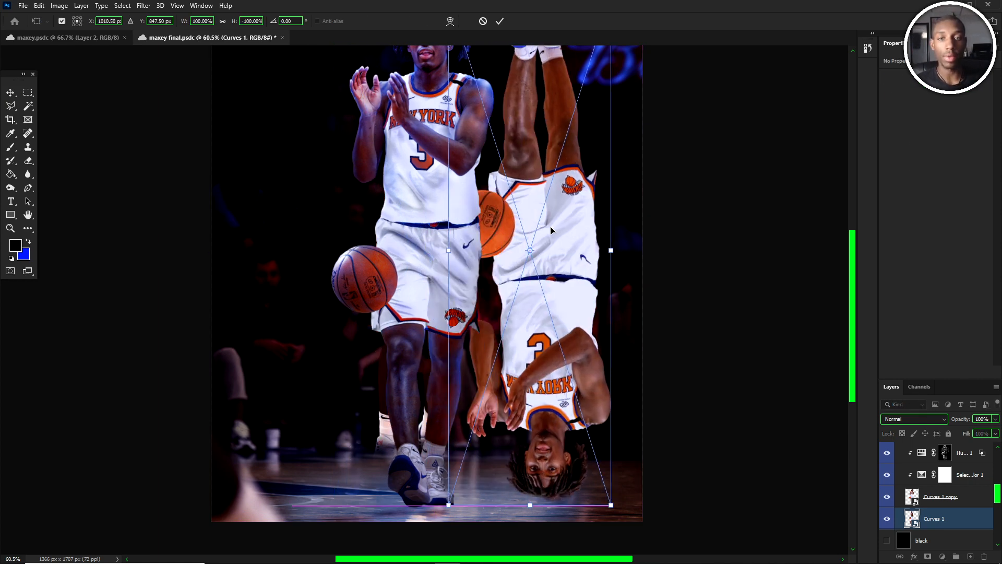
- Distort the flipped player into a slanted shape about 15.91% high, place it directly beneath the shoes, and save the document
right_click(553, 225)
click(571, 291)
scroll(571, 284, down, 4)
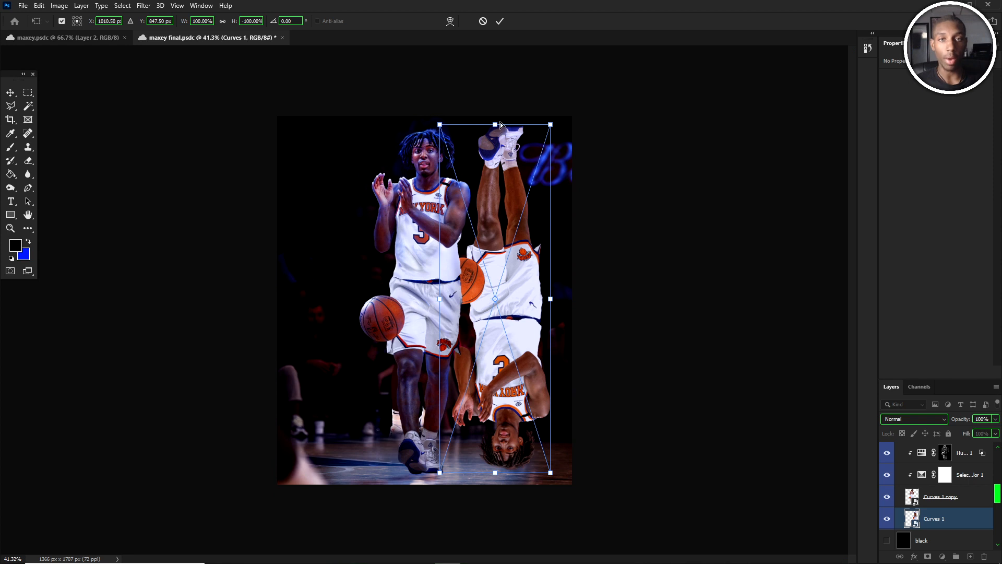
drag(500, 125, 531, 417)
drag(526, 454, 423, 508)
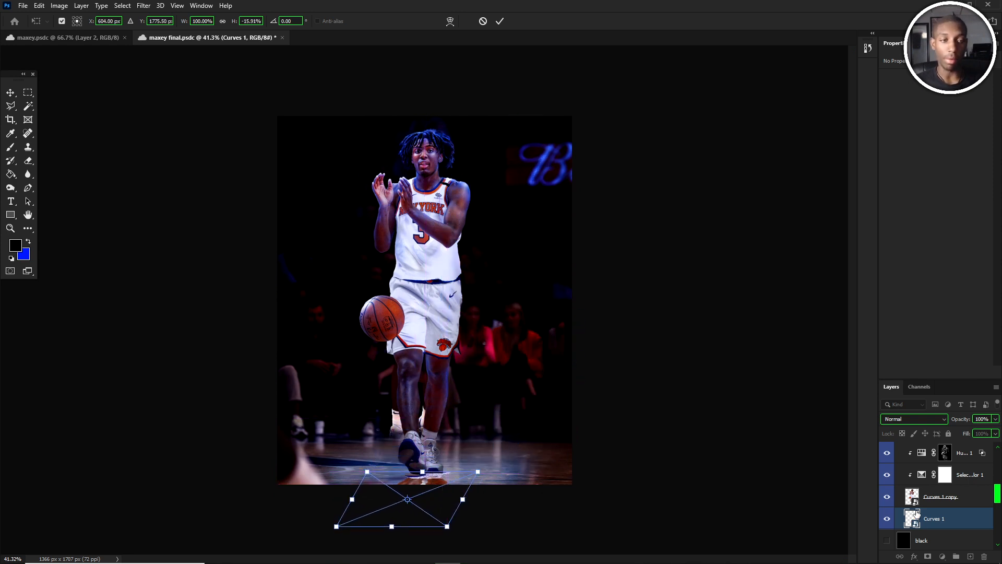
click(945, 524)
scroll(435, 501, up, 2)
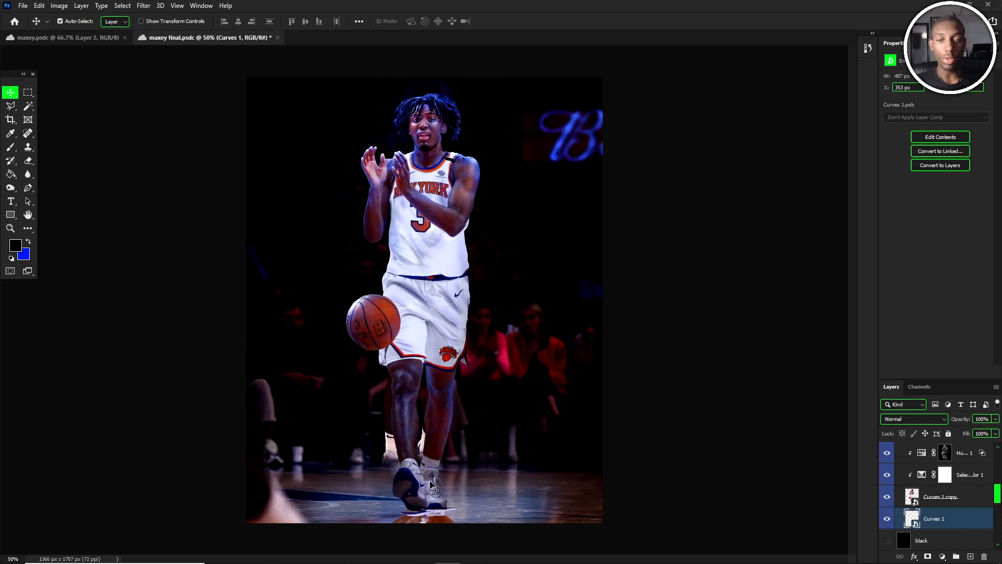
key(ctrl+s)
- Try a Field Blur on the flipped player, with one pin at the shoes and a second below the canvas
scroll(437, 516, up, 3)
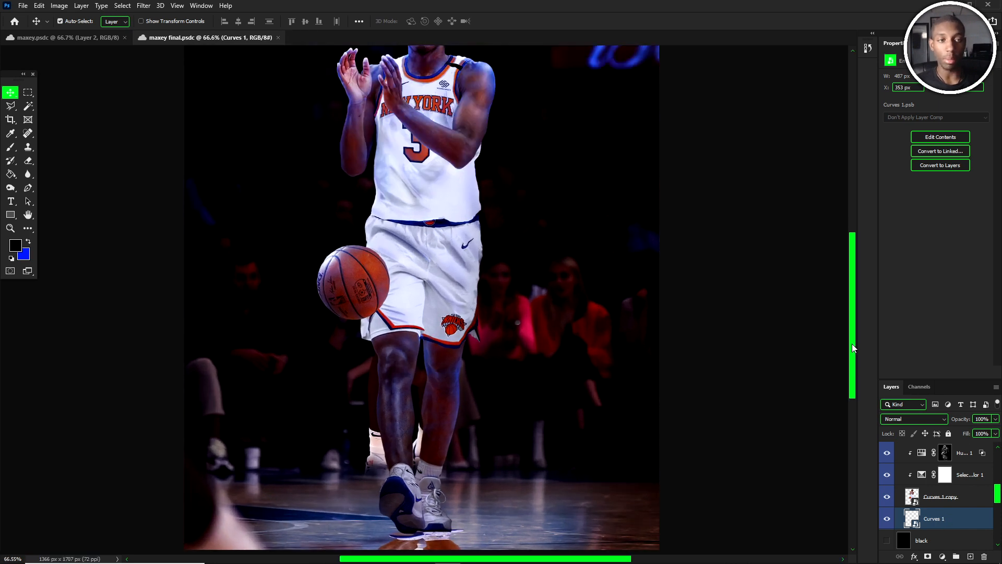
scroll(854, 348, down, 1)
click(144, 6)
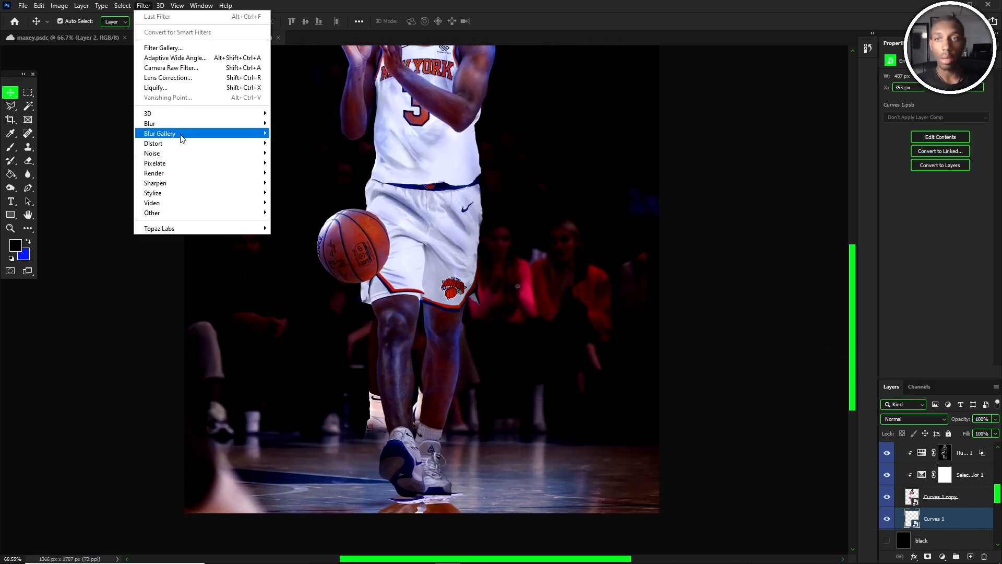
mouse_move(186, 134)
click(293, 133)
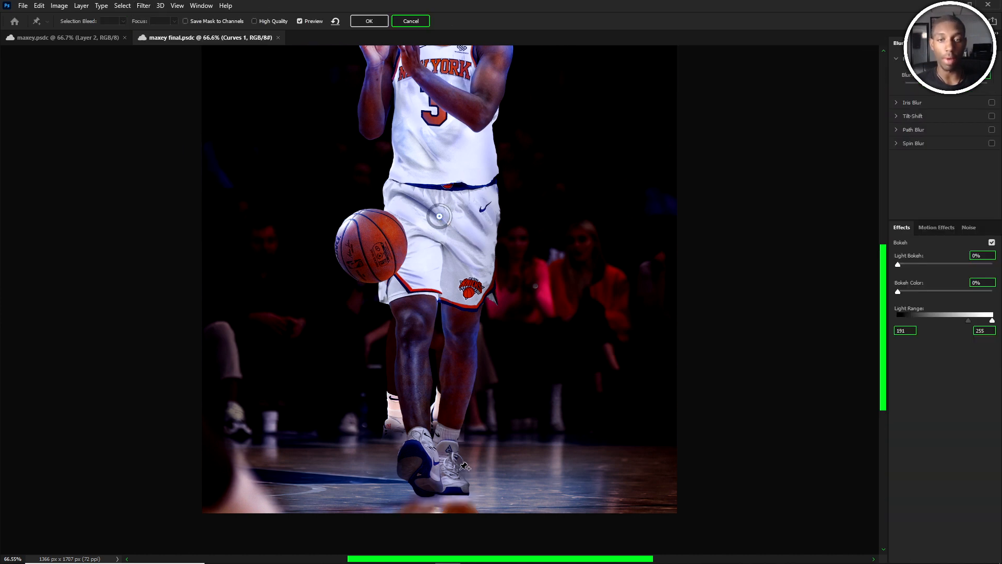
drag(440, 218, 459, 494)
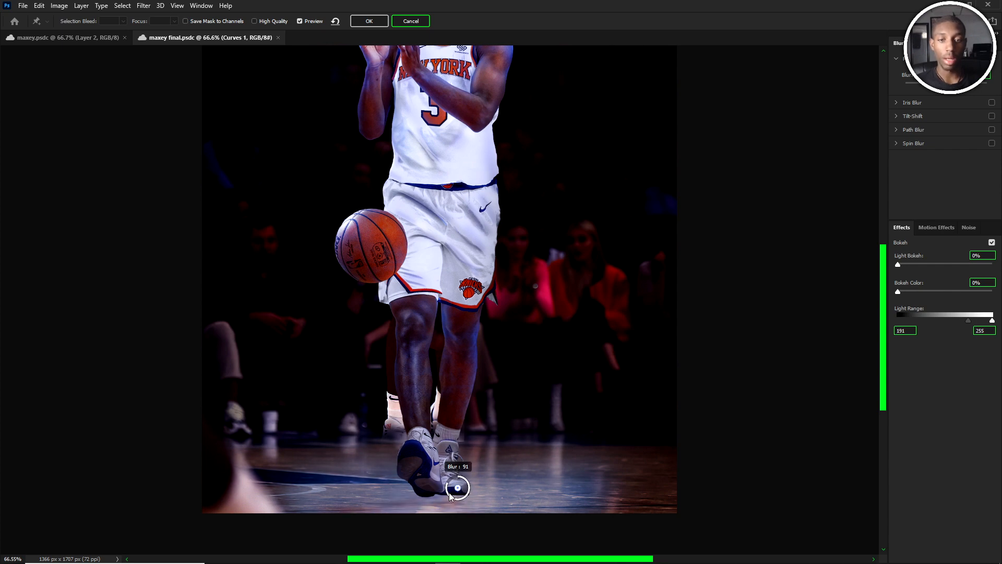
click(389, 544)
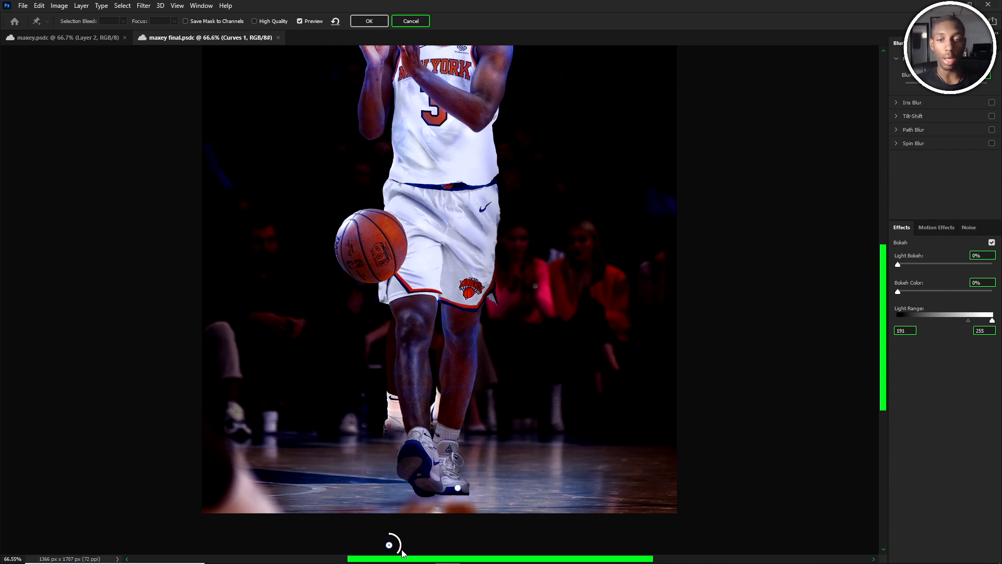
click(458, 489)
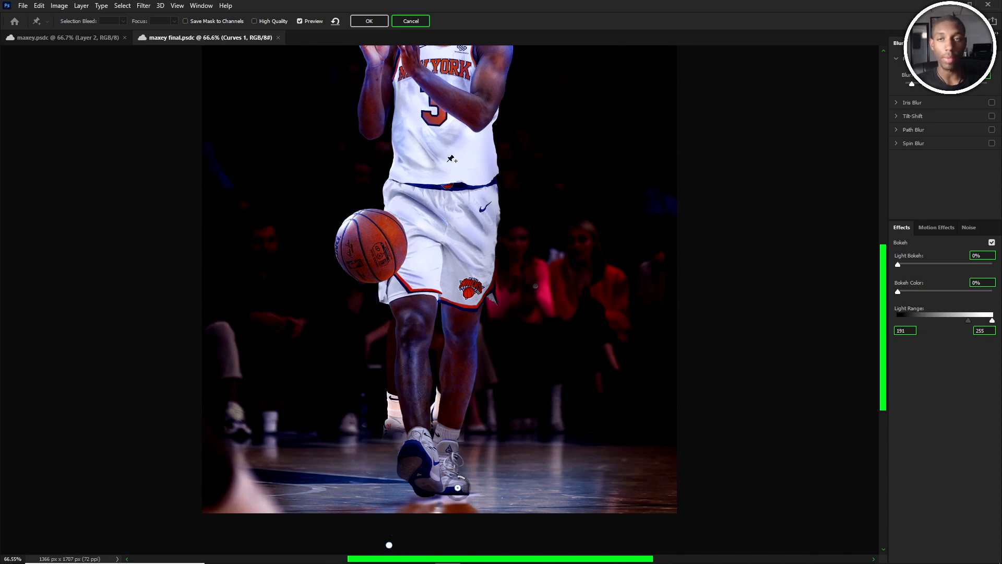
click(410, 23)
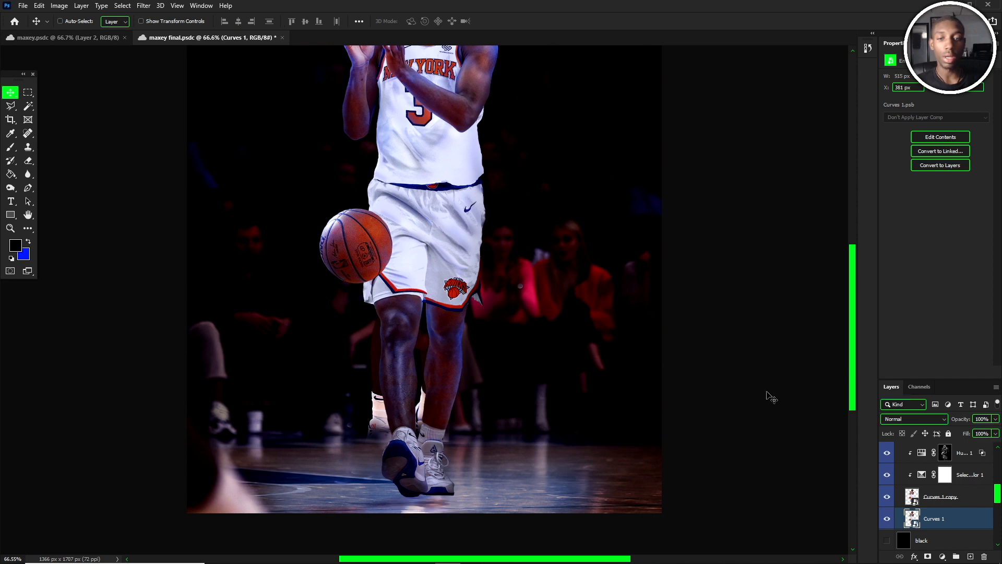
scroll(418, 336, down, 4)
scroll(422, 361, up, 3)
scroll(433, 371, down, 1)
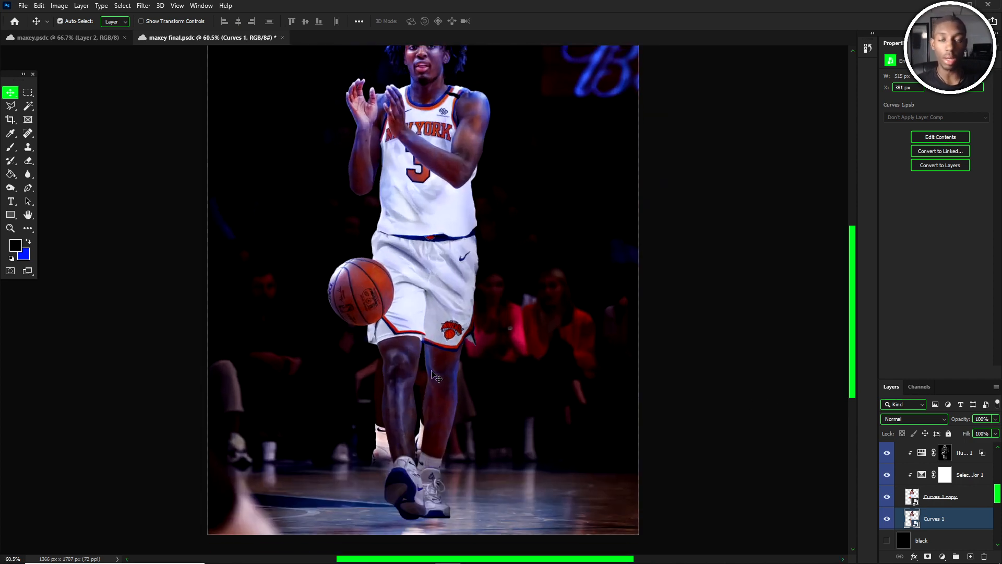
scroll(909, 516, up, 2)
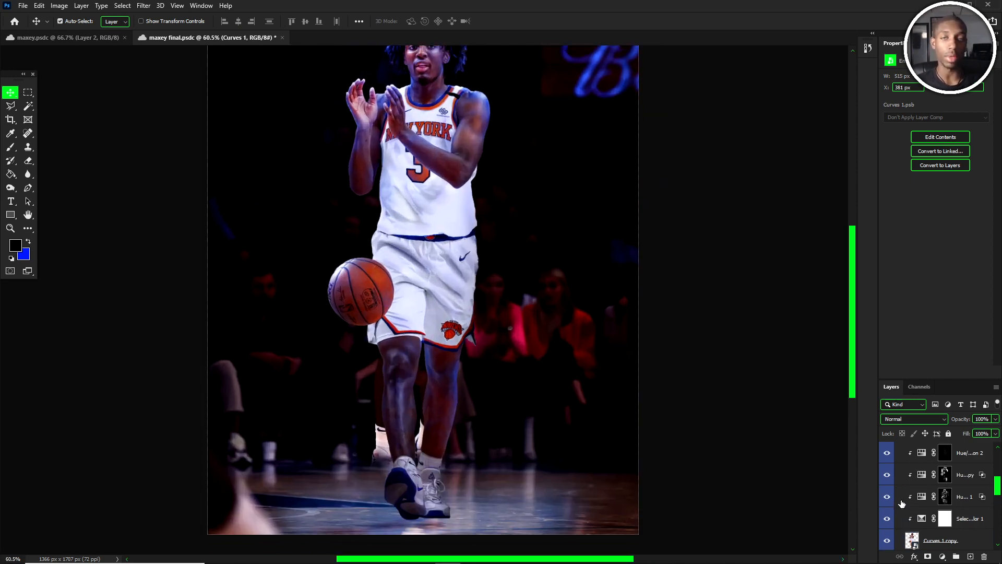
click(144, 5)
mouse_move(209, 123)
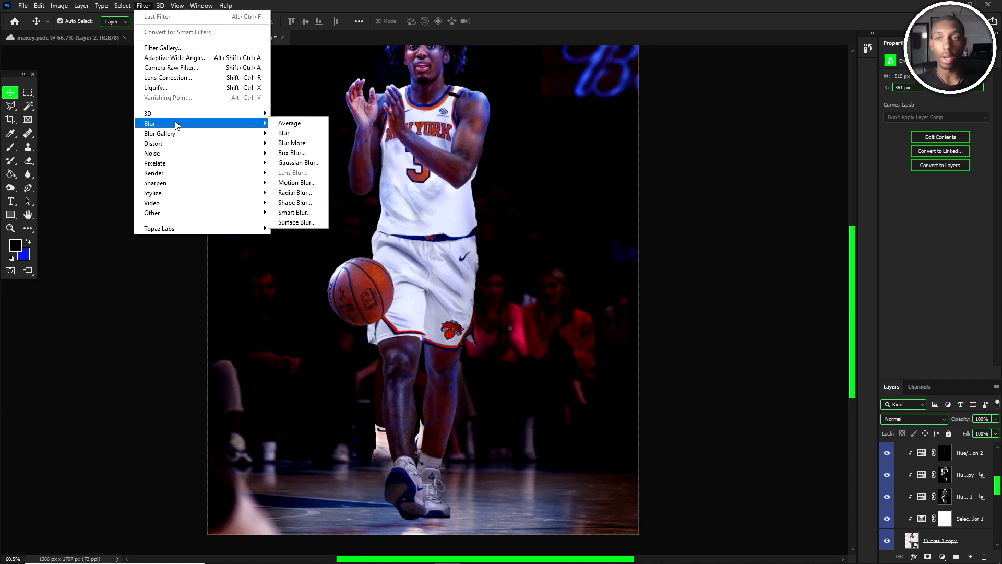
click(120, 132)
- Make the Levels 3 adjustment above the reflection layer visible in the crowd group and check the floor beneath the shoes
scroll(918, 509, down, 1)
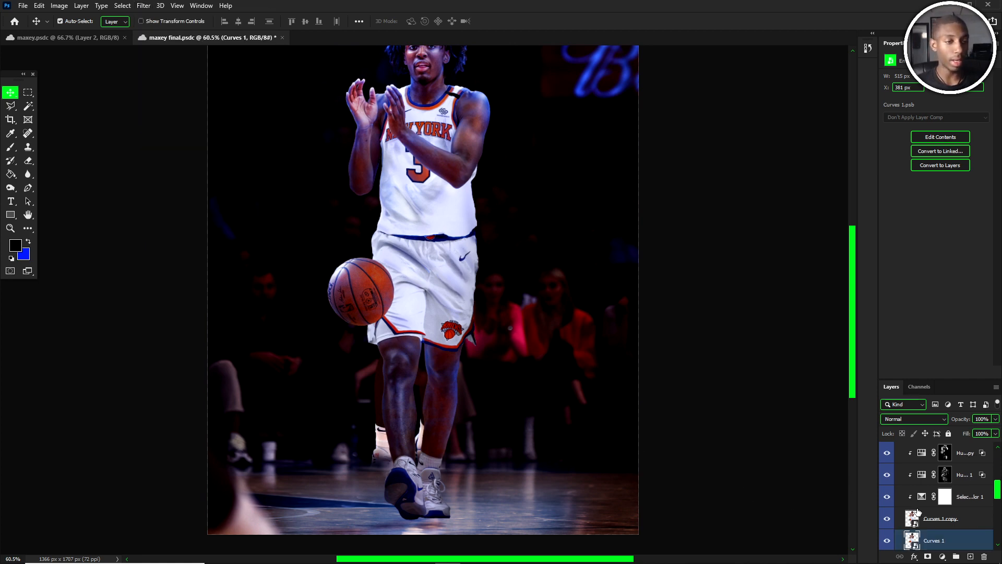
scroll(914, 510, up, 1)
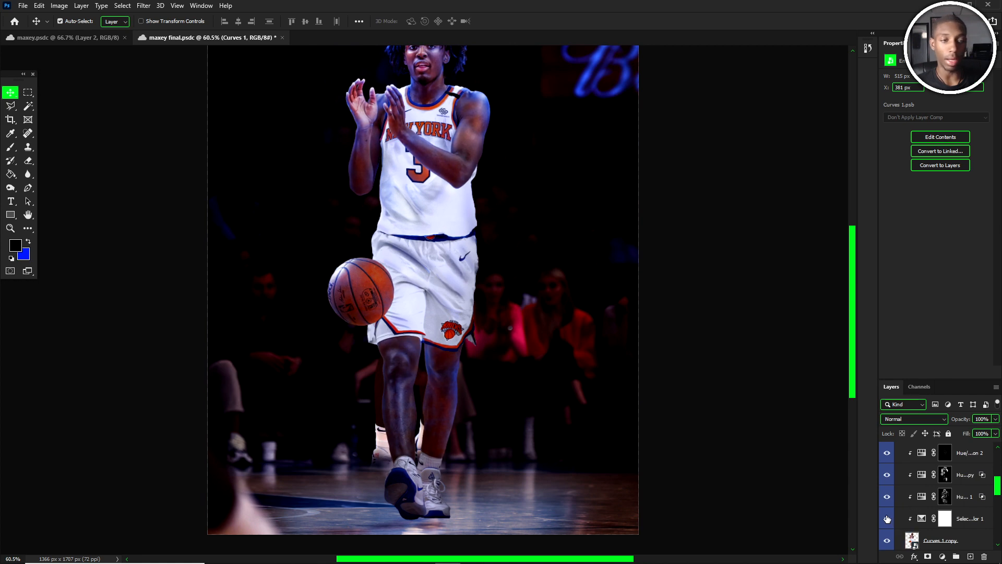
scroll(898, 519, down, 3)
scroll(904, 518, down, 4)
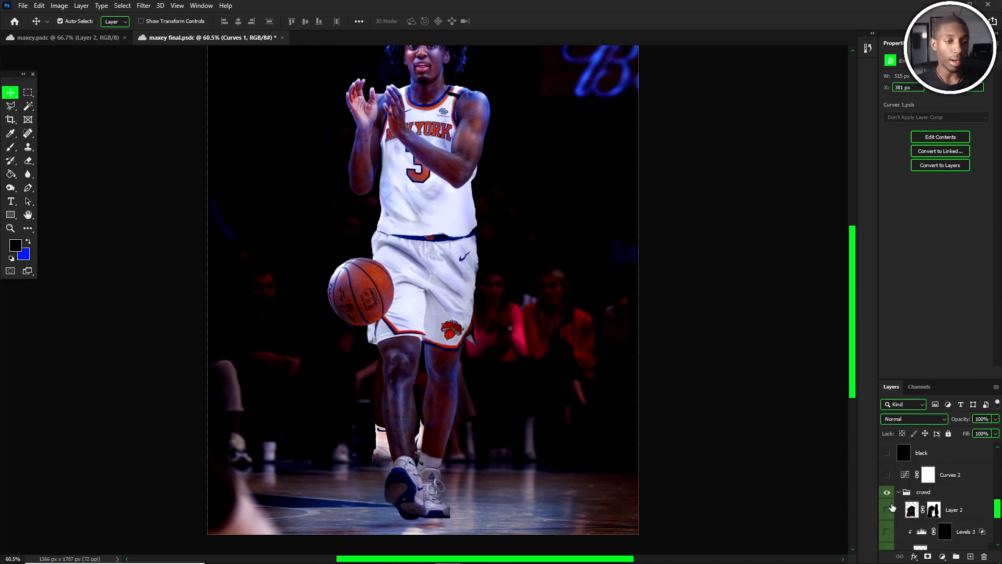
click(887, 514)
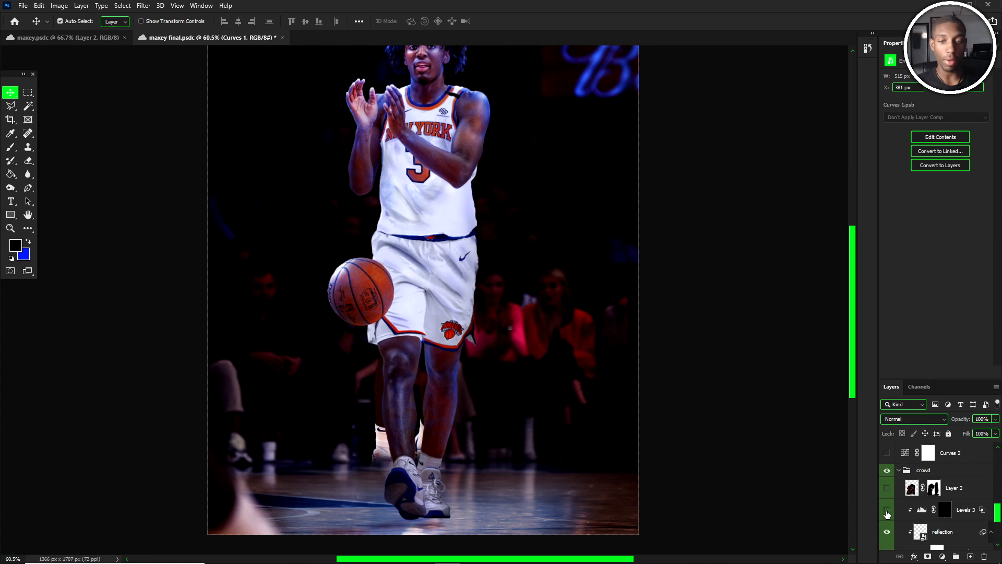
click(887, 513)
scroll(416, 516, up, 2)
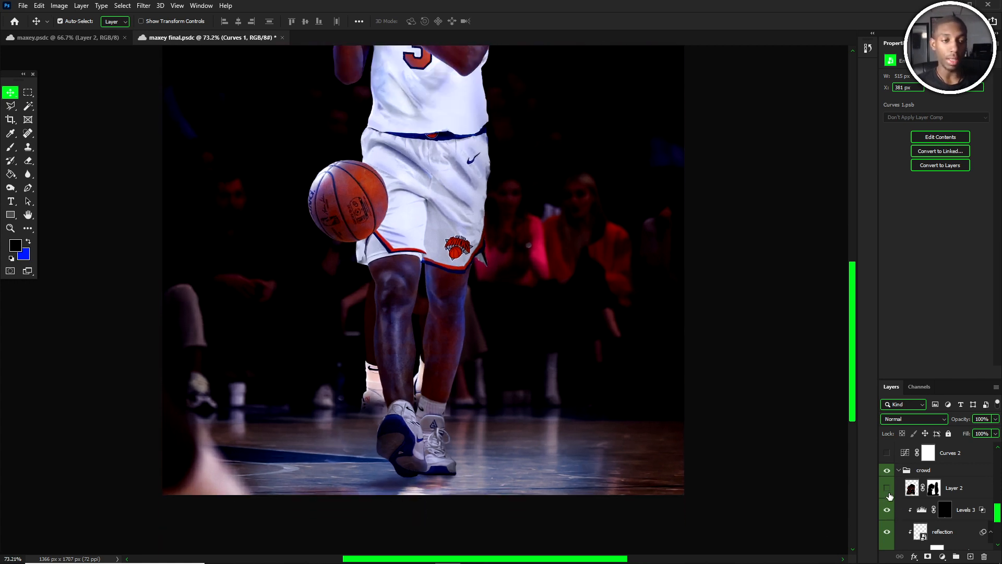
scroll(383, 400, down, 1)
scroll(385, 425, up, 2)
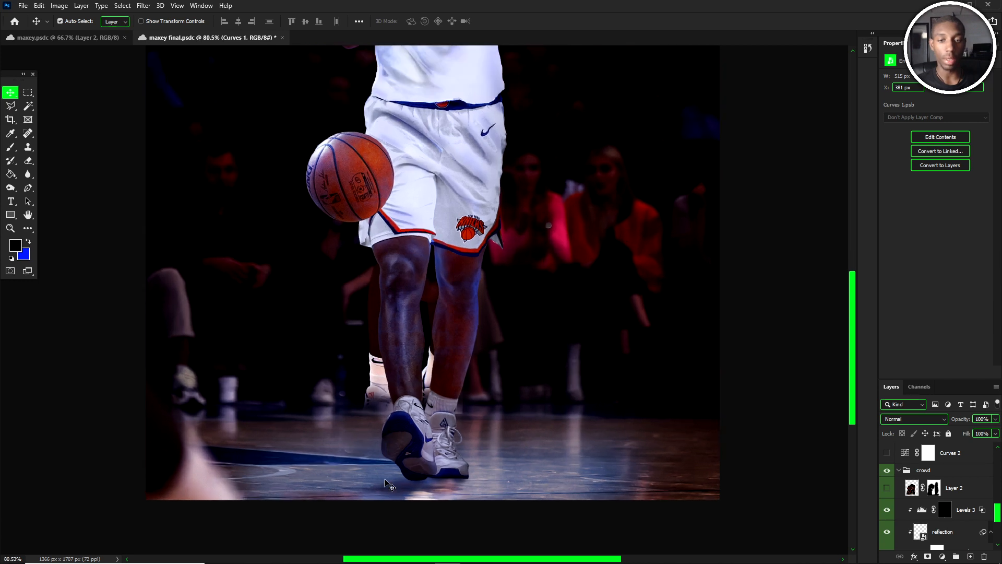
- Show Layer 2 to cover the leftover legs behind the player, compare the image without it, and collapse the crowd group
click(886, 489)
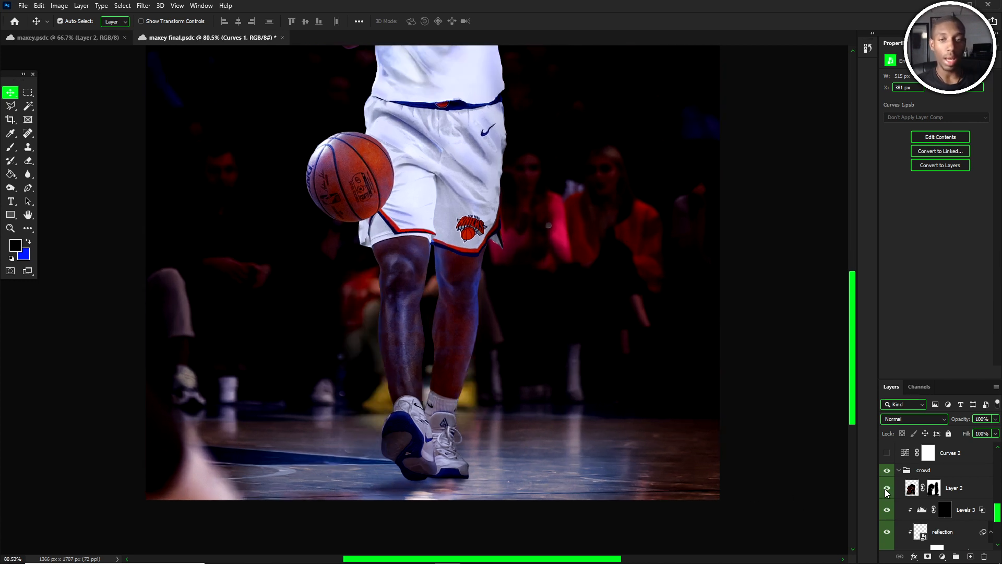
scroll(319, 286, down, 2)
scroll(299, 240, up, 1)
scroll(384, 342, up, 2)
scroll(379, 357, down, 1)
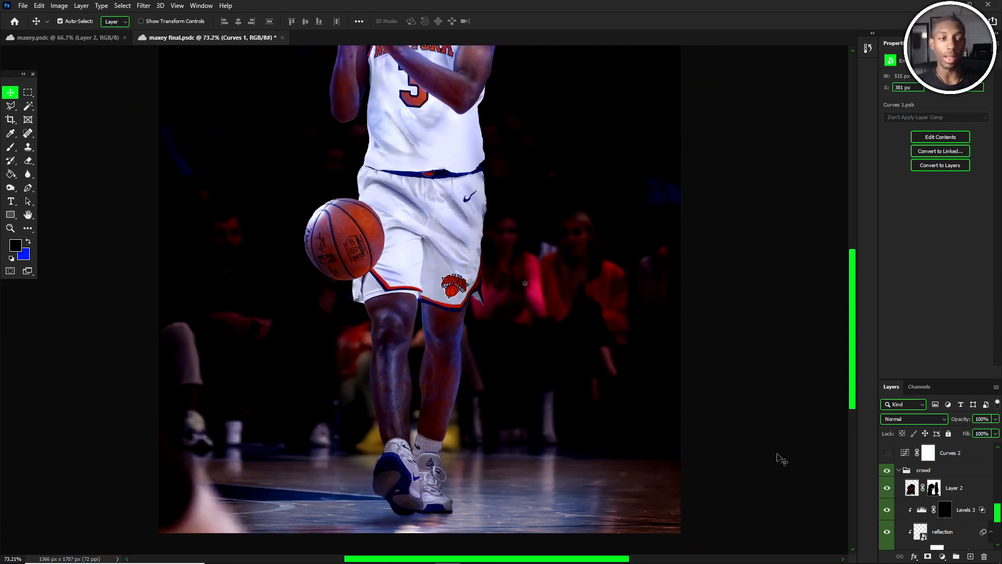
scroll(361, 345, down, 6)
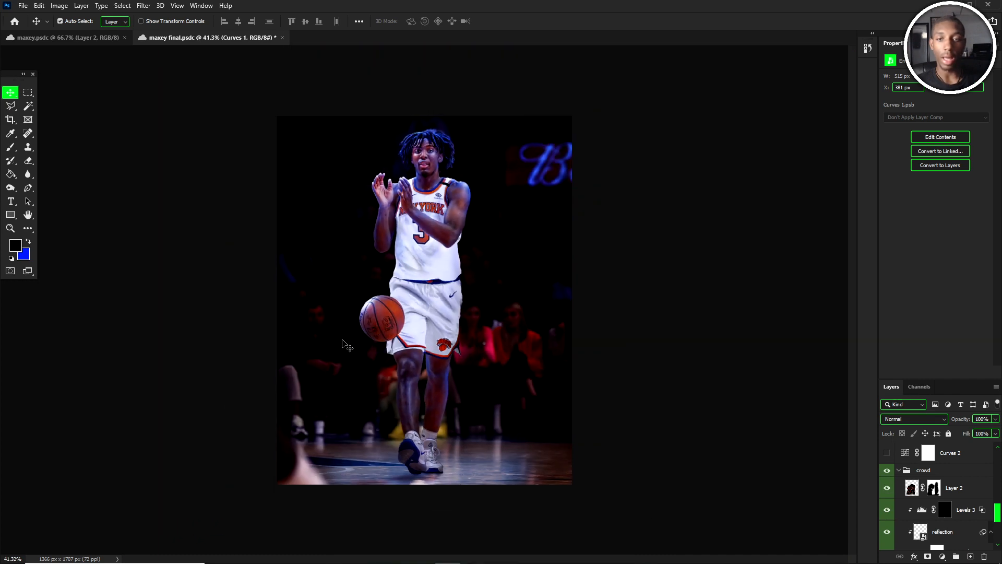
scroll(347, 346, up, 1)
click(886, 488)
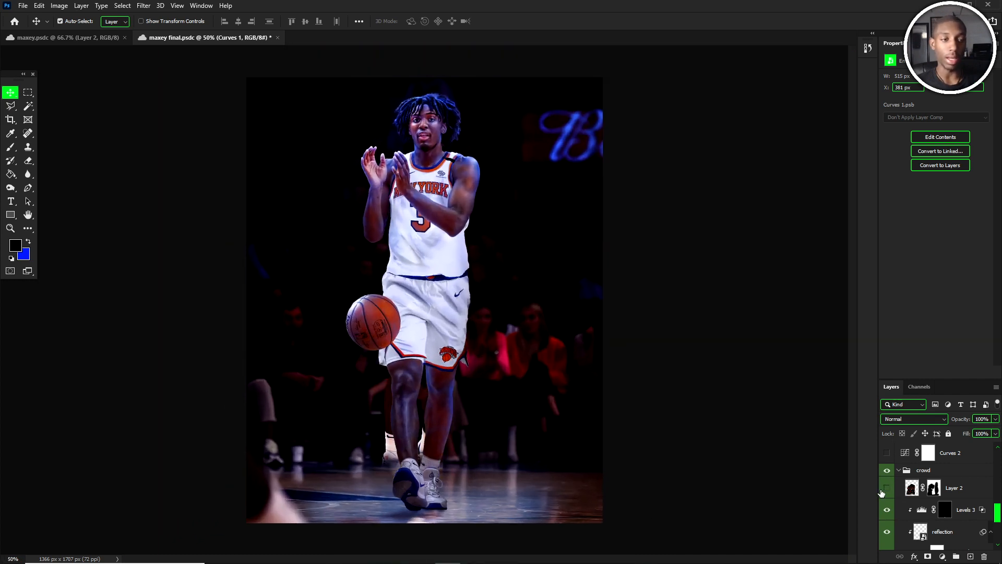
click(898, 470)
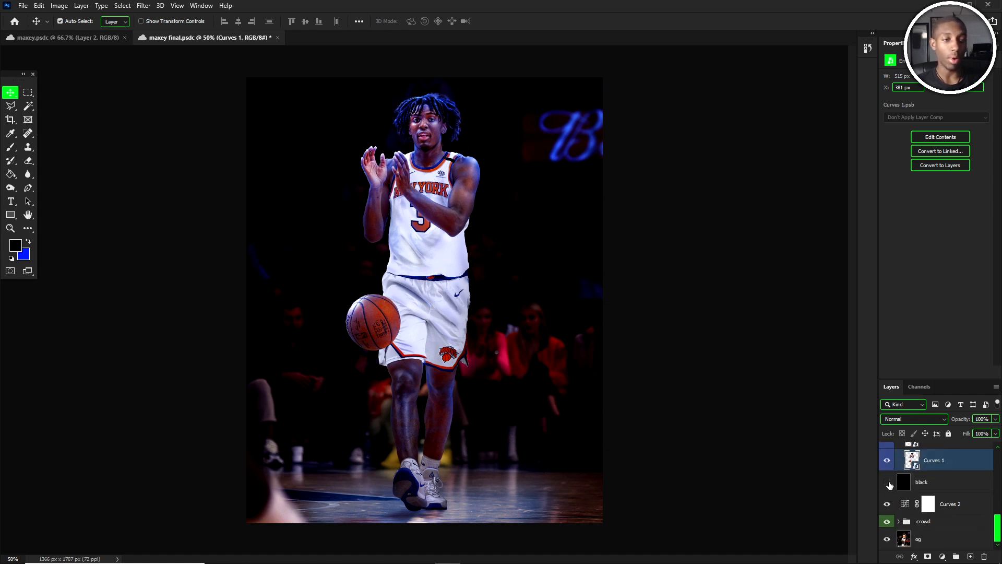
- Make the black layer above Curves 2 visible to isolate the player on a plain black background
click(887, 482)
click(887, 482)
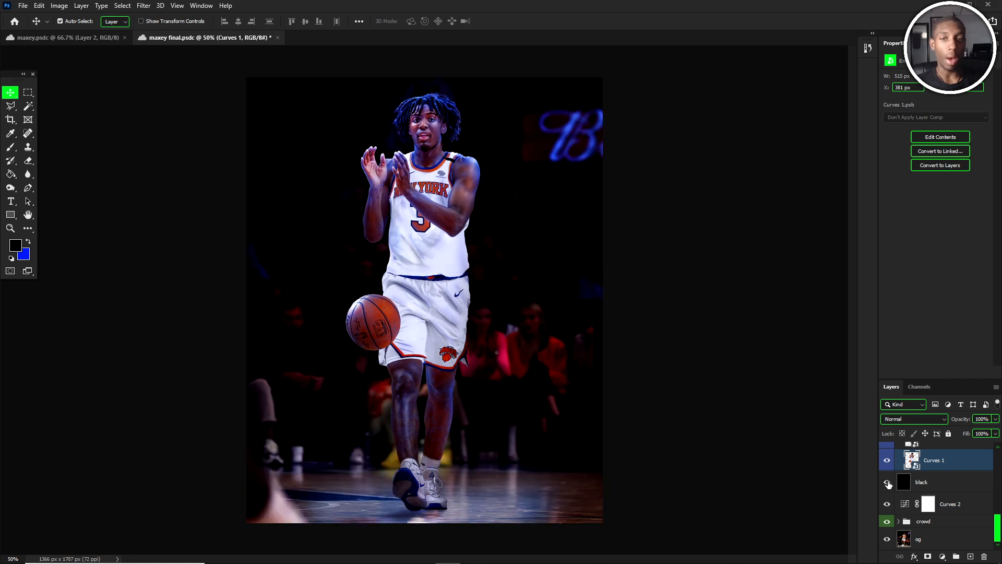
click(887, 483)
scroll(446, 166, up, 5)
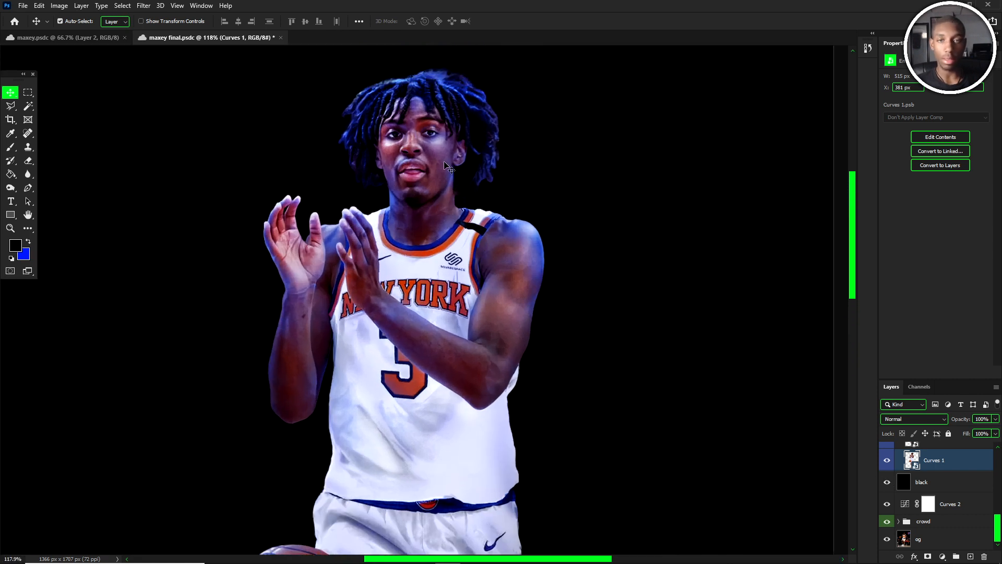
- Locate the maxey group's adjustments and hide Levels 5, Exposure 2, Exposure 1, Hue/Saturation 2, Hue/Saturation 1 copy and Hue/Saturation 1
click(447, 166)
scroll(914, 473, up, 5)
scroll(888, 504, down, 1)
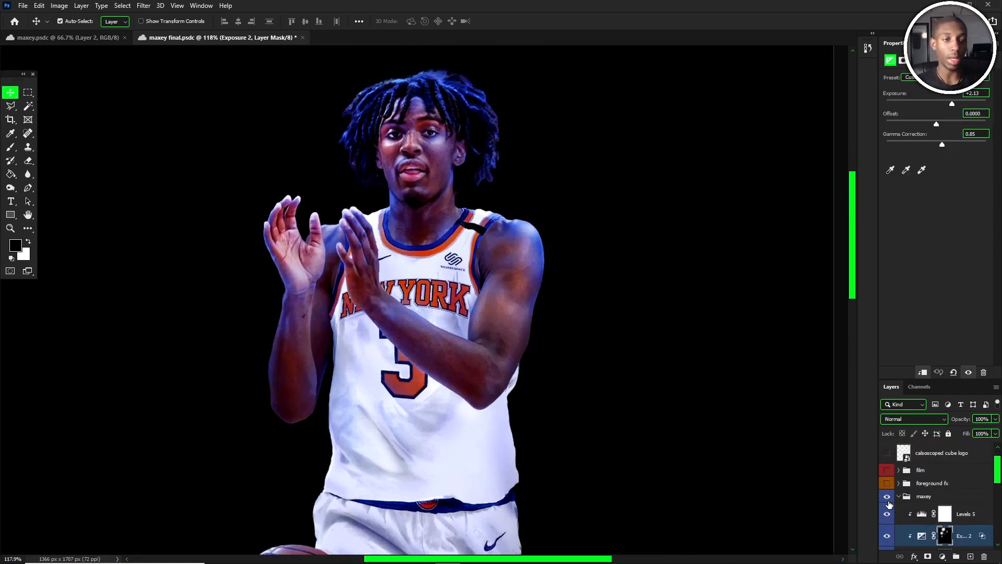
scroll(449, 136, down, 3)
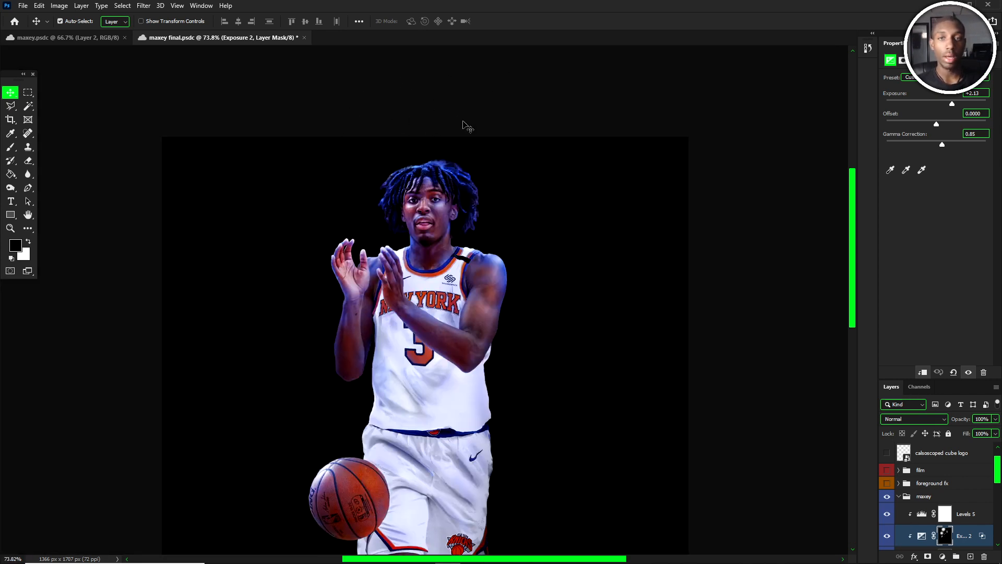
scroll(936, 494, down, 1)
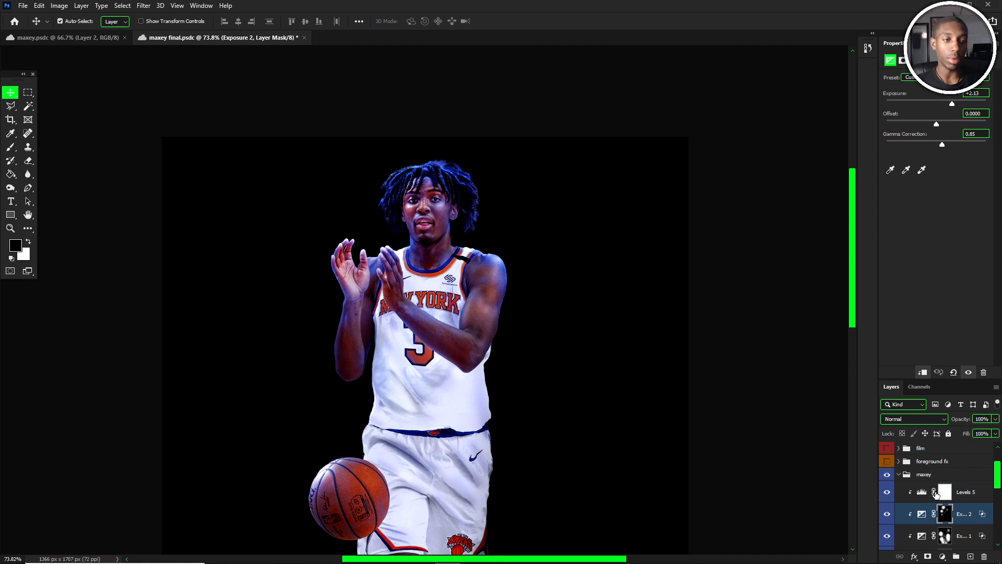
click(888, 512)
click(888, 535)
scroll(892, 534, down, 3)
click(888, 497)
click(888, 516)
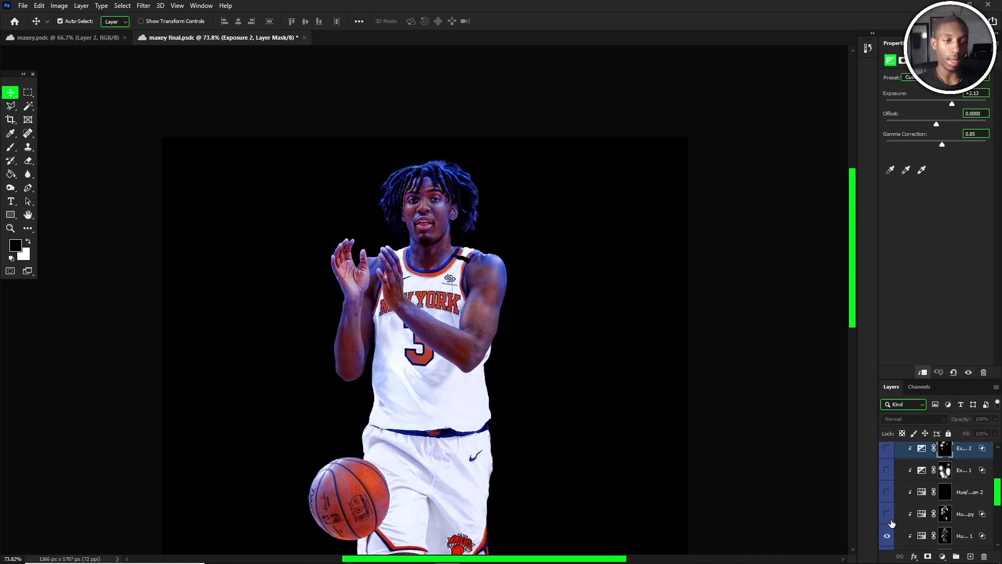
click(887, 535)
scroll(903, 526, up, 1)
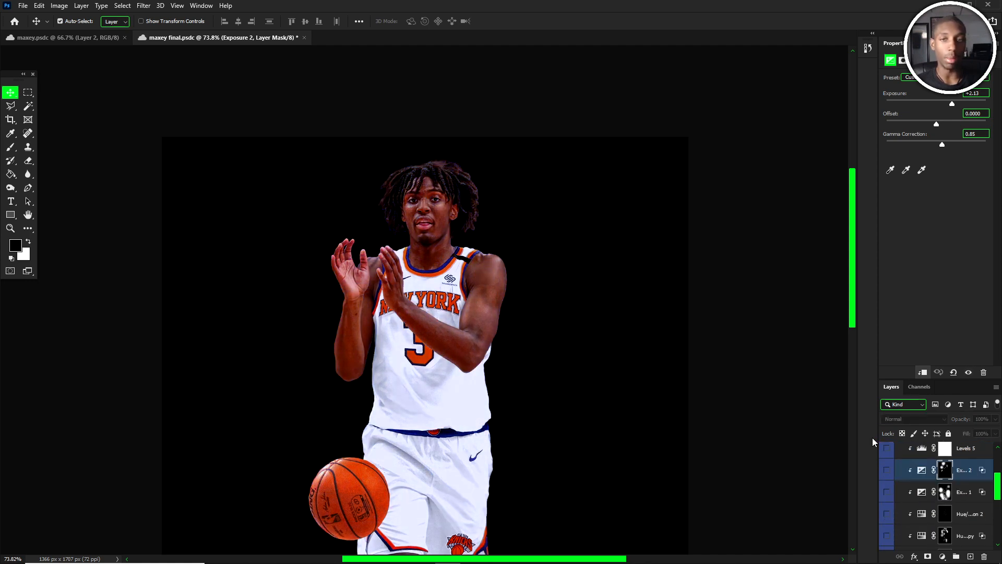
scroll(905, 504, up, 1)
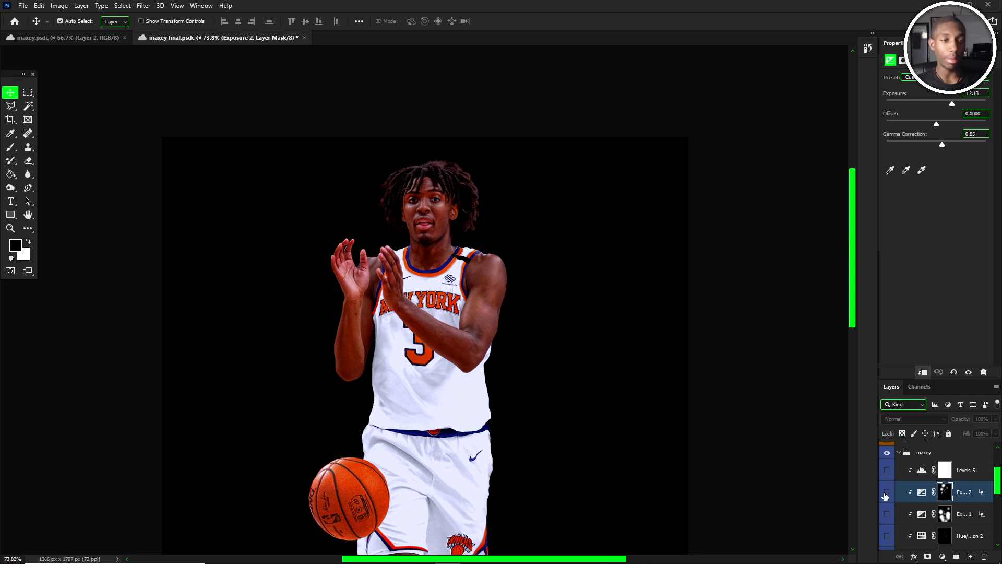
- Select the Hue/Saturation 2 adjustment on the player and examine its Colorize settings
scroll(887, 499, down, 1)
click(939, 511)
scroll(417, 178, up, 5)
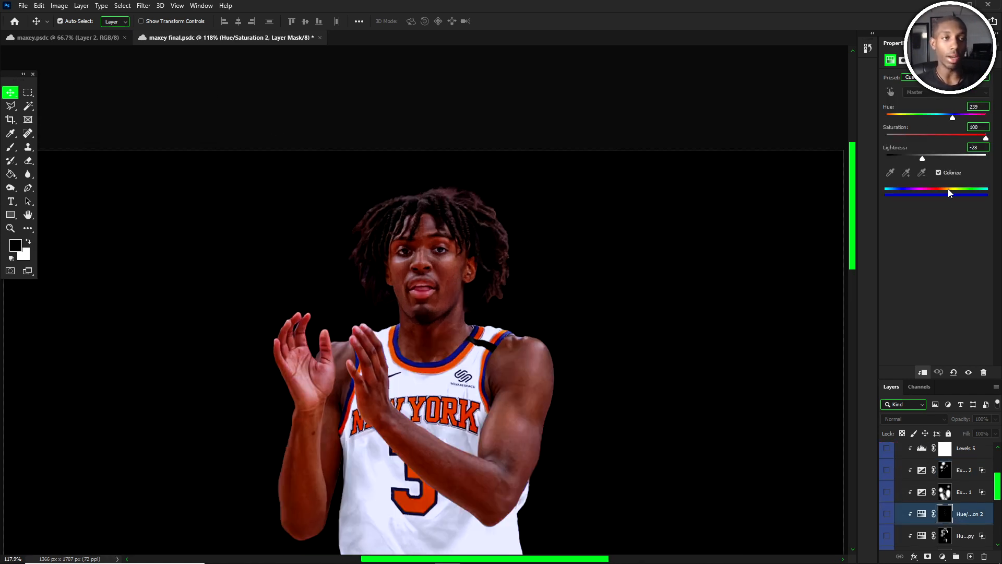
- Make the player's Hue/Saturation 1 adjustment visible to compare the blue tint on the hair, hands and arms
click(889, 493)
click(889, 493)
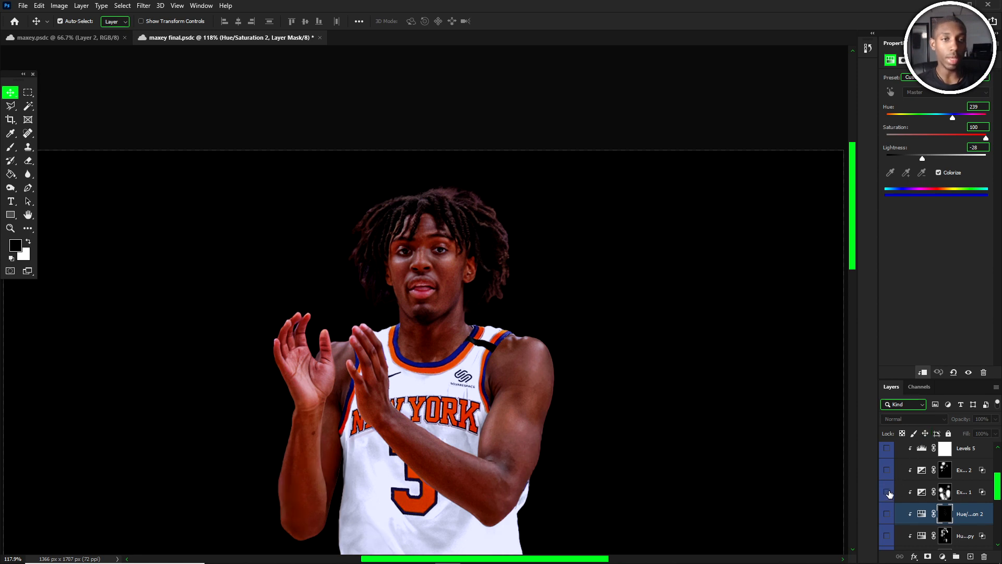
click(889, 493)
click(888, 493)
scroll(889, 493, down, 3)
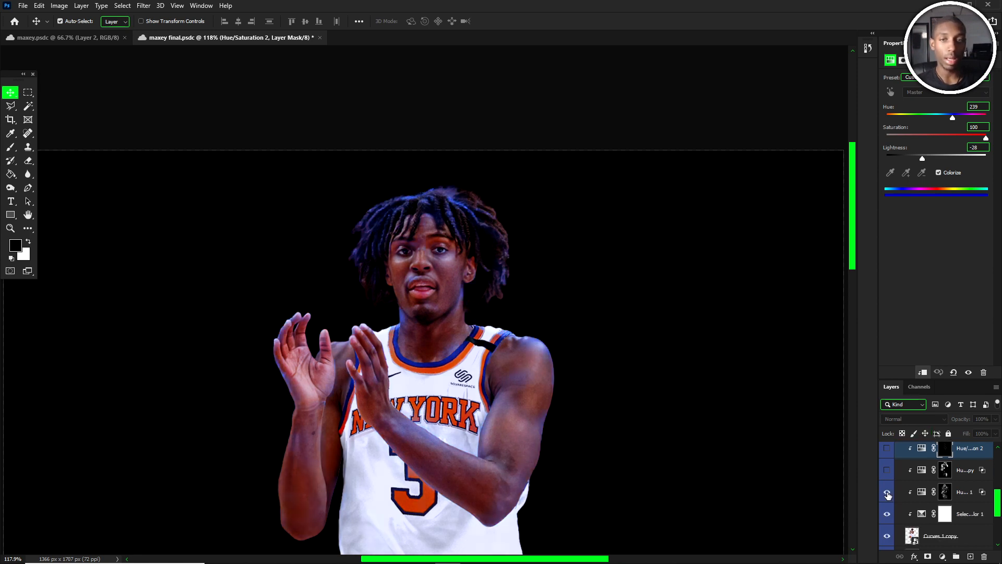
- Hide Hue/Saturation 1, show Hue/Saturation 1 copy in its place, and select the copy to inspect its settings
scroll(383, 177, up, 2)
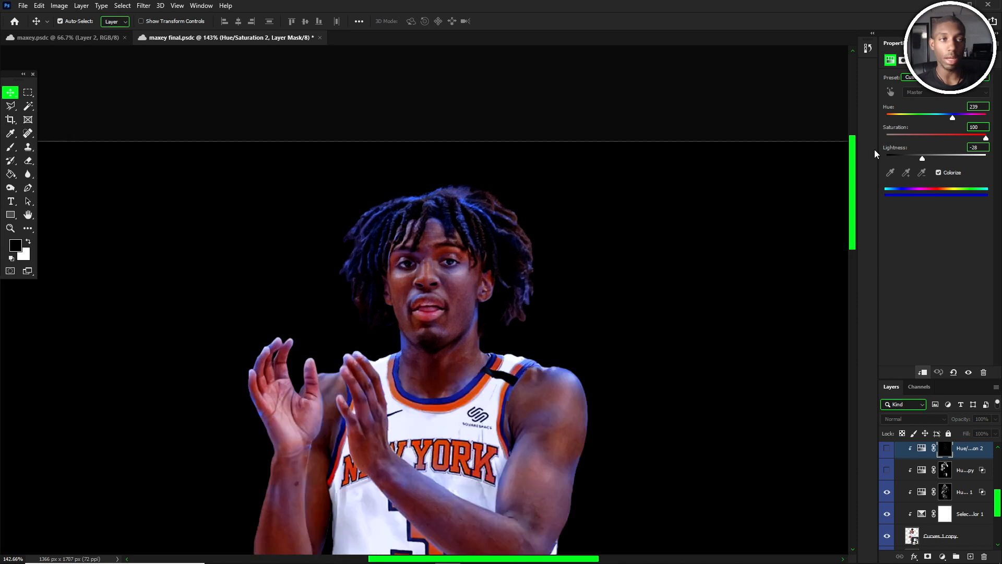
click(887, 492)
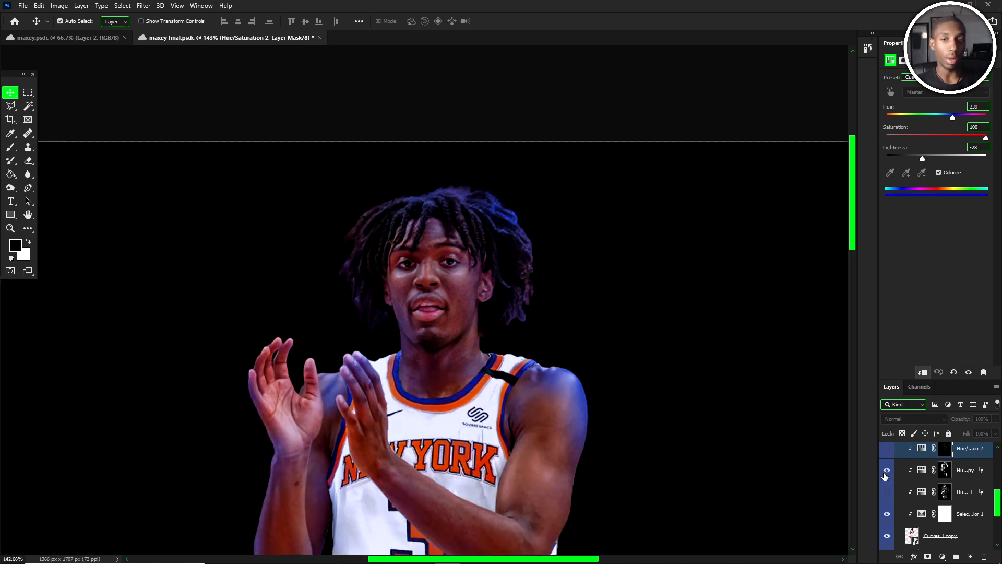
click(963, 472)
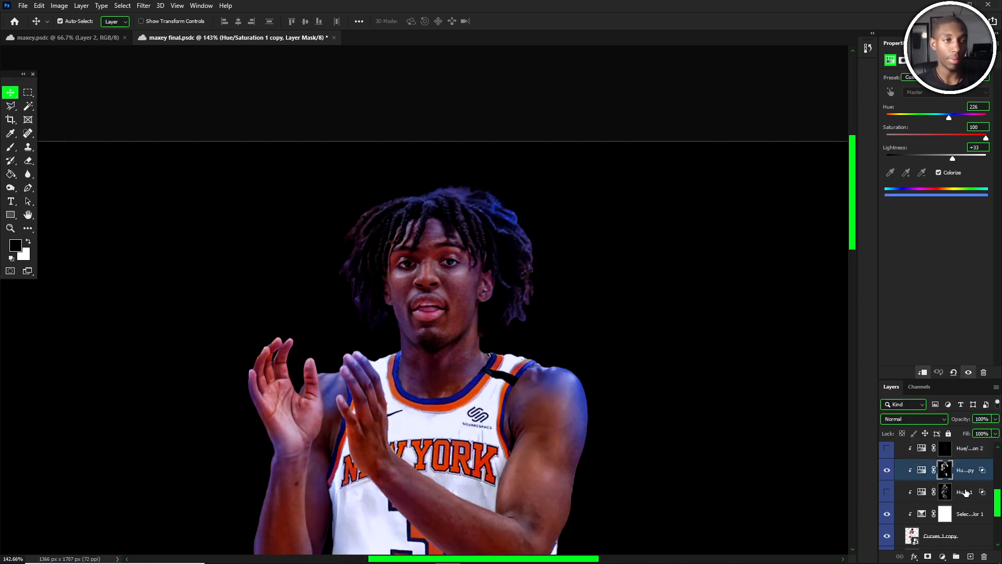
- Hide Hue/Saturation 1 copy, make Hue/Saturation 1 visible and selected, and look closely at the blue tint on the player's hair and face
click(953, 493)
click(887, 470)
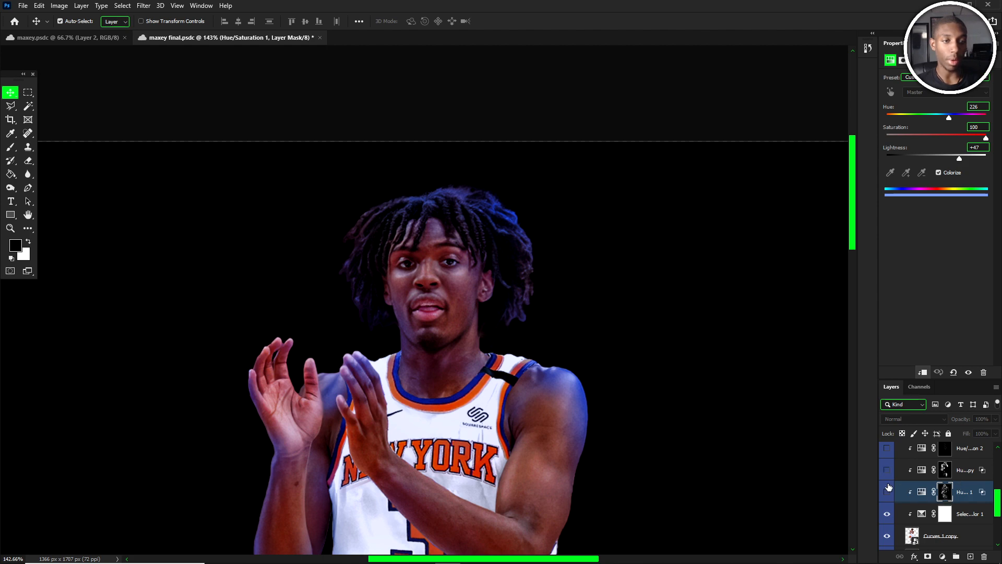
click(887, 492)
scroll(523, 231, up, 4)
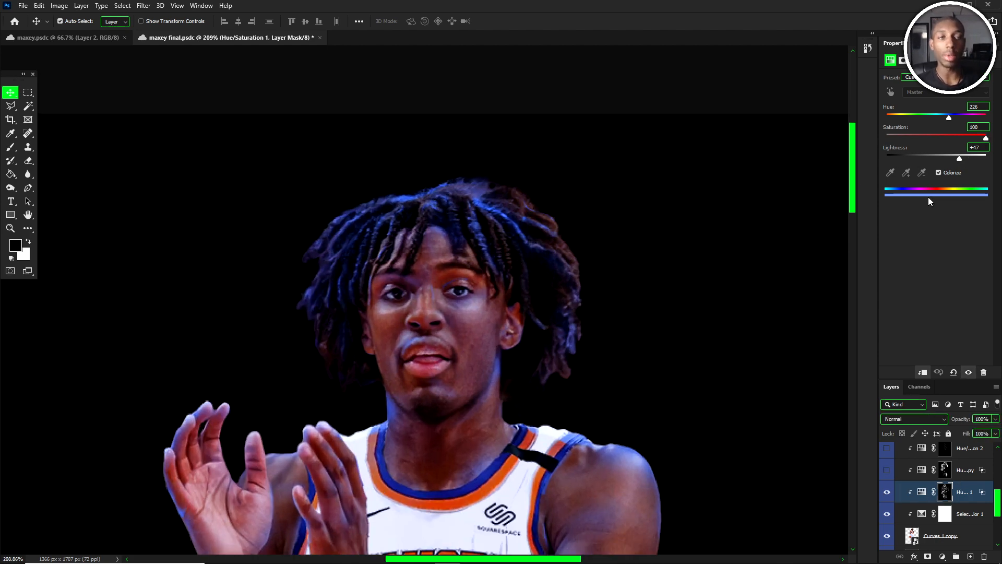
- Examine the Underlying Layer Blend If range in Hue/Saturation 1's blending options, then close them and view the tint on the player
right_click(950, 496)
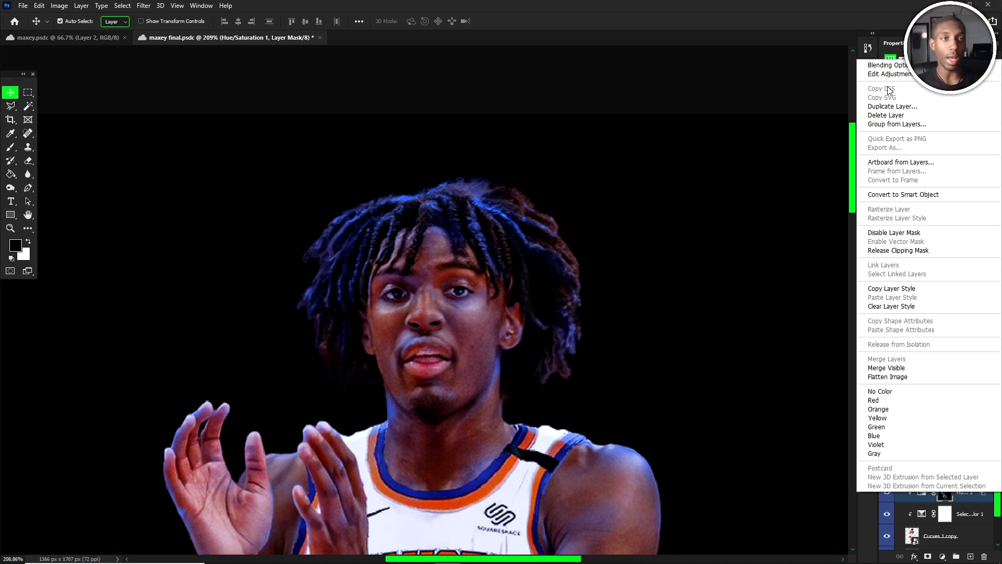
click(900, 66)
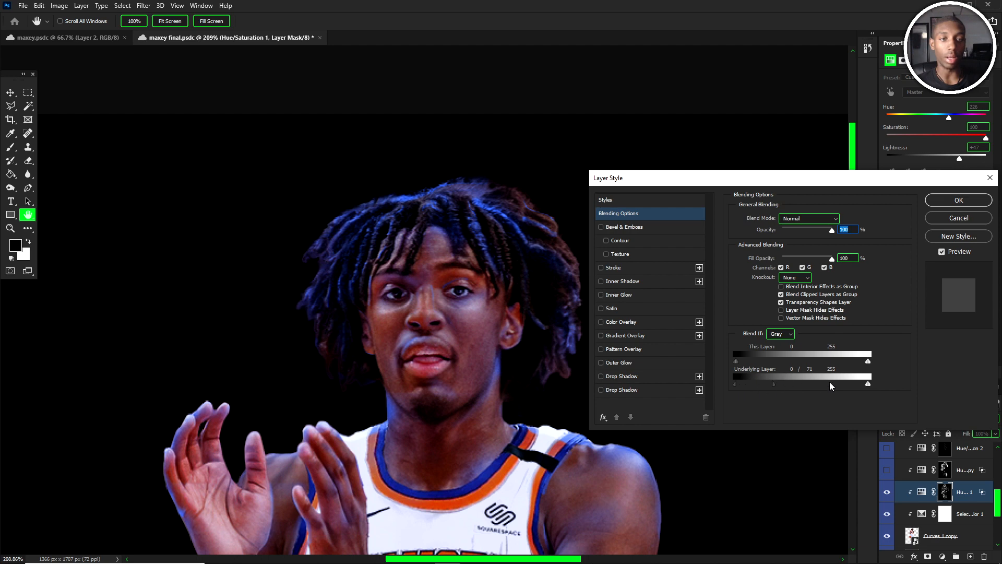
click(955, 201)
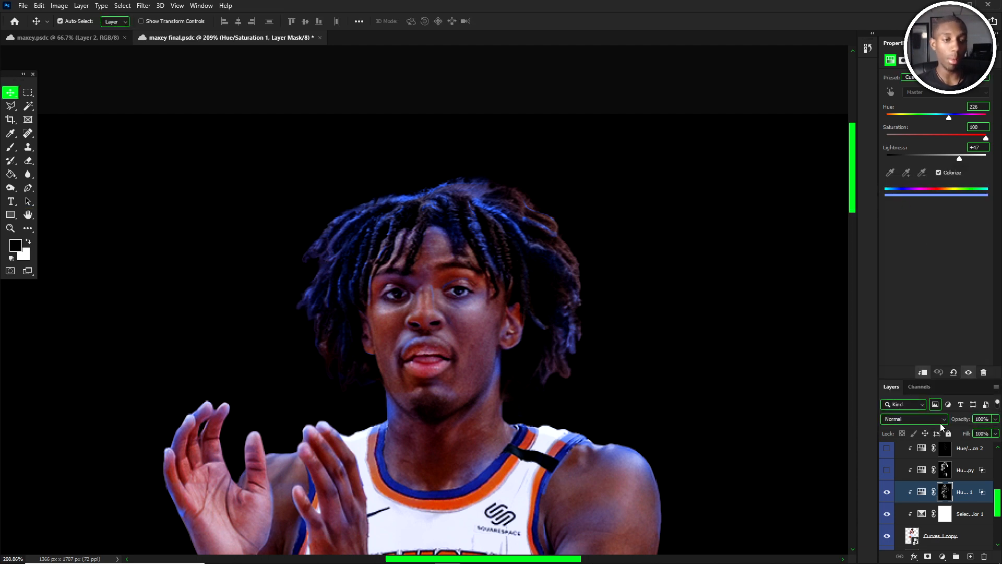
click(922, 492)
scroll(515, 261, down, 6)
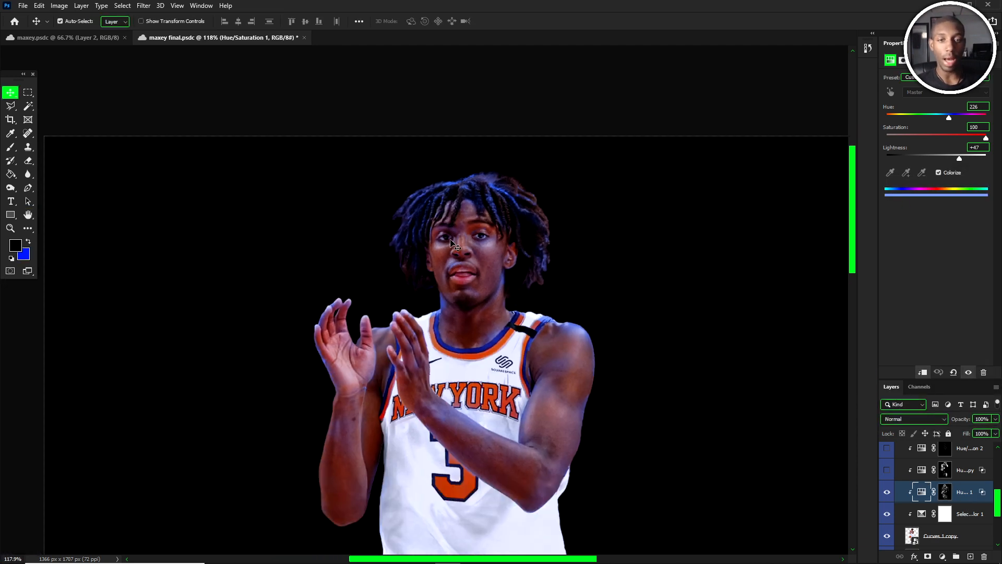
- Make Hue/Saturation 1 copy and Hue/Saturation 2 visible, and select Hue/Saturation 2's adjustment
click(887, 470)
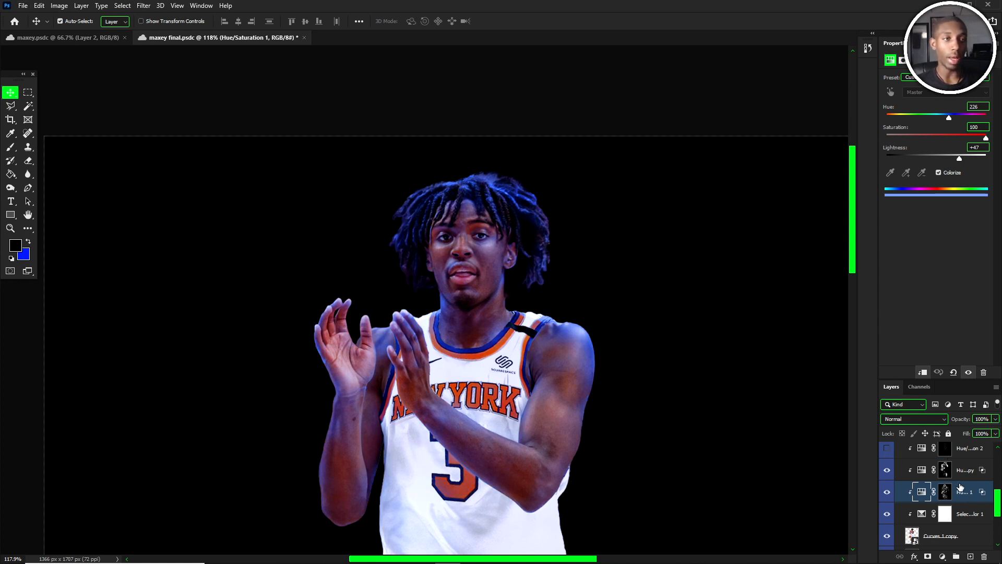
click(945, 470)
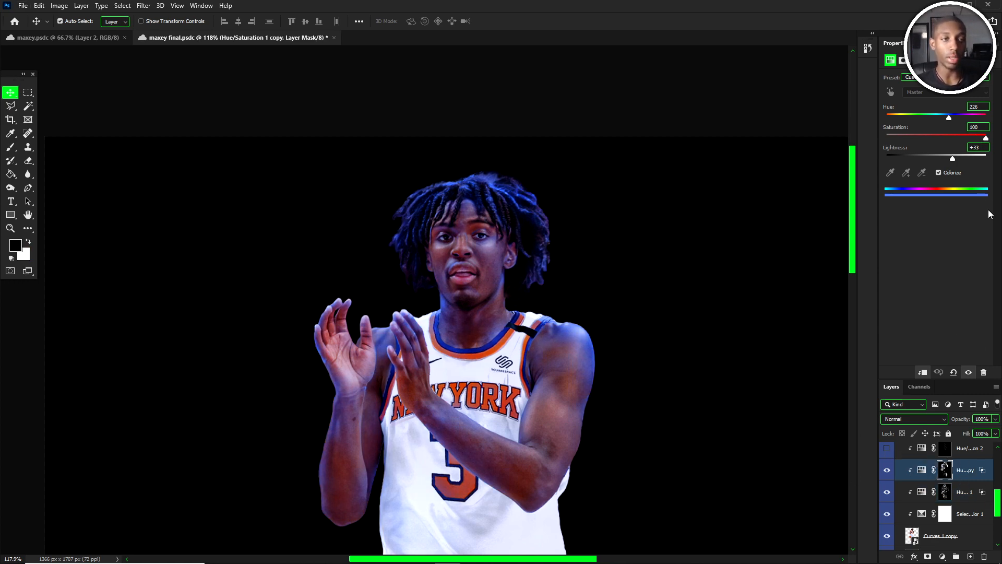
click(928, 452)
click(890, 453)
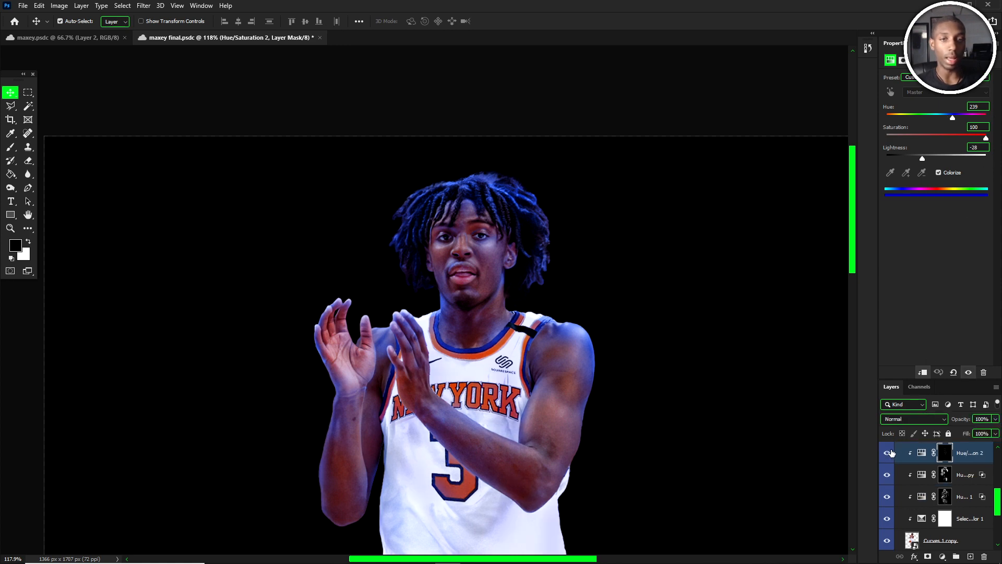
click(922, 452)
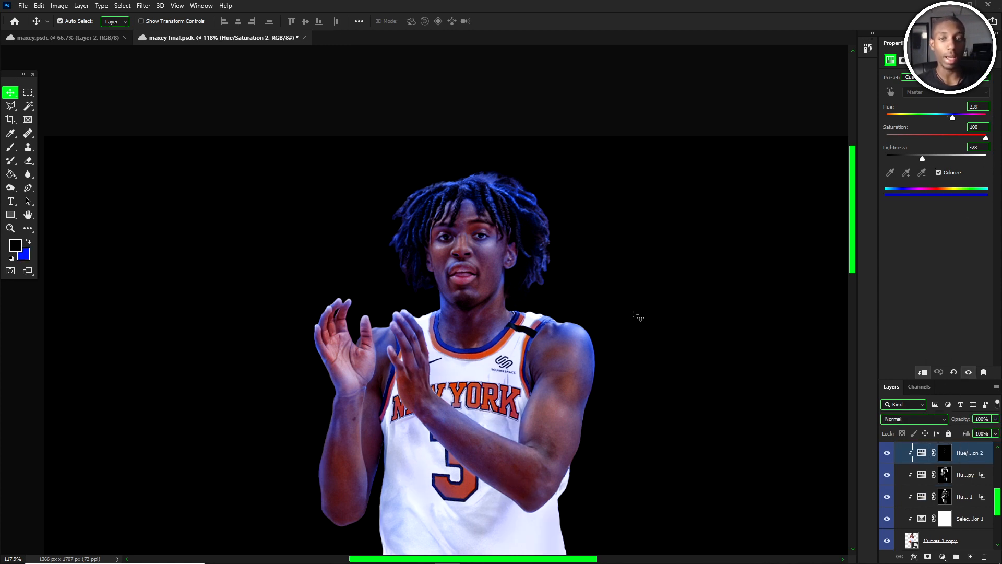
- Turn Hue/Saturation 2 off and back on to compare its effect on the player
scroll(636, 315, down, 5)
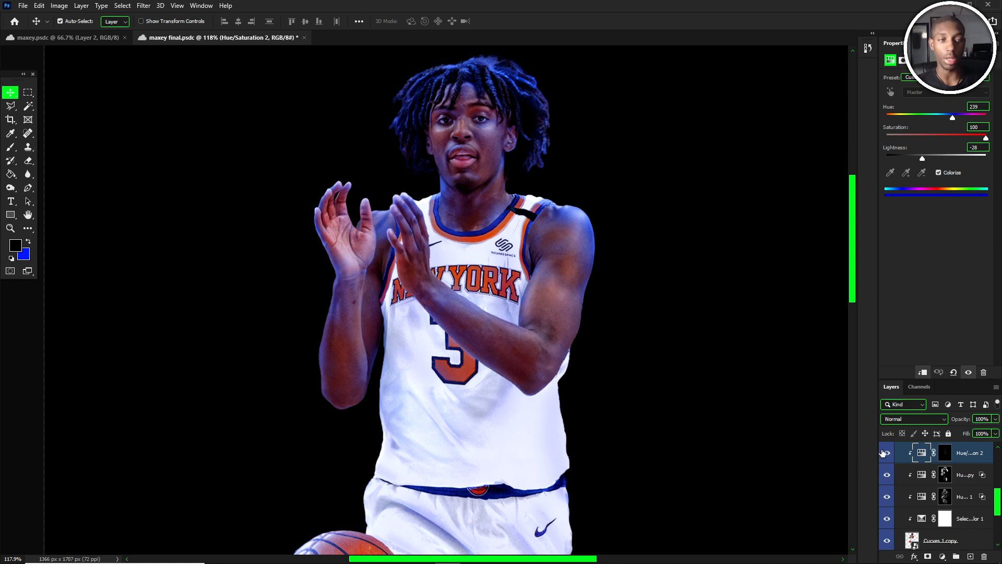
click(886, 453)
click(887, 453)
- Make the player's Exposure 1 adjustment visible and hide the black layer so the arena background shows behind the player
scroll(905, 485, up, 3)
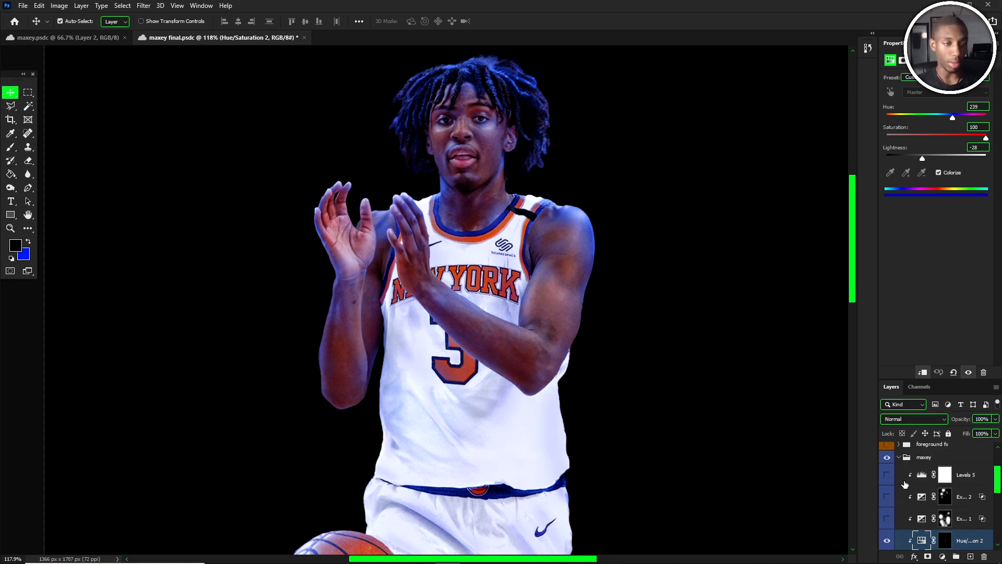
click(887, 519)
click(888, 520)
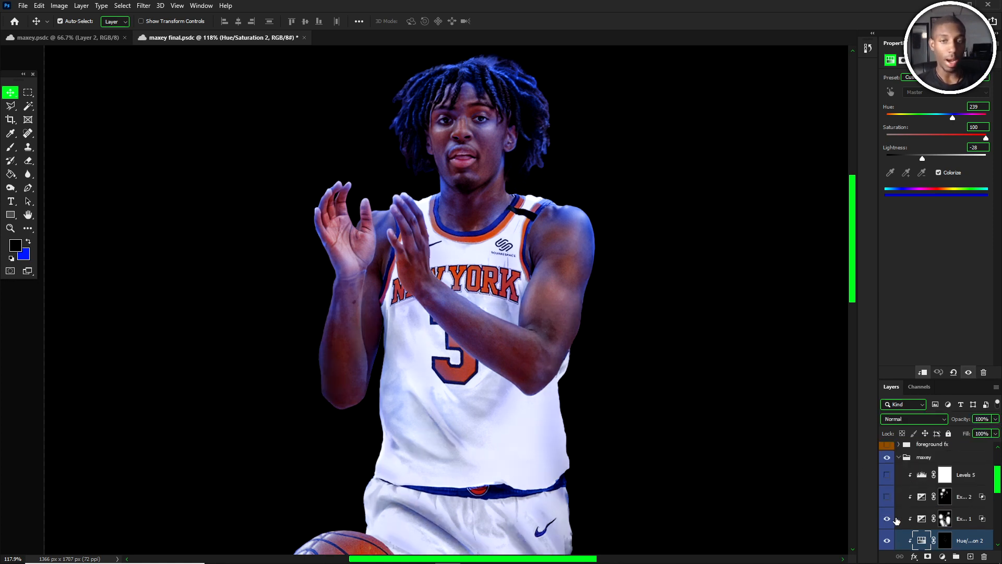
scroll(490, 368, down, 4)
scroll(445, 378, down, 3)
scroll(903, 509, down, 4)
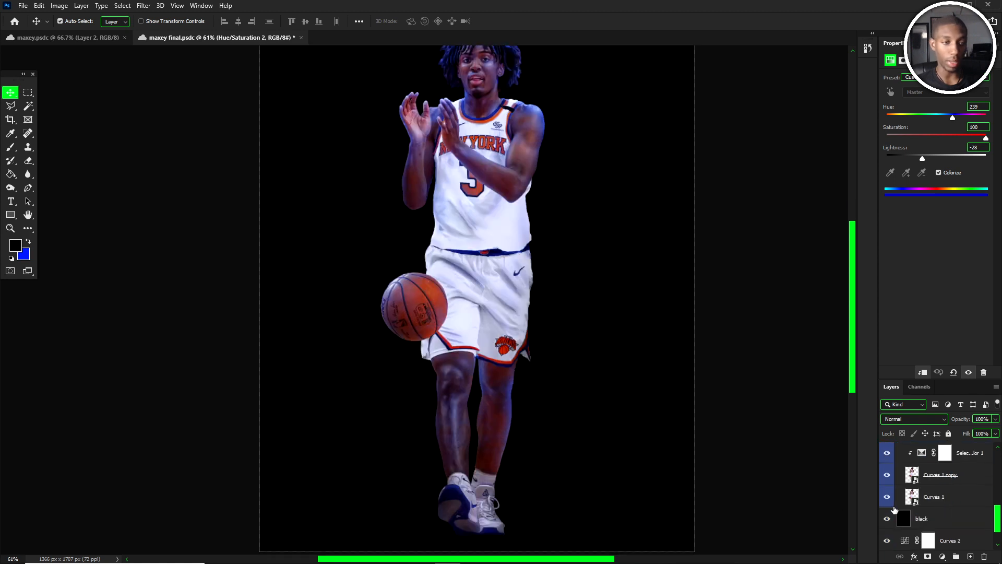
click(886, 496)
- Select Exposure 1 and toggle it off and on to compare the shading on the jersey, shorts and legs, leaving it visible
scroll(903, 509, up, 4)
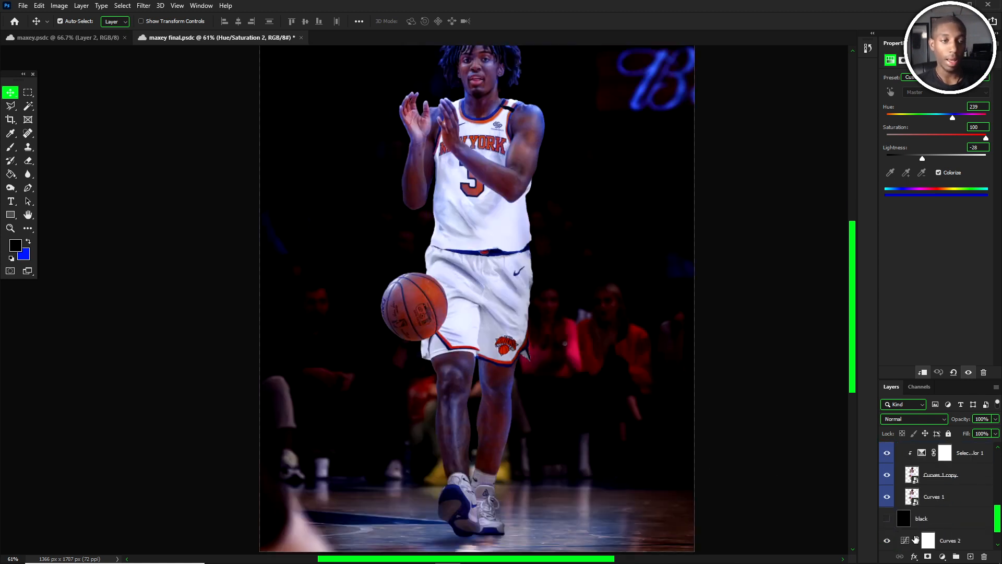
click(944, 452)
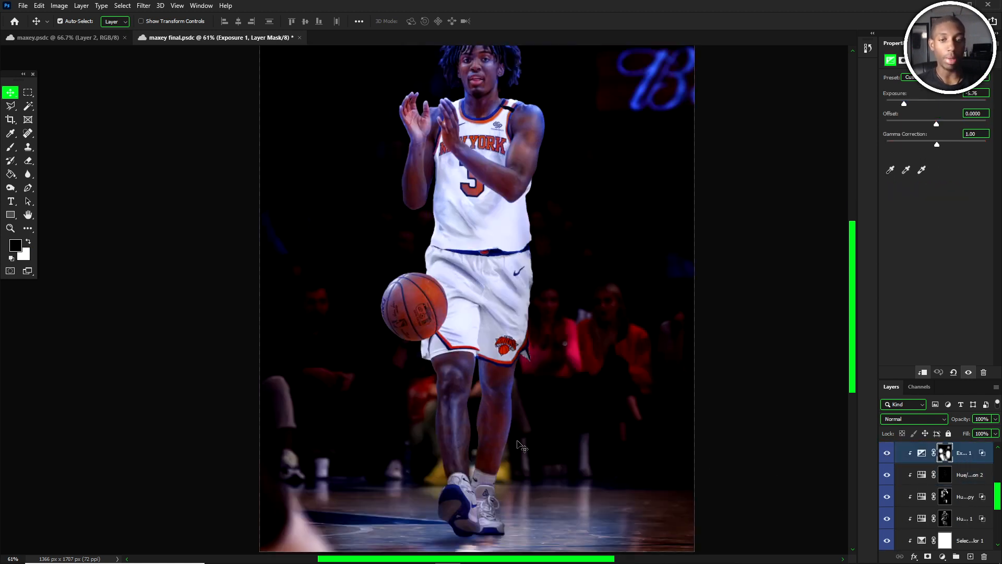
scroll(406, 408, down, 2)
click(887, 453)
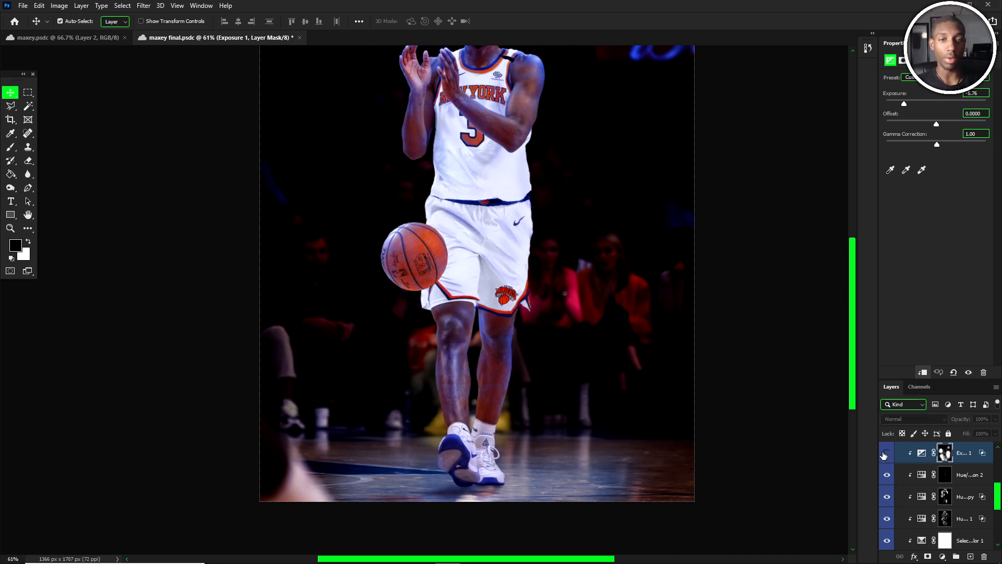
scroll(397, 330, up, 1)
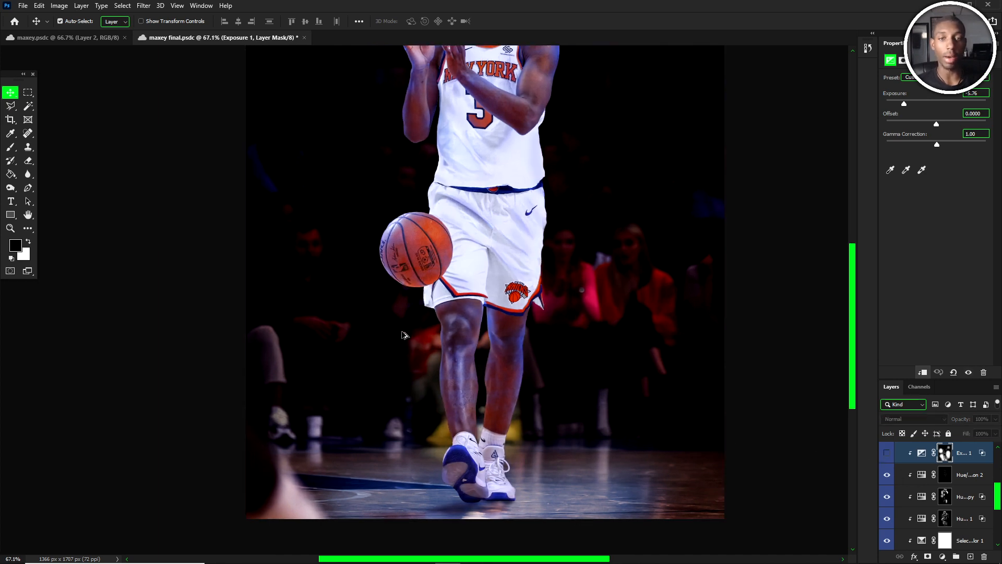
click(887, 453)
click(887, 453)
click(886, 453)
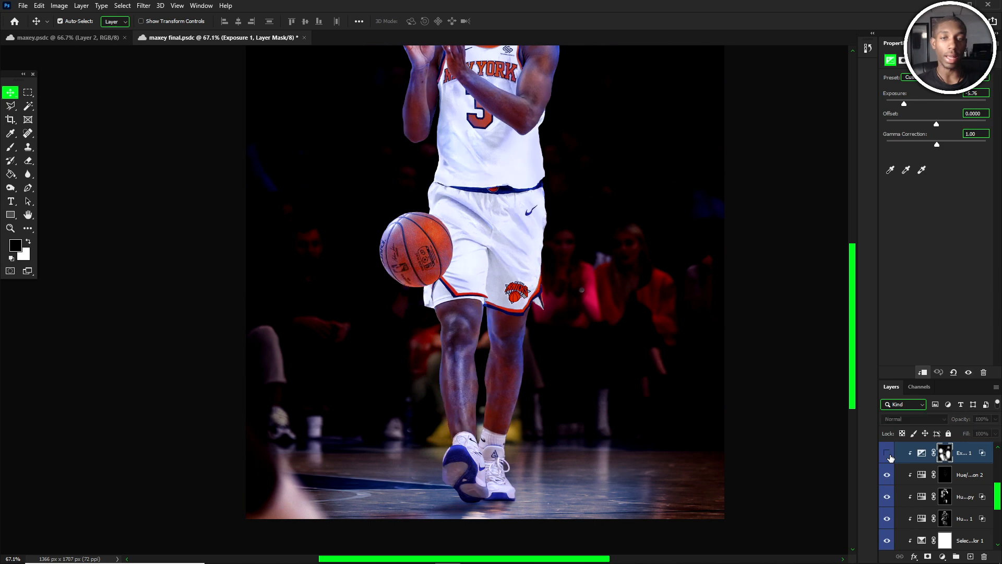
click(887, 453)
click(887, 453)
click(887, 454)
click(886, 453)
scroll(424, 315, down, 2)
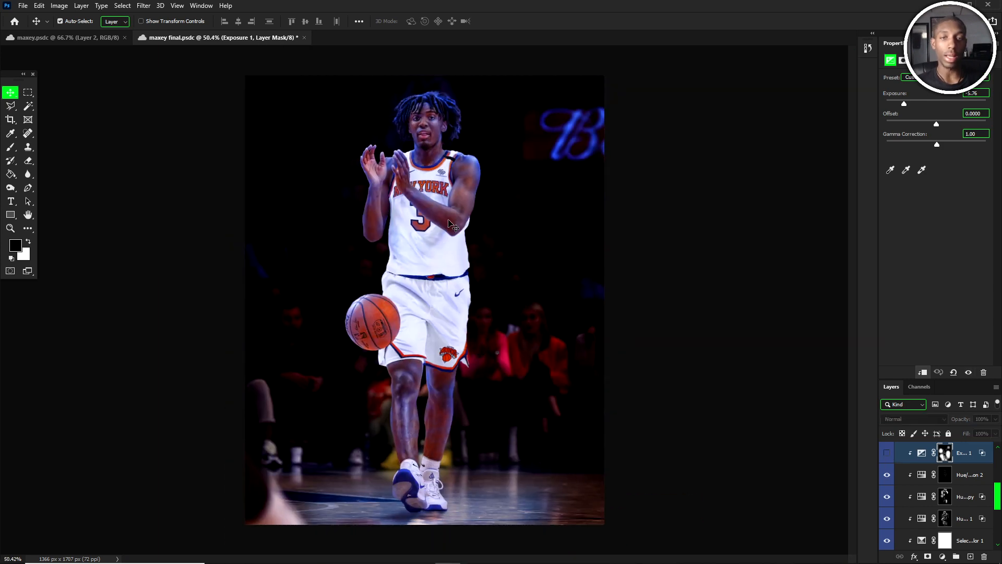
scroll(424, 316, up, 1)
click(888, 453)
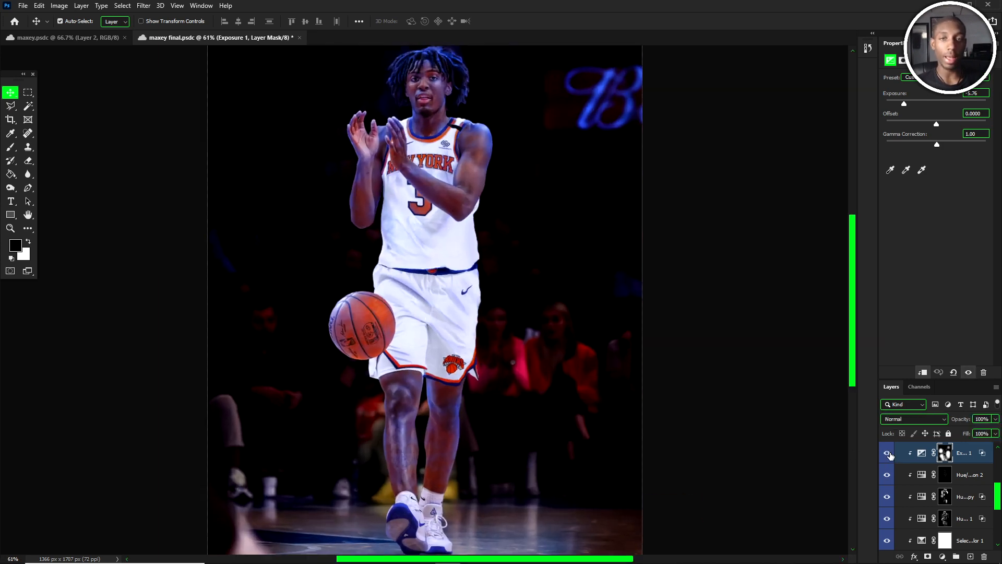
- Switch to the Brush tool on Exposure 1 and set the foreground colour to white with a black background
click(945, 456)
key(b)
key(x)
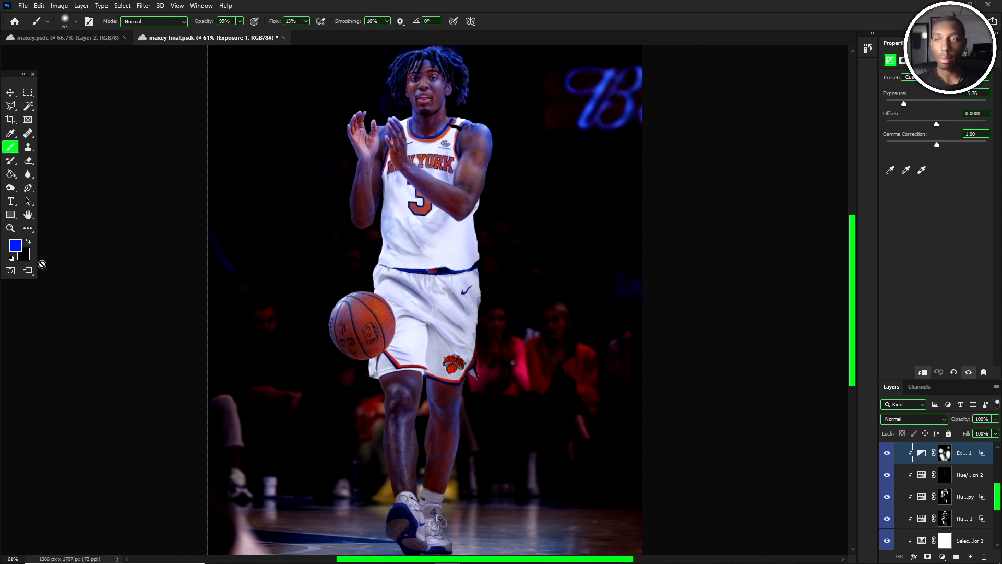
click(23, 257)
click(965, 288)
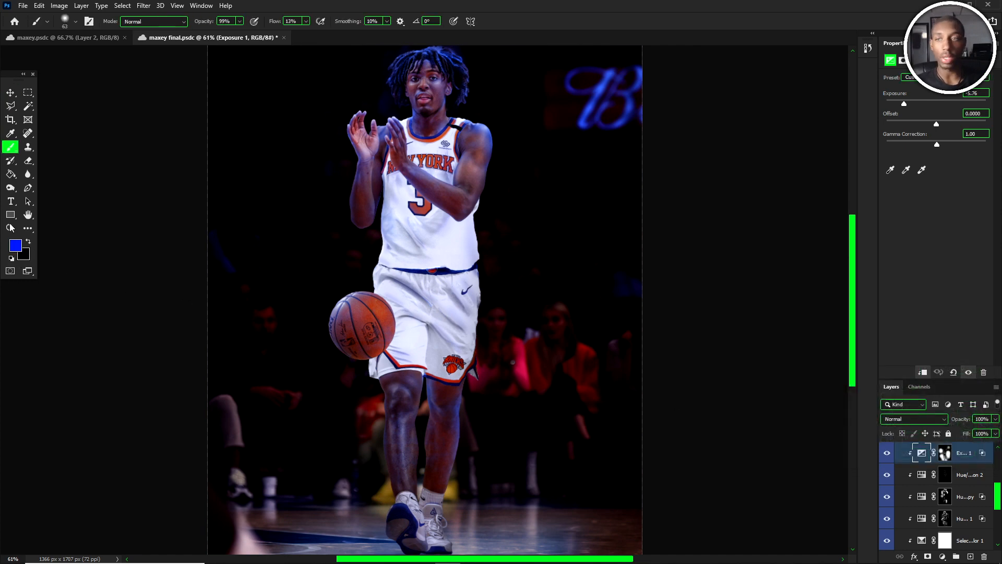
click(12, 258)
key(x)
- Try painting on the Exposure 1 adjustment, then brush white over the shorts on its mask and undo the stroke
click(445, 378)
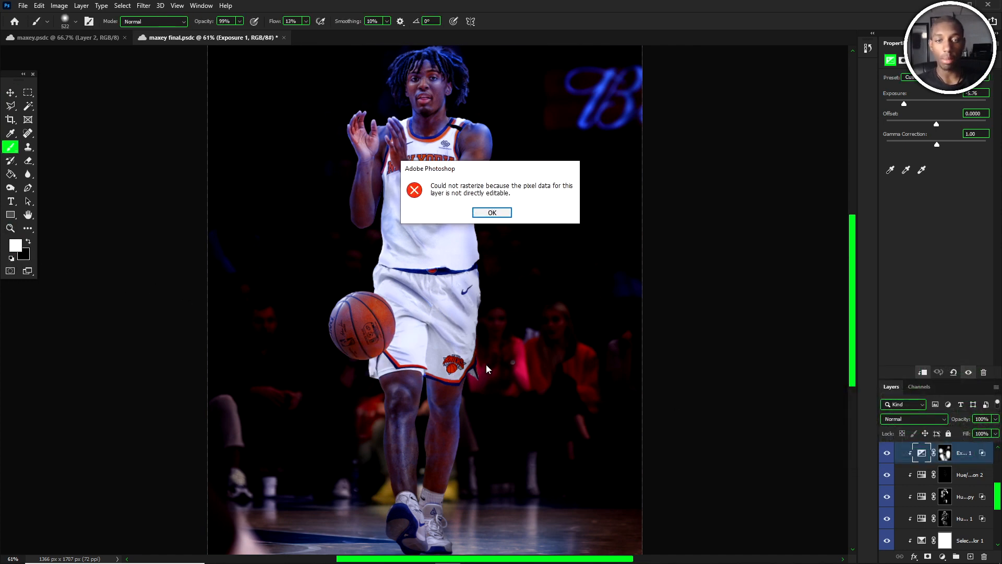
click(477, 211)
click(947, 454)
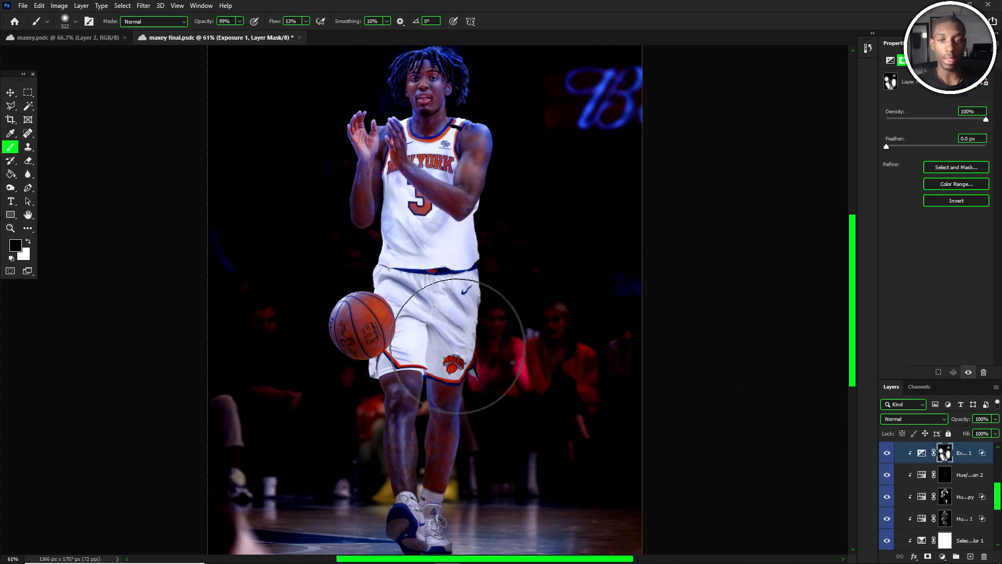
key(x)
mouse_move(420, 310)
mouse_down()
mouse_move(464, 329)
mouse_move(432, 350)
mouse_move(475, 341)
mouse_move(456, 351)
mouse_move(474, 336)
mouse_up()
key(x)
key(ctrl+z)
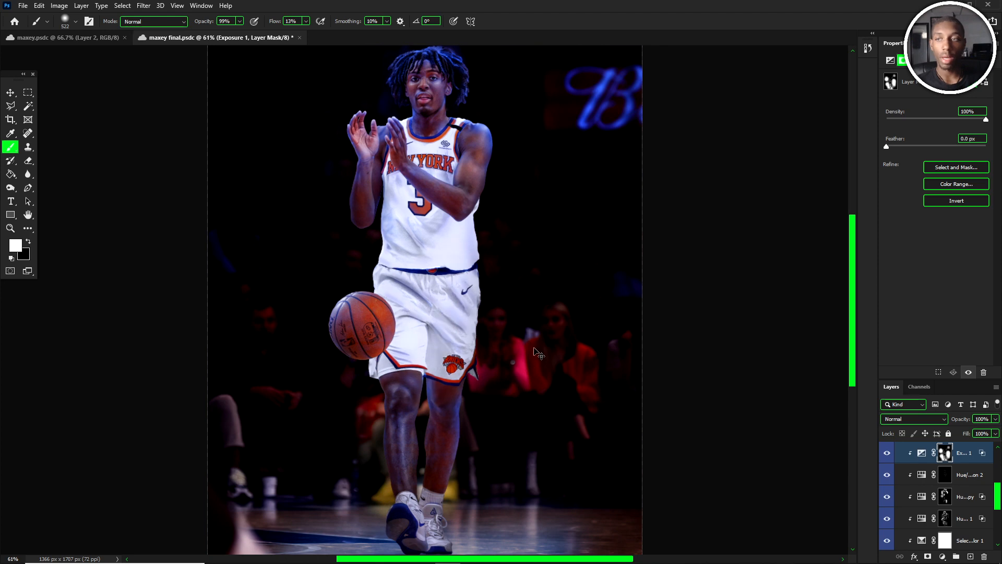
- Make Exposure 2 visible and select it to inspect its settings and the highlights on the player's face, hands and shoulders
scroll(957, 472, up, 2)
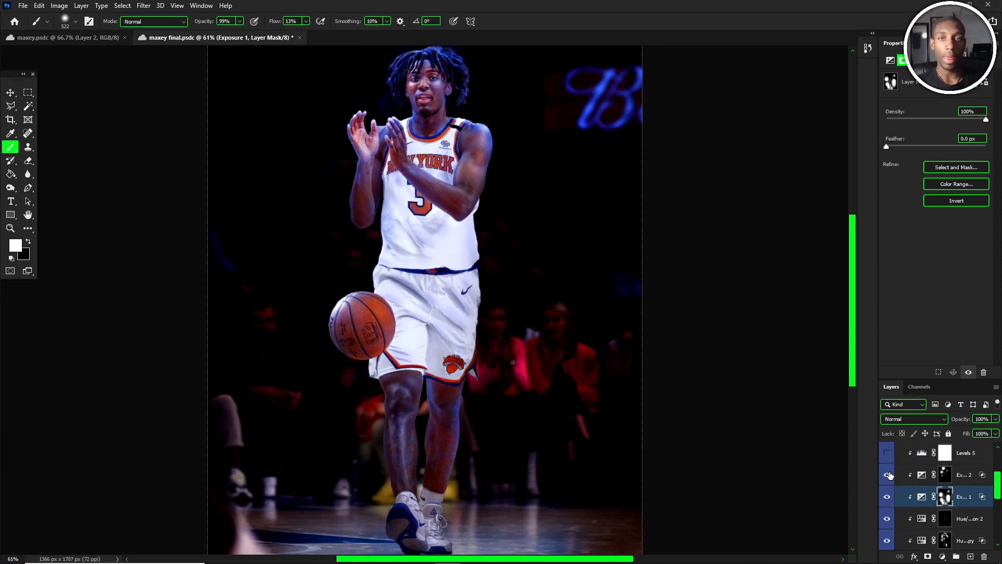
click(923, 475)
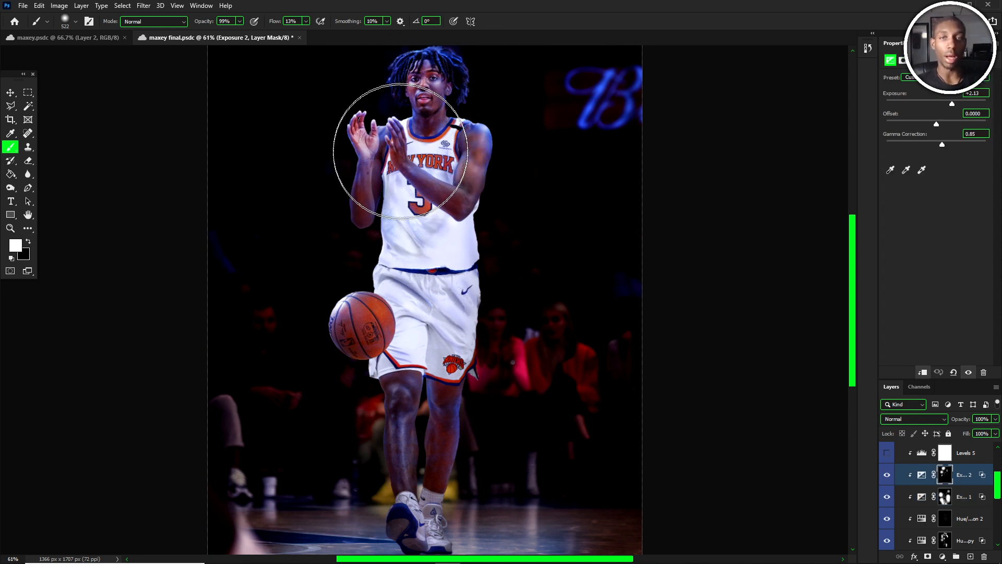
scroll(415, 134, up, 2)
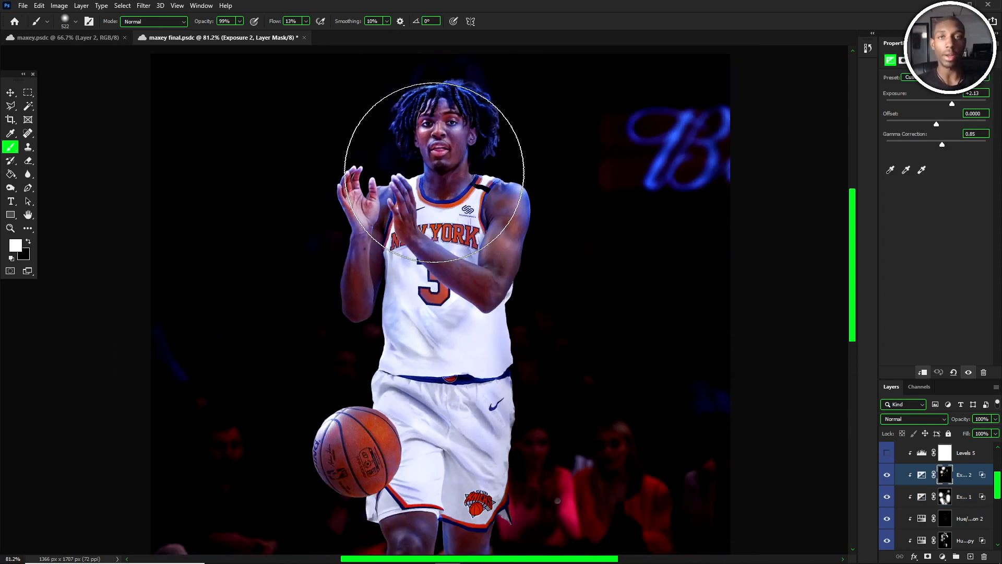
scroll(434, 219, up, 3)
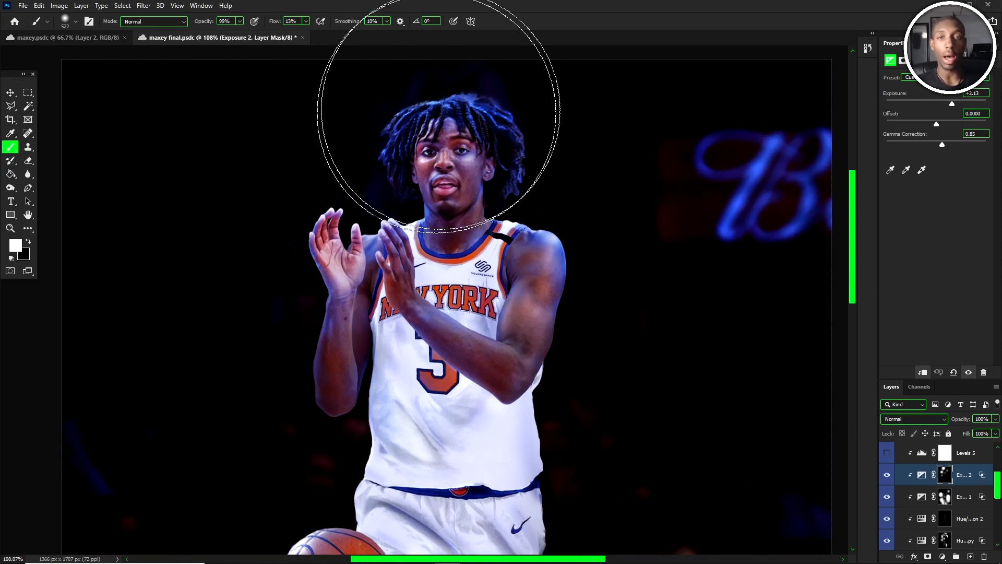
- Make the Levels 5 adjustment visible and select it to examine the contrast it gives the whole player
click(886, 454)
scroll(456, 261, down, 2)
key(alt+bracketright)
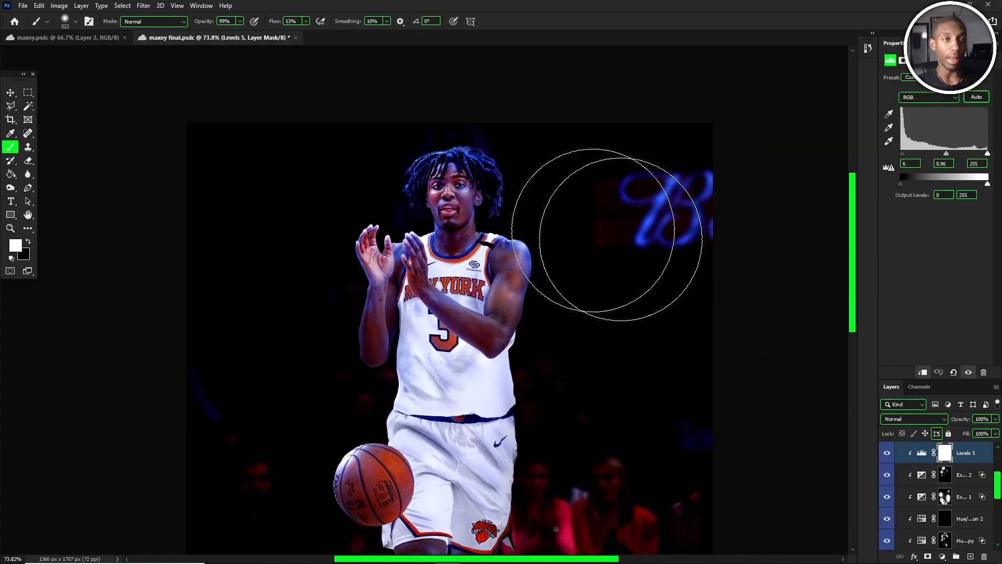
scroll(395, 180, up, 2)
scroll(815, 424, down, 1)
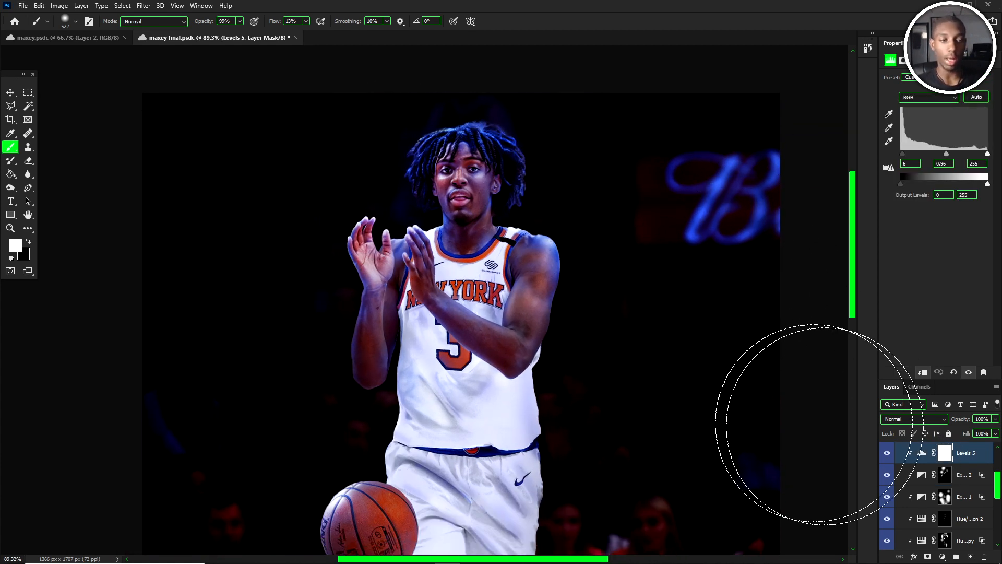
scroll(415, 202, down, 2)
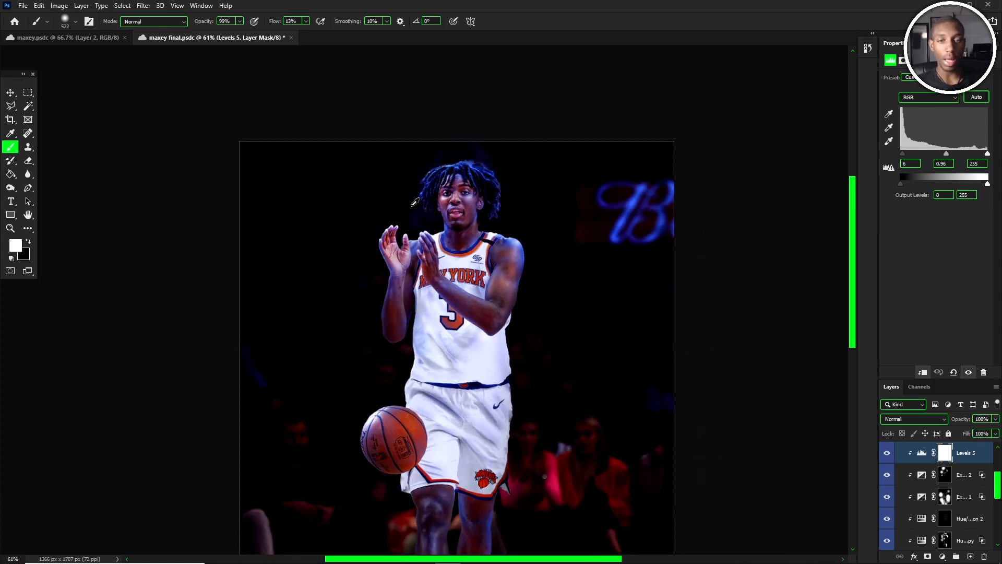
scroll(389, 186, down, 2)
scroll(386, 182, up, 1)
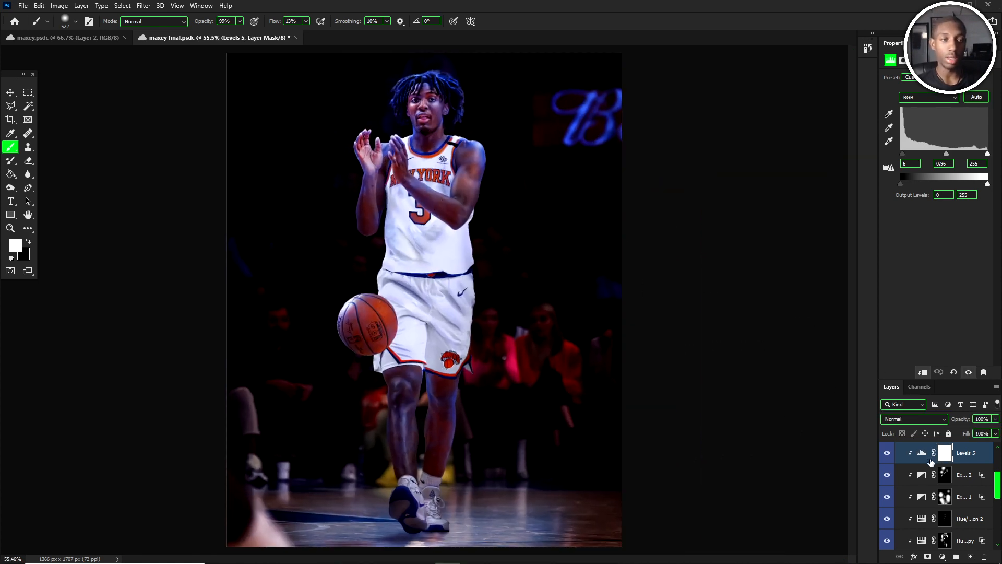
scroll(959, 464, up, 2)
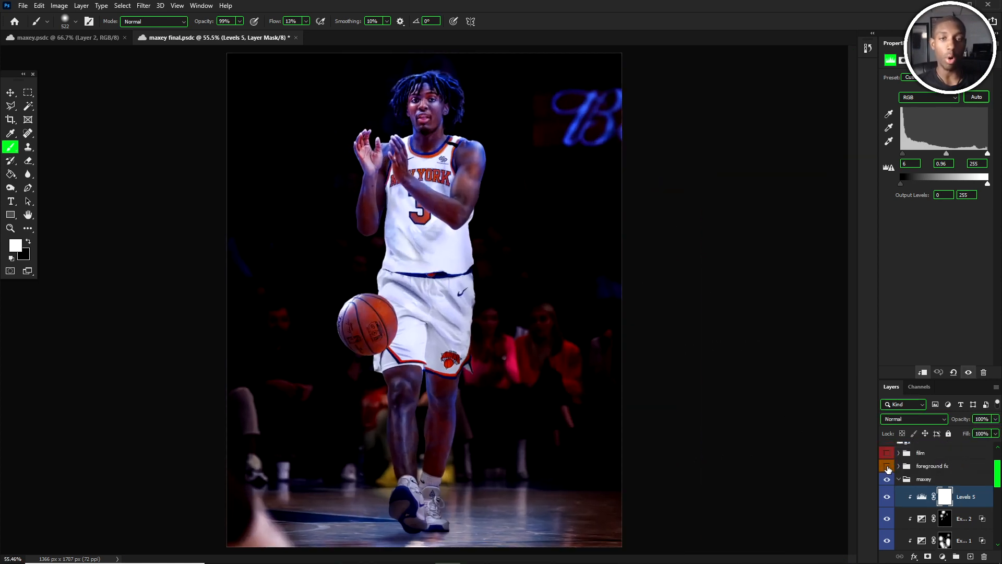
- Collapse the maxey group and make the foreground fx group visible and expanded, leaving the film group hidden
click(899, 480)
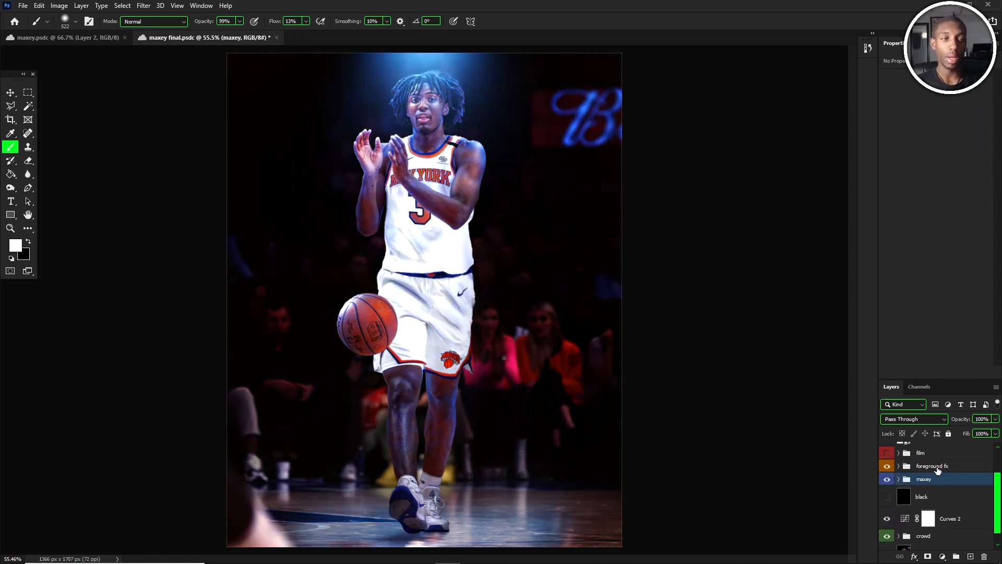
click(891, 455)
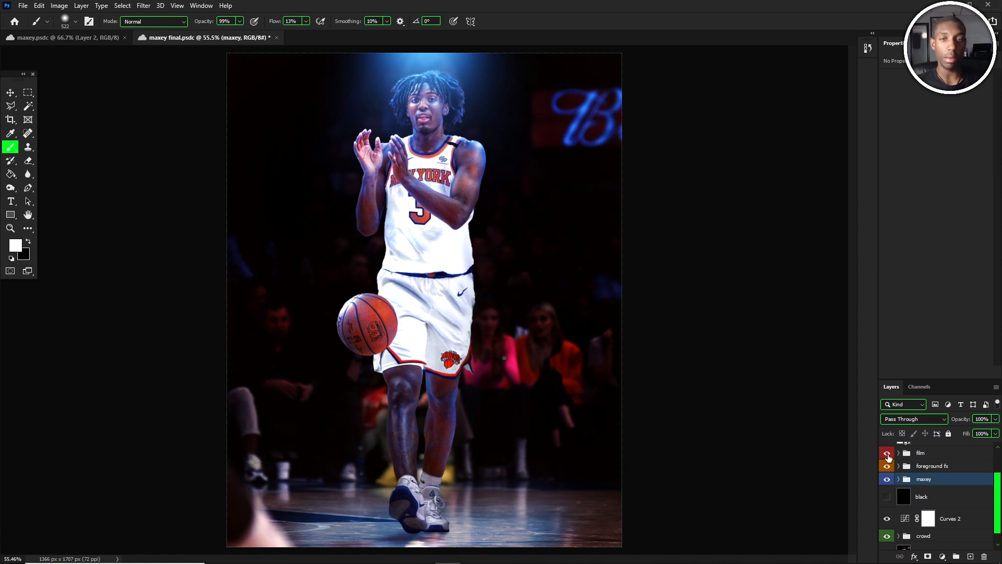
click(899, 466)
click(887, 453)
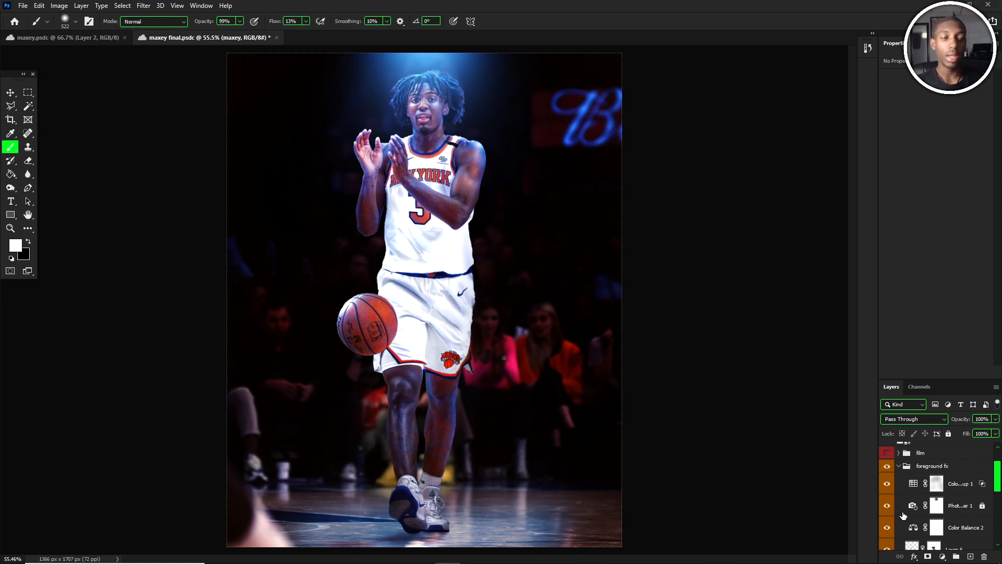
- Examine what Color Balance 2 and Layer 5 in the foreground fx group add by toggling them and viewing the color balance settings
scroll(893, 506, down, 2)
click(886, 485)
click(886, 484)
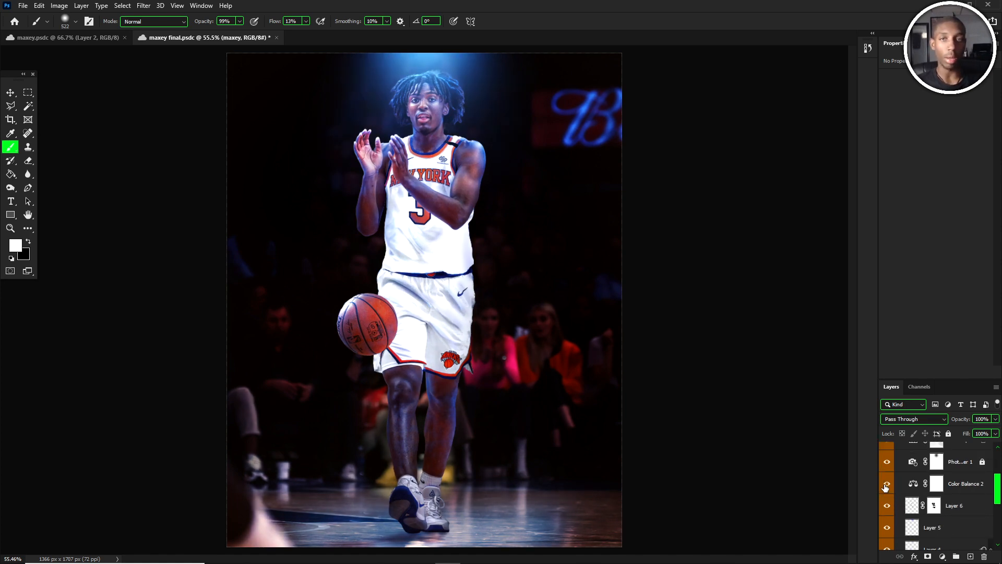
click(973, 488)
scroll(940, 501, down, 2)
click(887, 484)
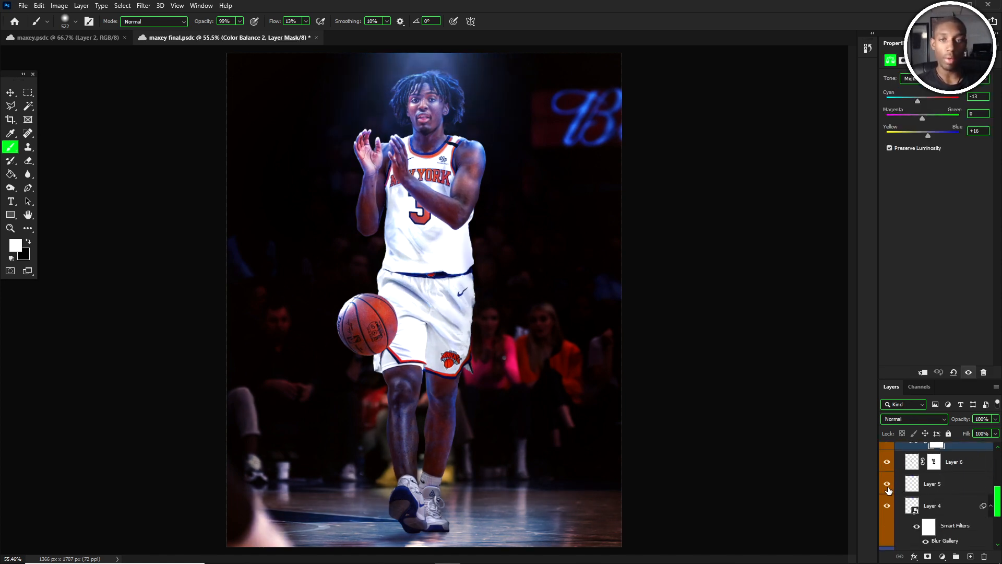
click(887, 484)
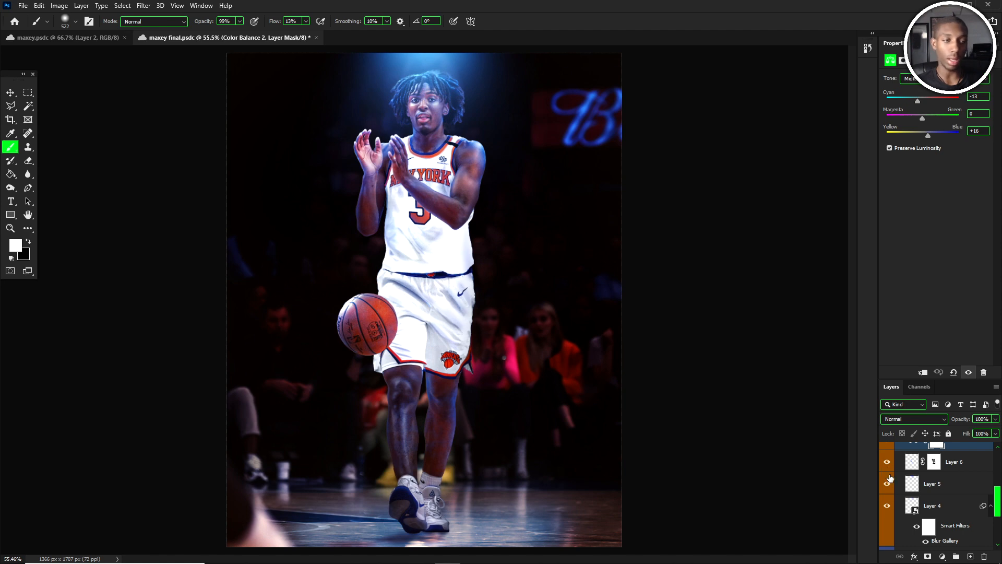
- Hide Layer 4, Layer 5 and Layer 6 in the foreground fx group and select Layer 4
click(886, 506)
click(886, 505)
click(886, 503)
click(886, 482)
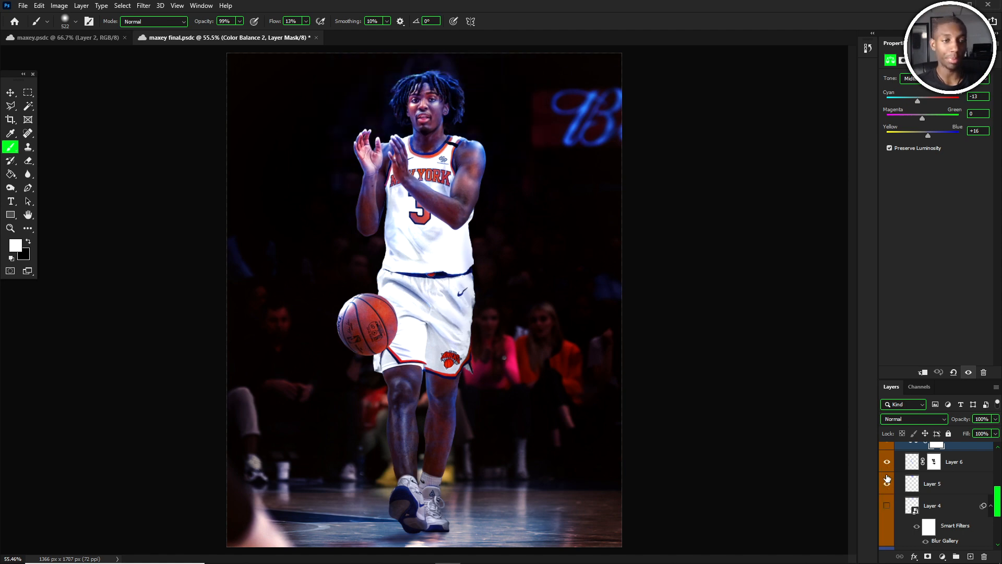
click(886, 481)
click(887, 466)
click(886, 484)
click(942, 509)
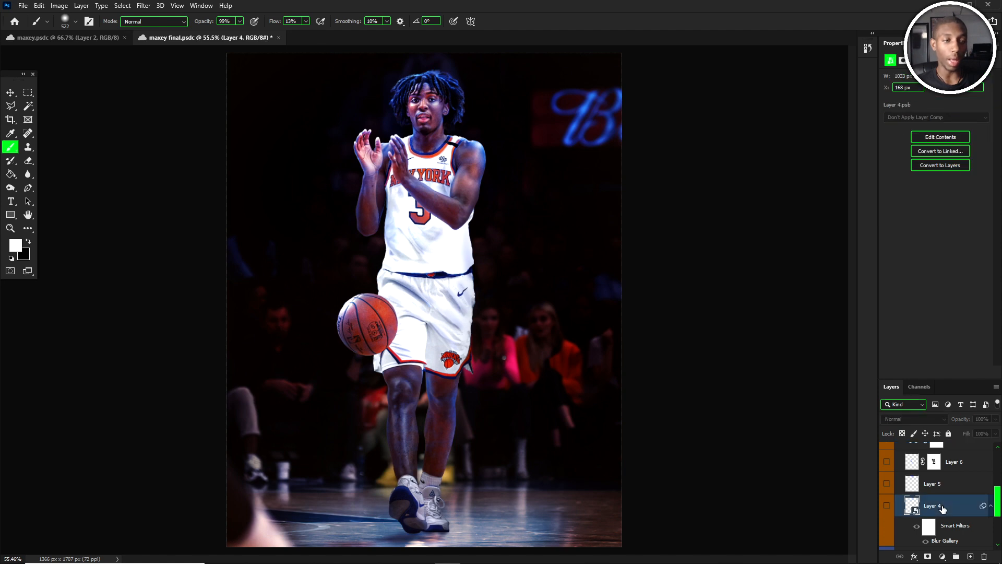
scroll(944, 510, down, 1)
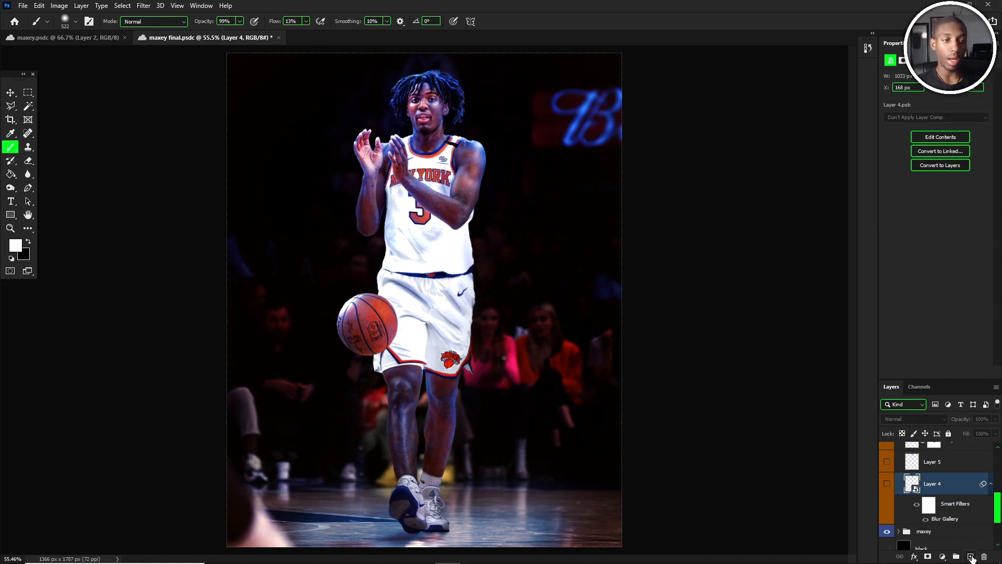
- Add a new layer above Layer 4 and set the brush flow to 100%
click(971, 557)
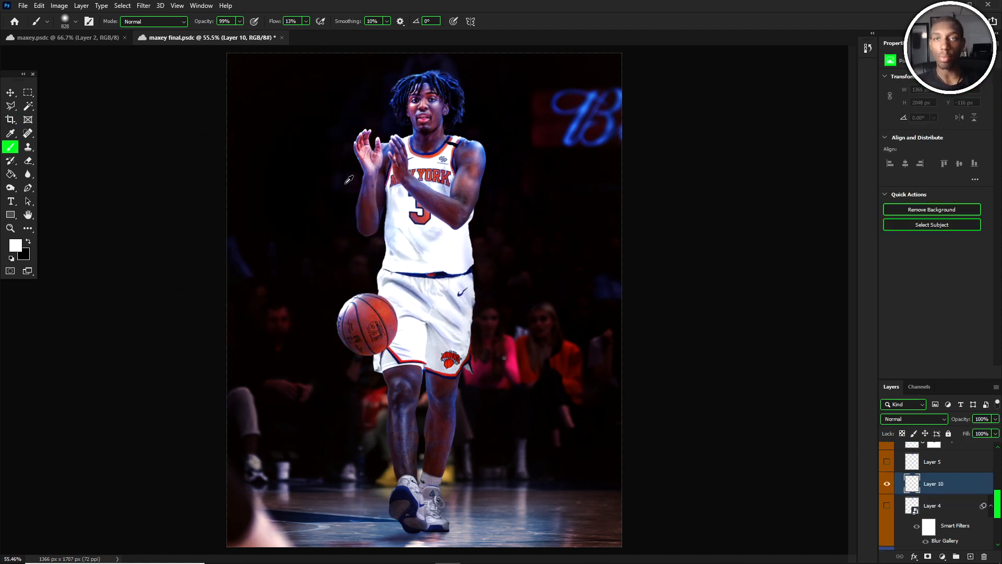
click(306, 21)
drag(305, 34, 355, 34)
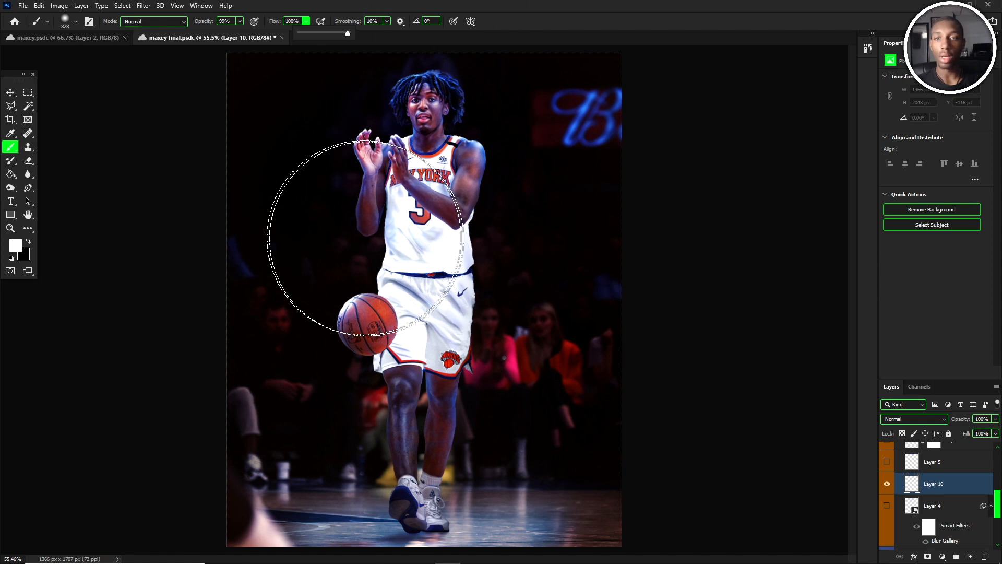
- Paint one large soft white glow over the player's torso on the new layer, undoing the first tries
click(412, 182)
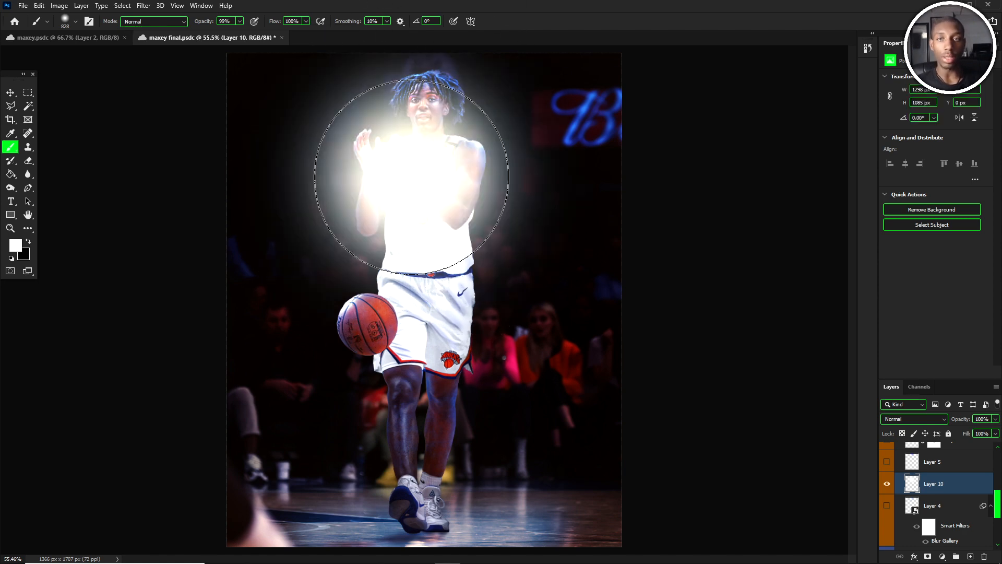
key(ctrl+z)
click(404, 285)
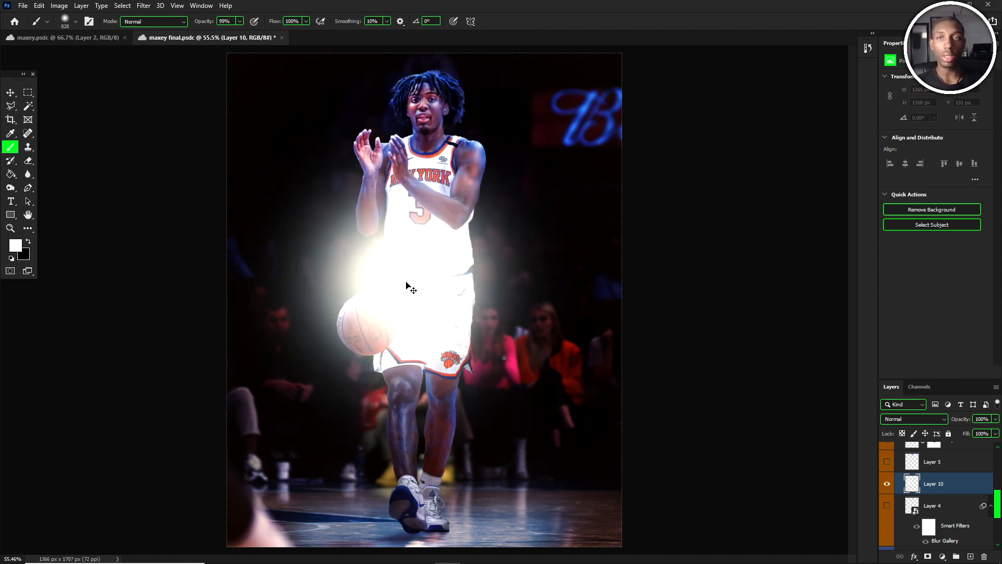
key(ctrl+z)
click(377, 240)
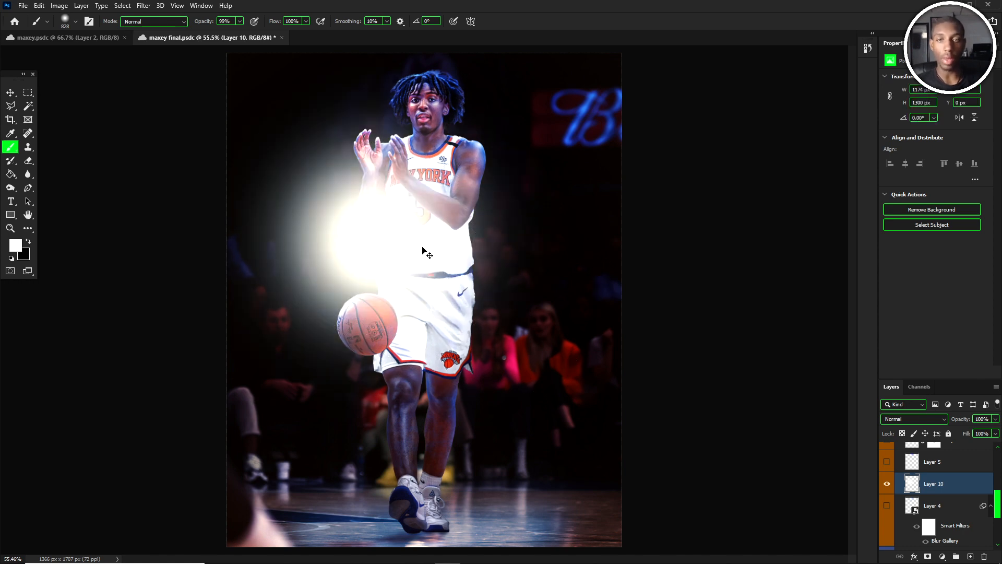
- Pinch the white glow into a cone-shaped light beam with a perspective transform and apply it
key(ctrl+t)
right_click(410, 201)
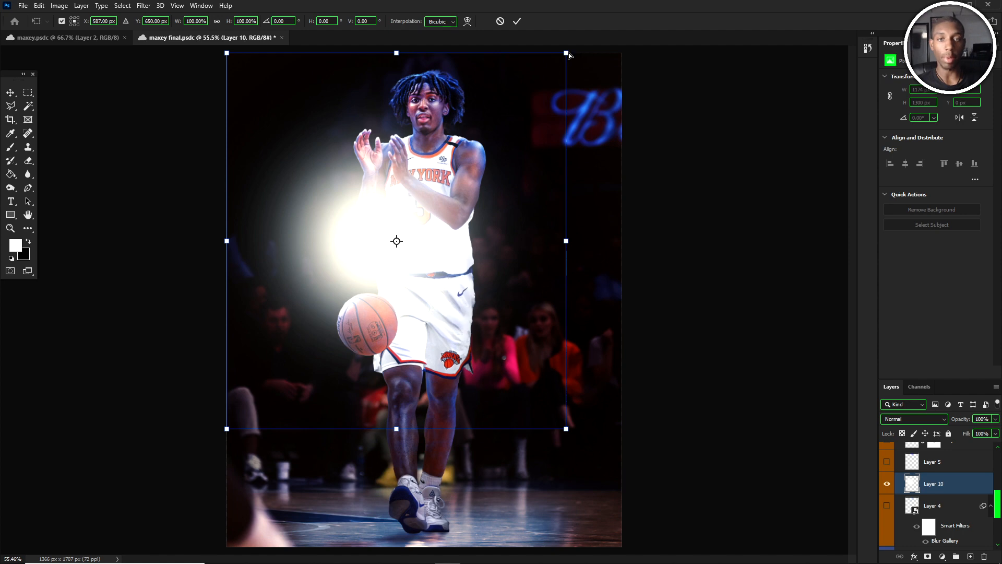
drag(567, 53, 581, 267)
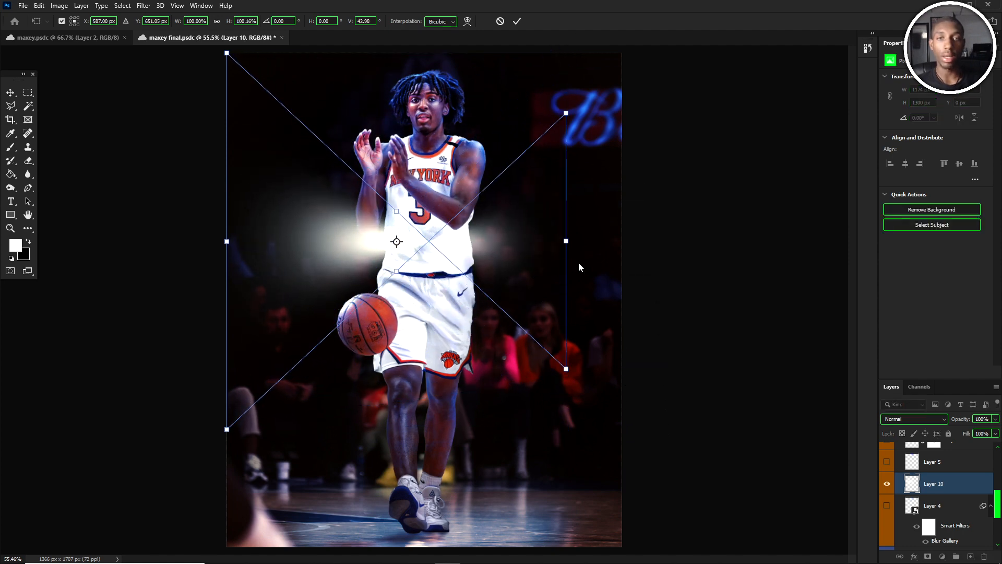
key(ctrl+z)
drag(567, 53, 580, 425)
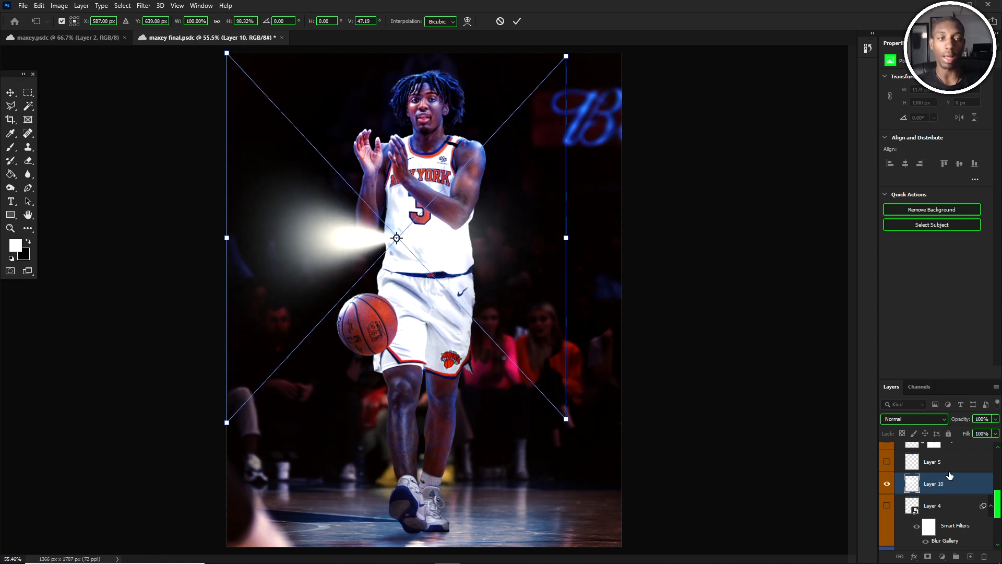
click(945, 468)
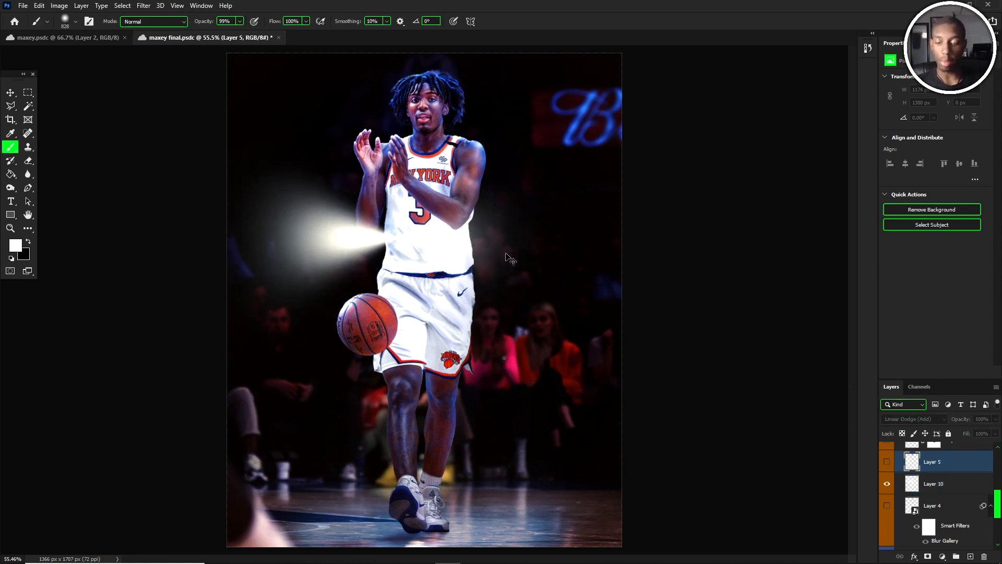
- Rotate the light beam on Layer 10 by -90°, stretch it vertically and place it above the player's head
click(932, 484)
key(ctrl+t)
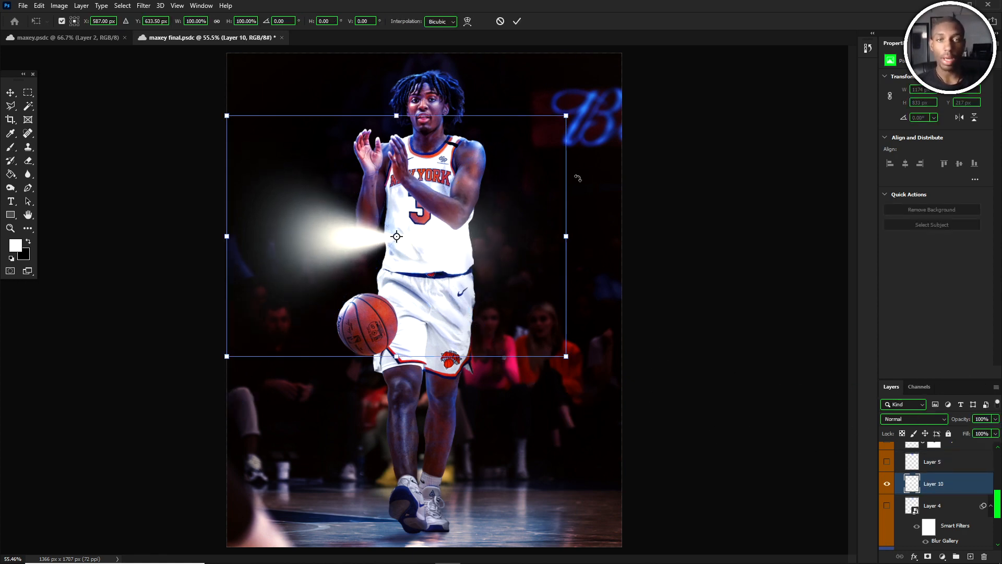
drag(577, 179, 355, 121)
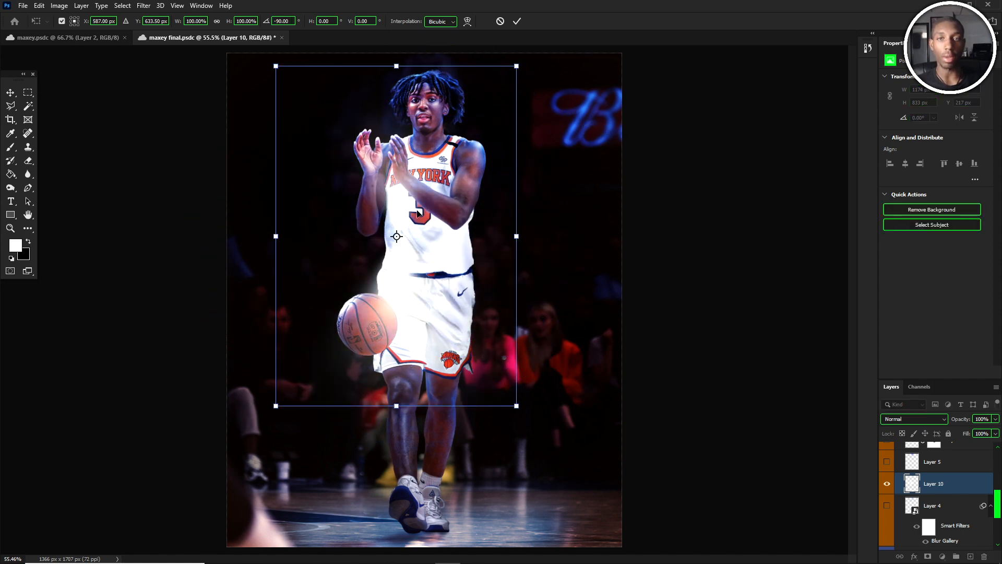
drag(417, 213, 440, 7)
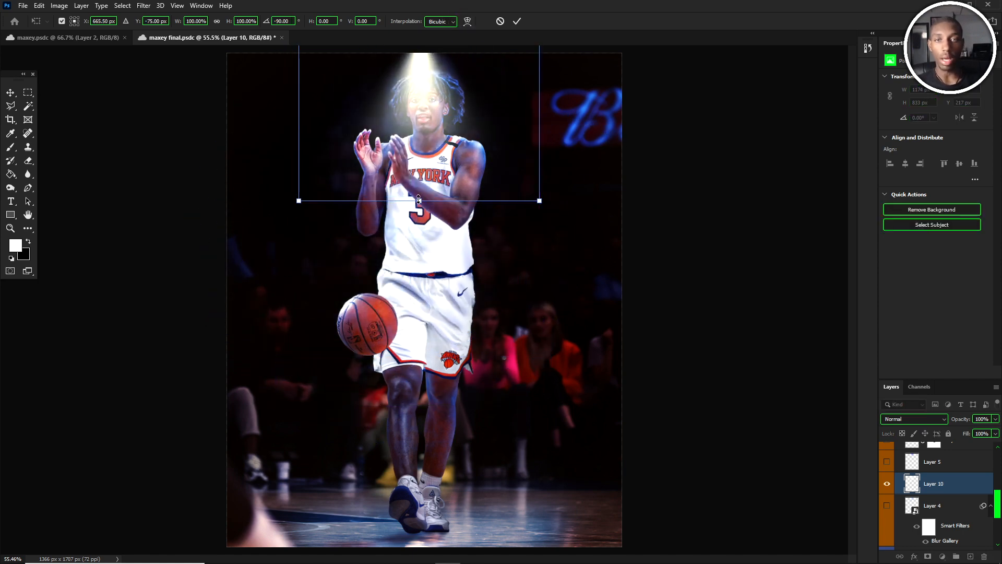
drag(419, 200, 423, 345)
drag(445, 282, 447, 118)
key(Return)
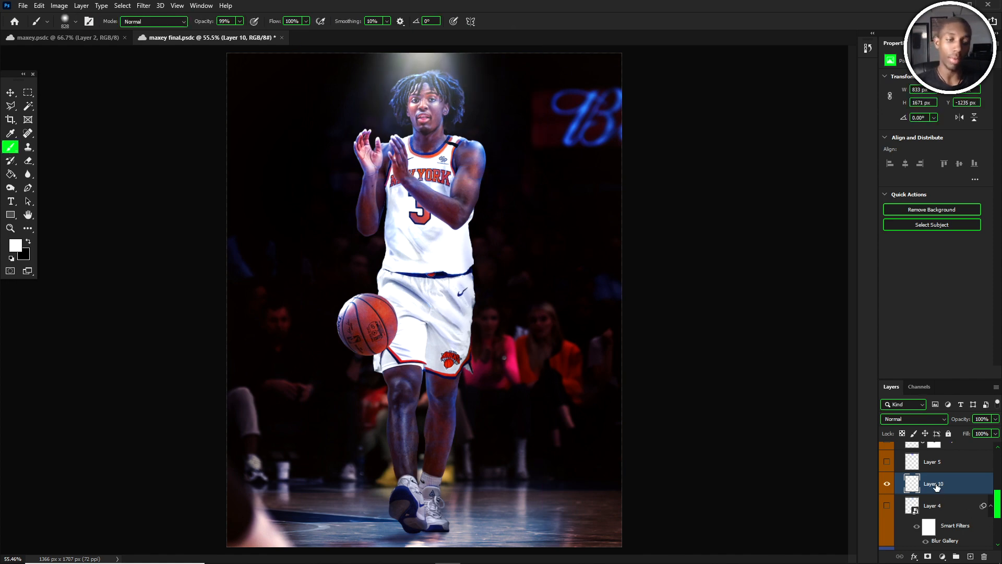
- Delete the white light beam layer and make Layer 5 and Layer 4 visible again
key(Delete)
click(887, 463)
scroll(895, 483, up, 1)
click(887, 506)
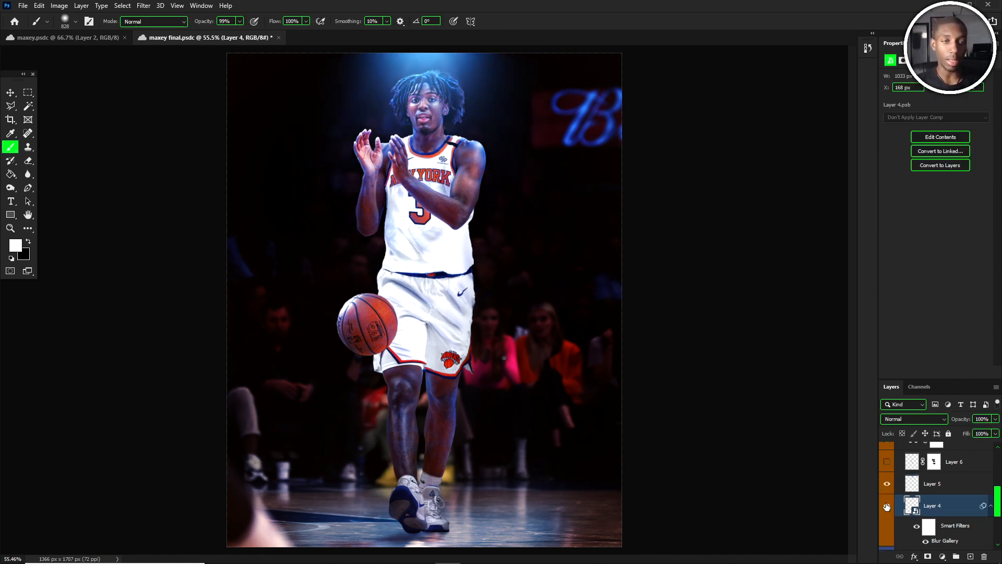
- Select Layer 5 to inspect its blend mode and toggle Layer 4 to compare the overhead light
click(960, 484)
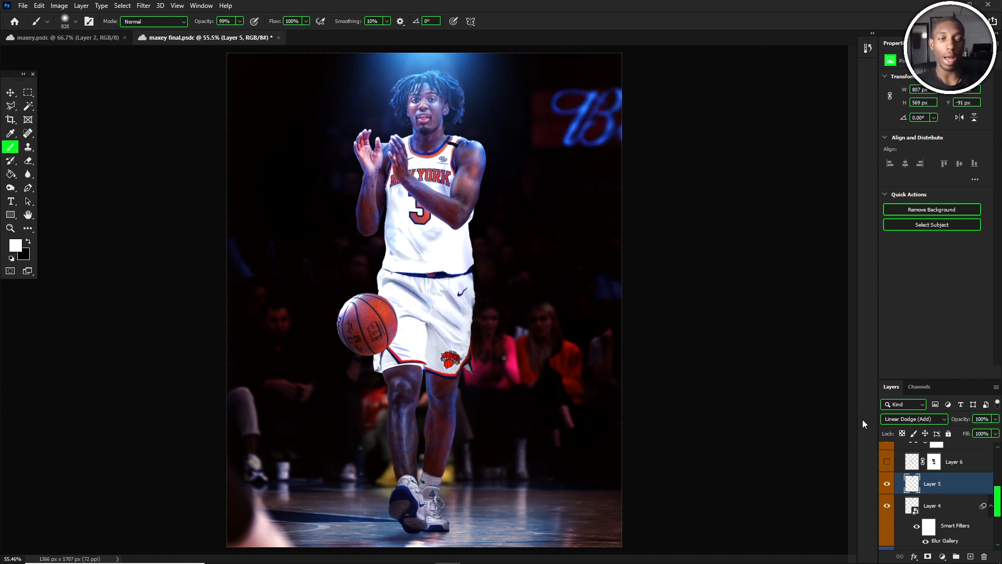
click(888, 505)
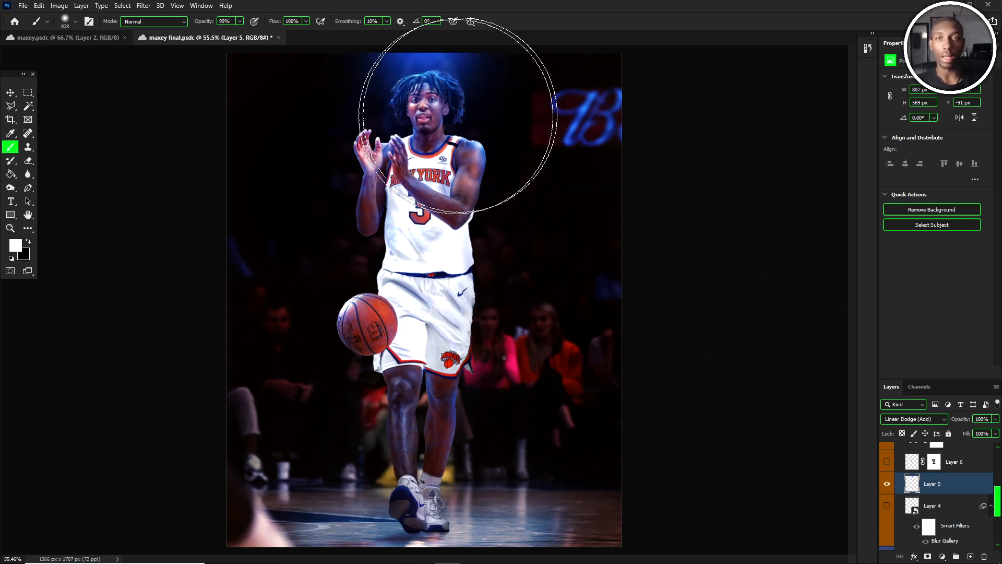
click(887, 505)
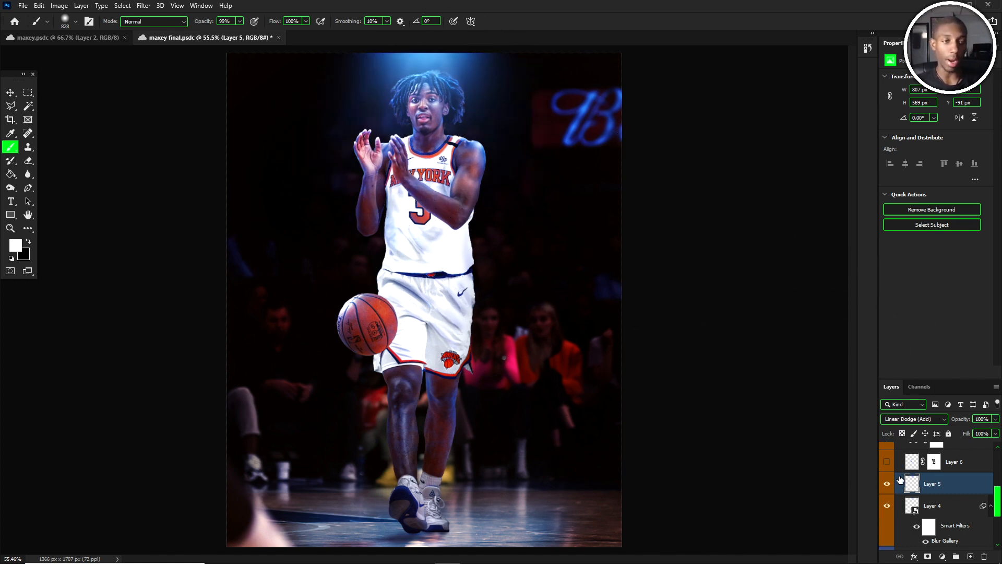
- Make Layer 6 visible again and collapse the foreground fx group
scroll(887, 475, up, 1)
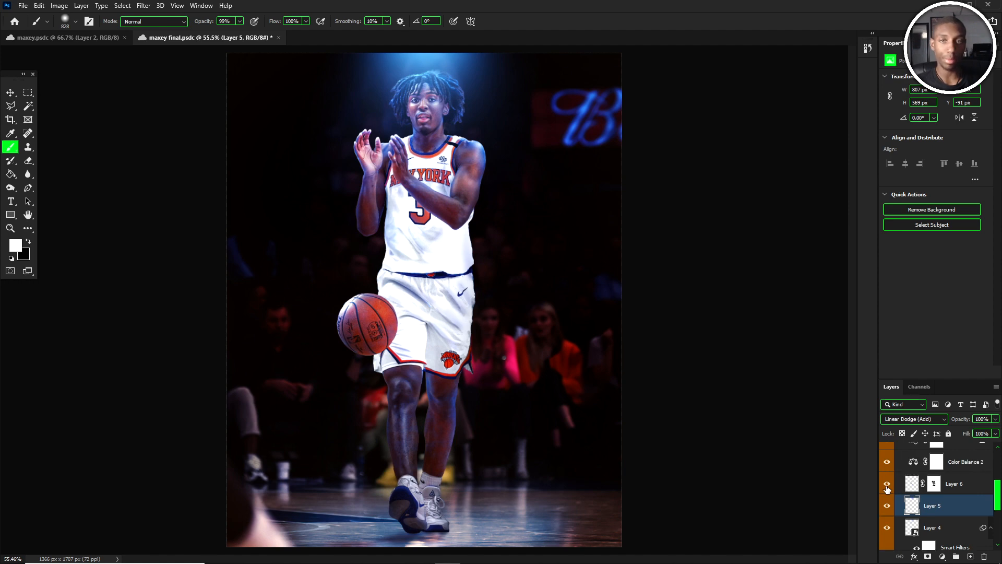
scroll(888, 483, up, 1)
scroll(889, 485, up, 2)
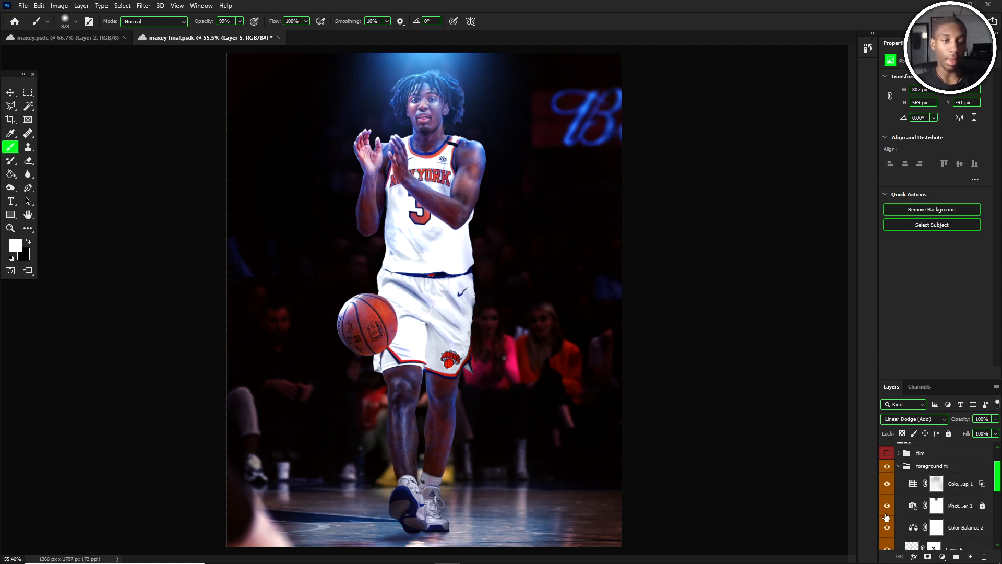
click(898, 466)
- Make the film group visible and compare the image with and without its particle overlay up close
click(887, 453)
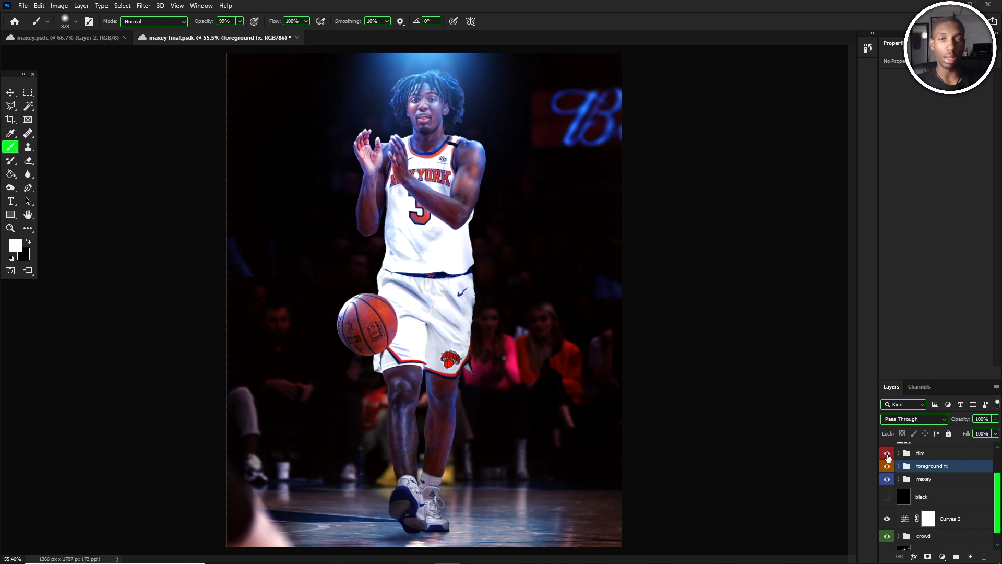
click(887, 453)
click(887, 453)
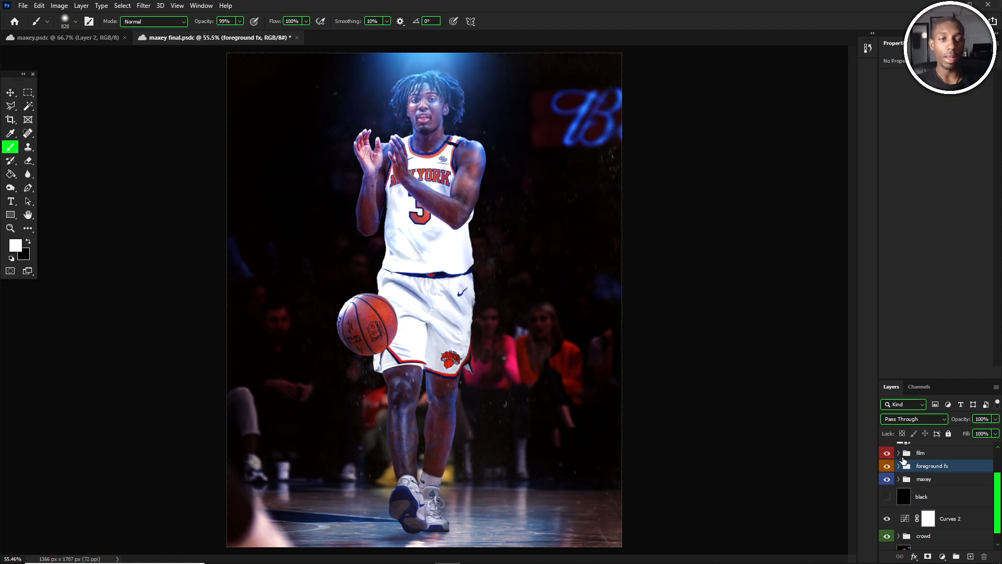
scroll(489, 305, up, 4)
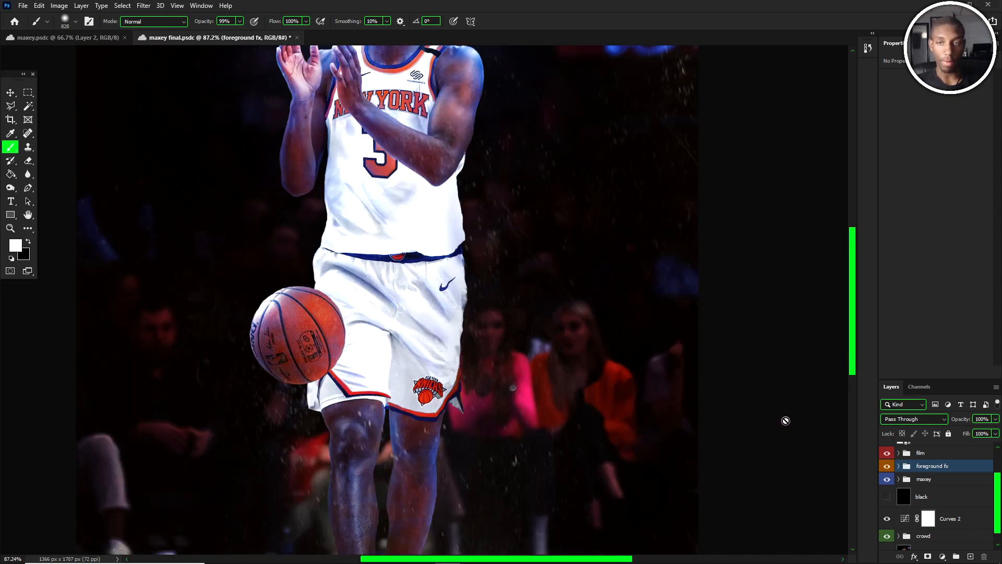
click(886, 454)
click(887, 454)
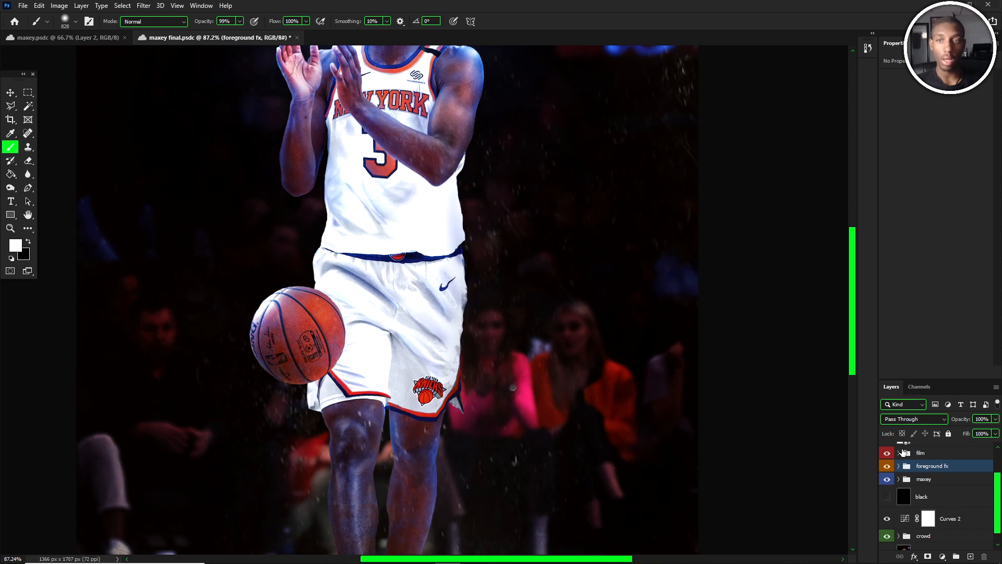
- Expand the film group and toggle the upper film layer to examine the particles it adds
click(899, 453)
click(886, 471)
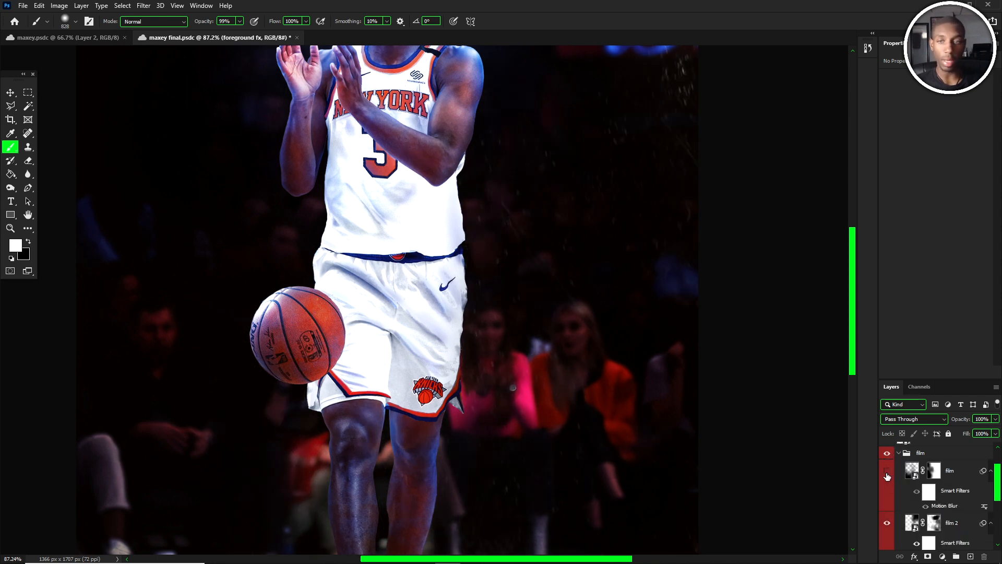
click(887, 471)
- Paint black on the film layer's mask over the area between the player's torso and the ball
click(934, 471)
key(x)
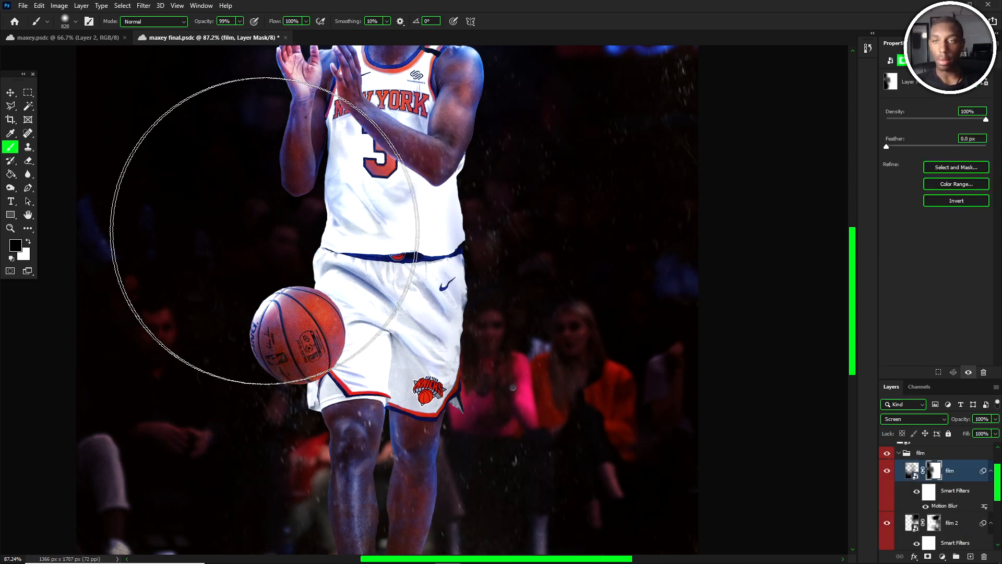
drag(272, 254, 319, 258)
scroll(292, 247, down, 5)
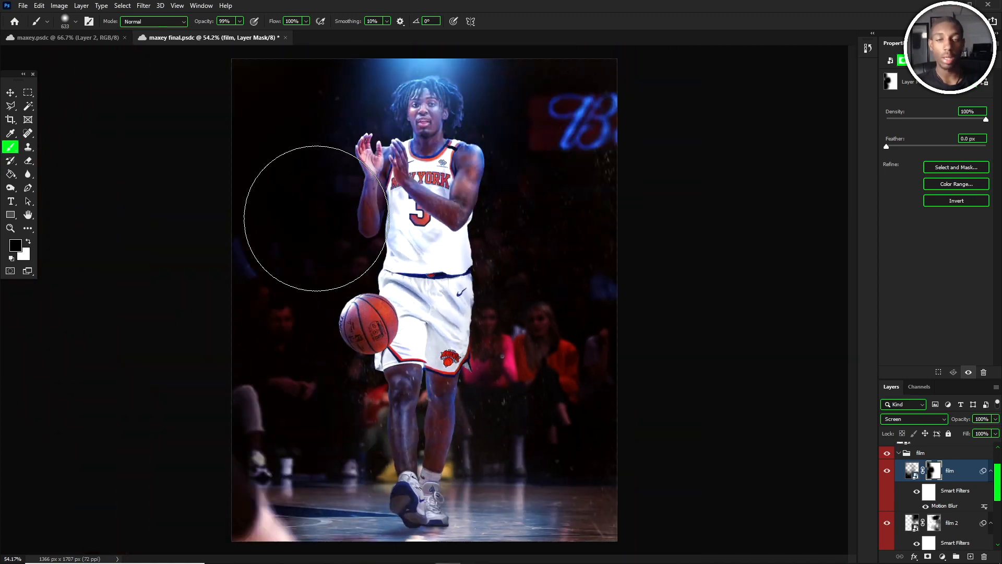
- Open the upper film layer's smart object to examine its scratch texture, close it, and collapse the film group
double_click(911, 471)
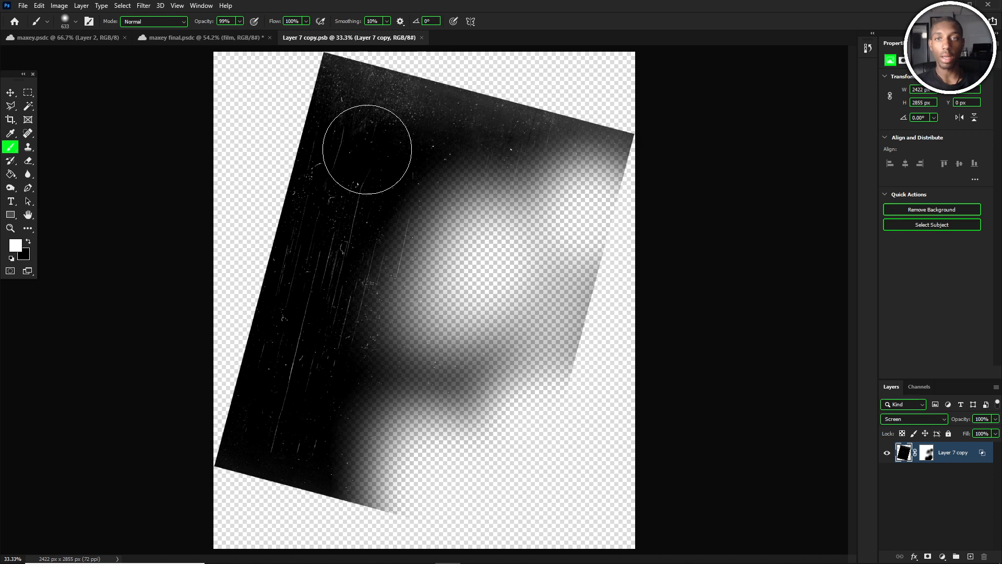
click(421, 37)
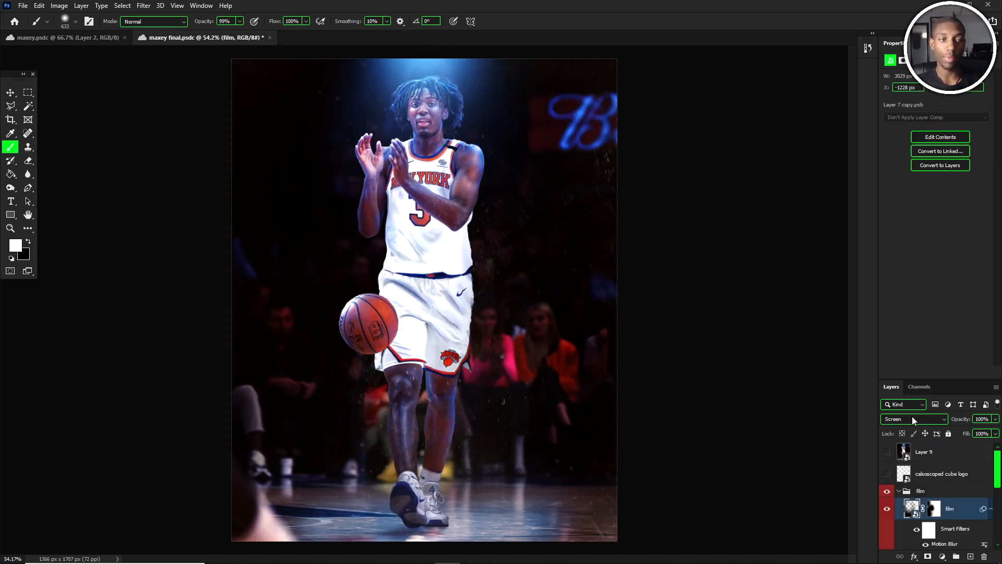
click(899, 491)
scroll(371, 200, down, 3)
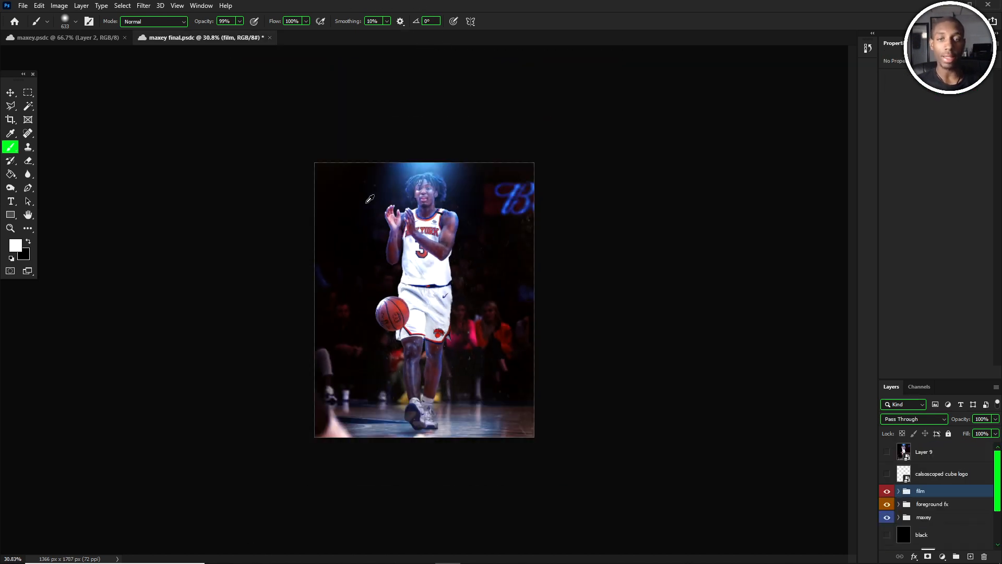
scroll(410, 238, up, 4)
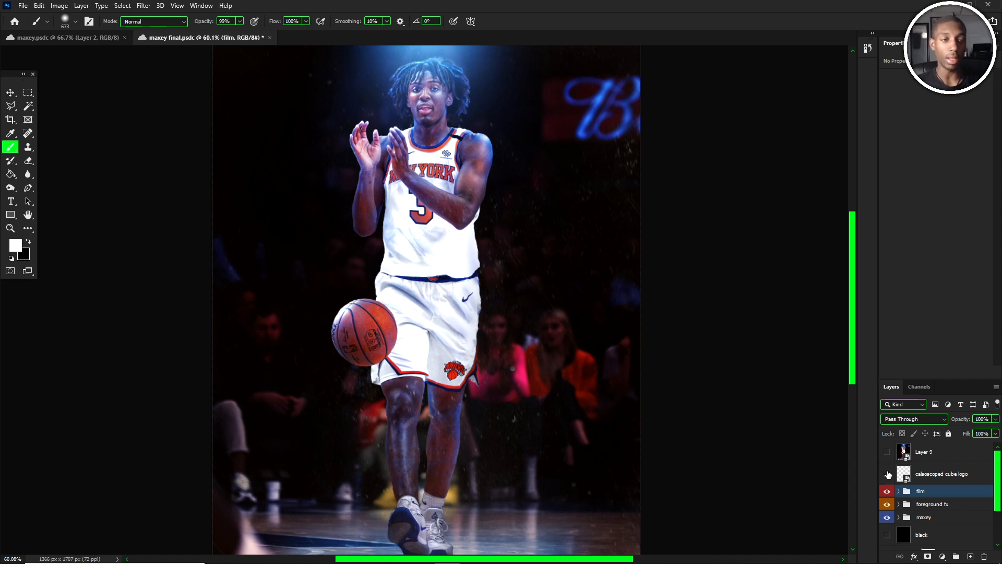
- Make the calsoscoped cube logo layer visible and delete Layer 9 above it
click(886, 474)
scroll(481, 234, down, 1)
scroll(419, 176, up, 1)
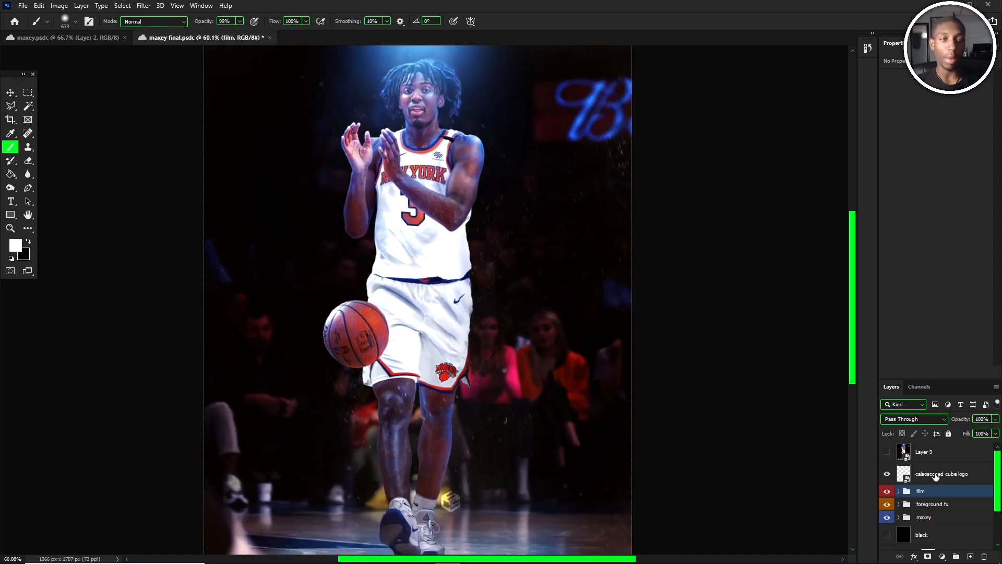
click(916, 458)
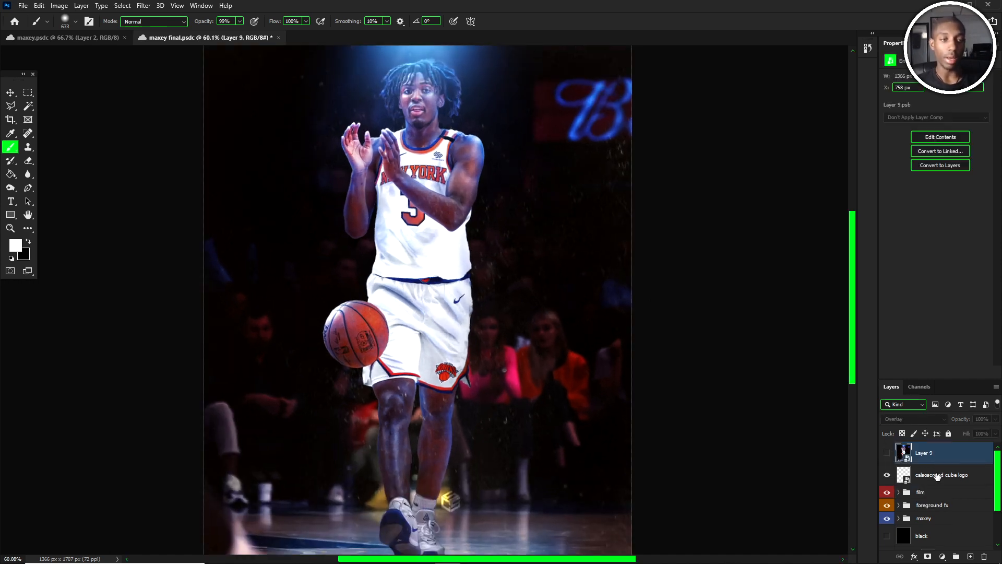
key(Delete)
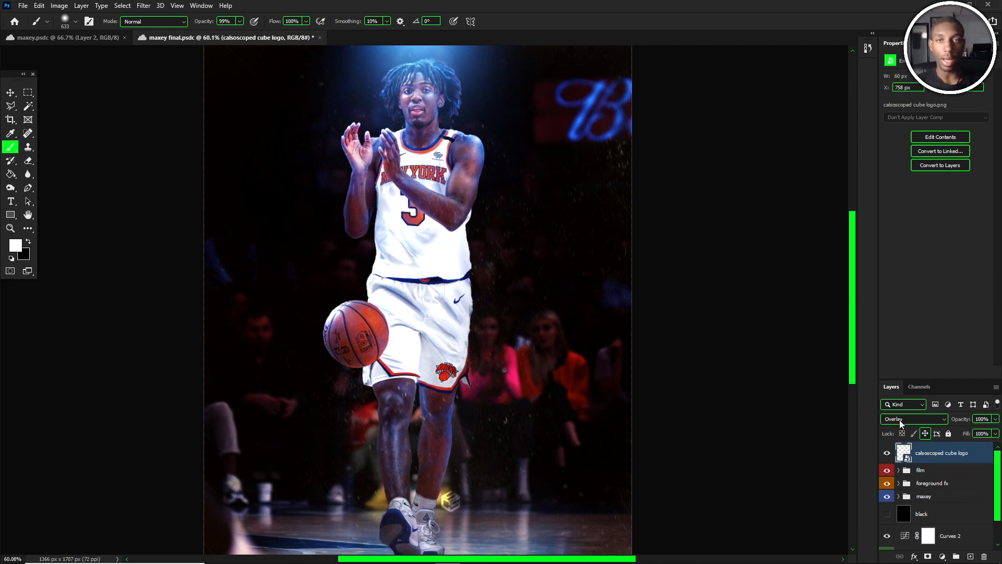
scroll(449, 284, down, 4)
scroll(424, 355, up, 4)
scroll(426, 377, down, 1)
- Find Layer 2 inside the crowd group and toggle its visibility to examine what it contributes
key(v)
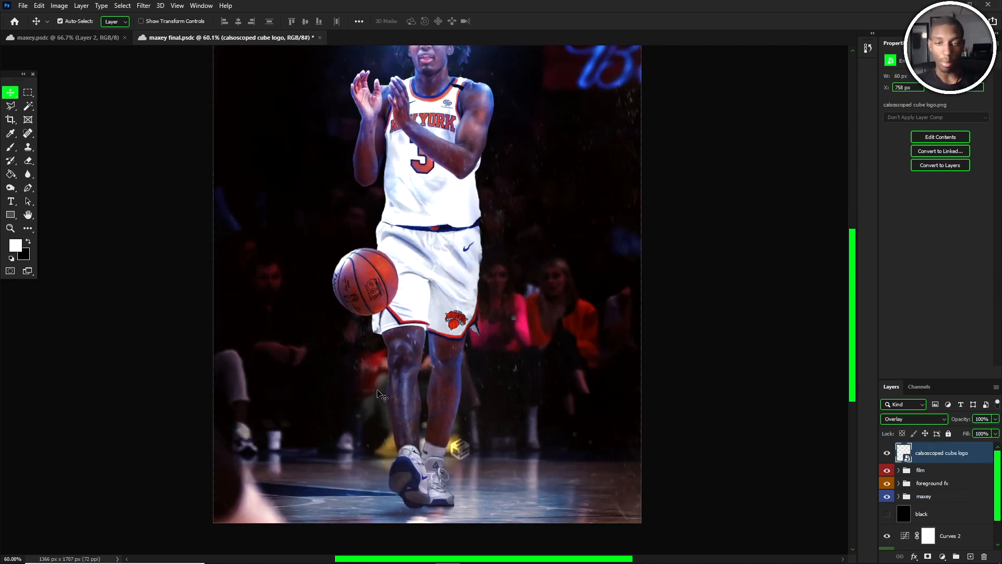
click(383, 395)
click(898, 472)
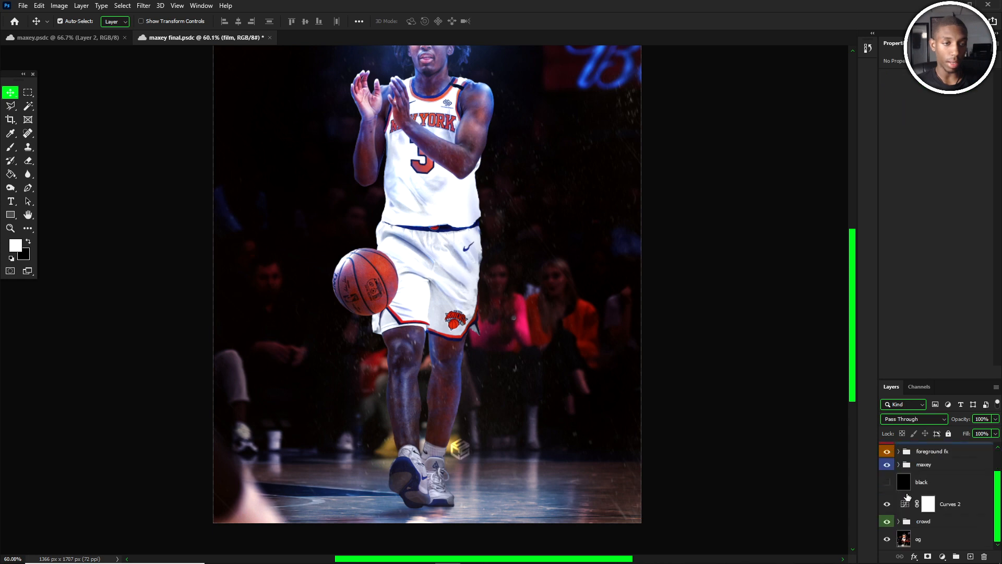
scroll(903, 472, down, 3)
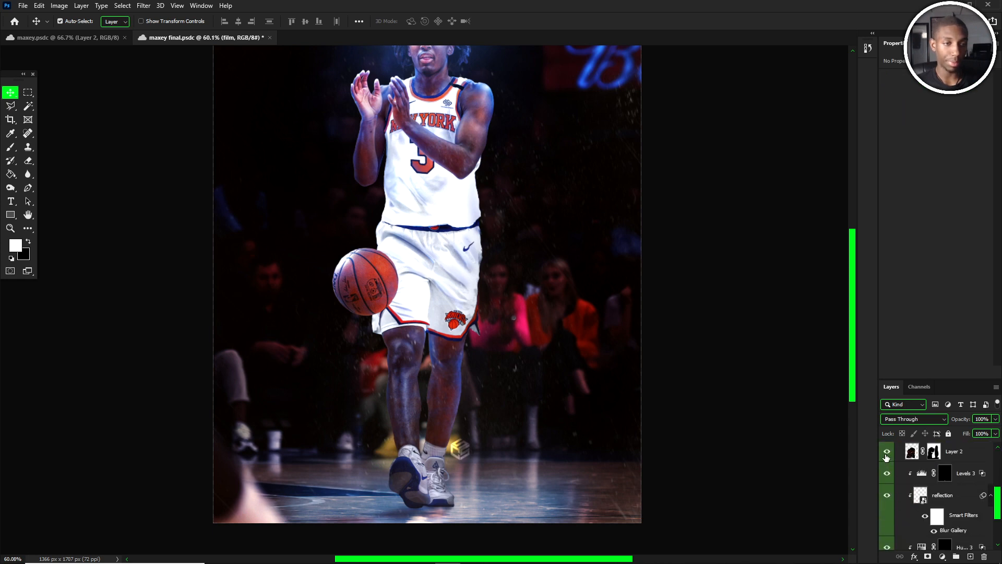
click(887, 452)
click(887, 453)
- Add a clipped Levels adjustment above Layer 2 in the crowd group with the midtone value set to 0.75
click(951, 455)
click(942, 557)
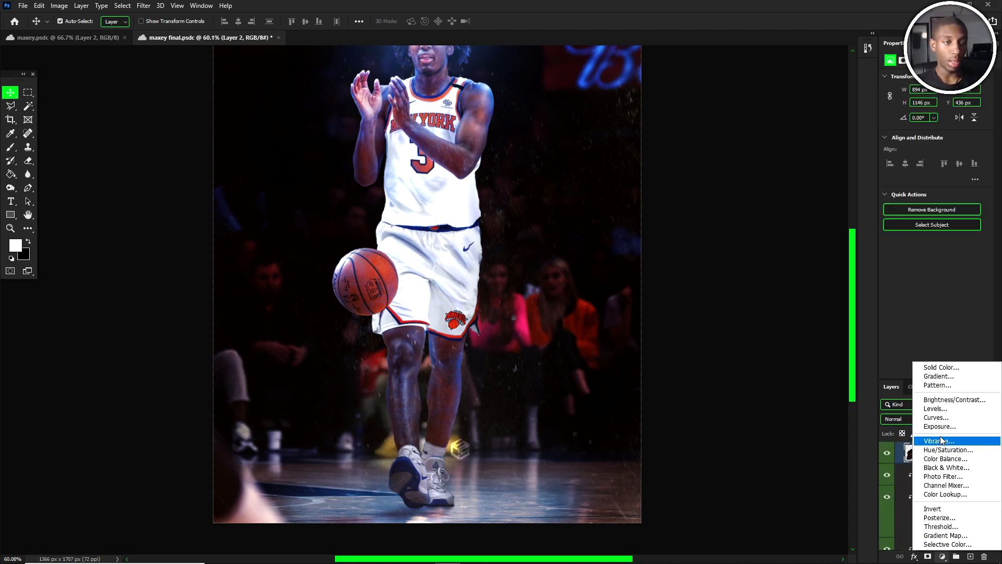
click(939, 409)
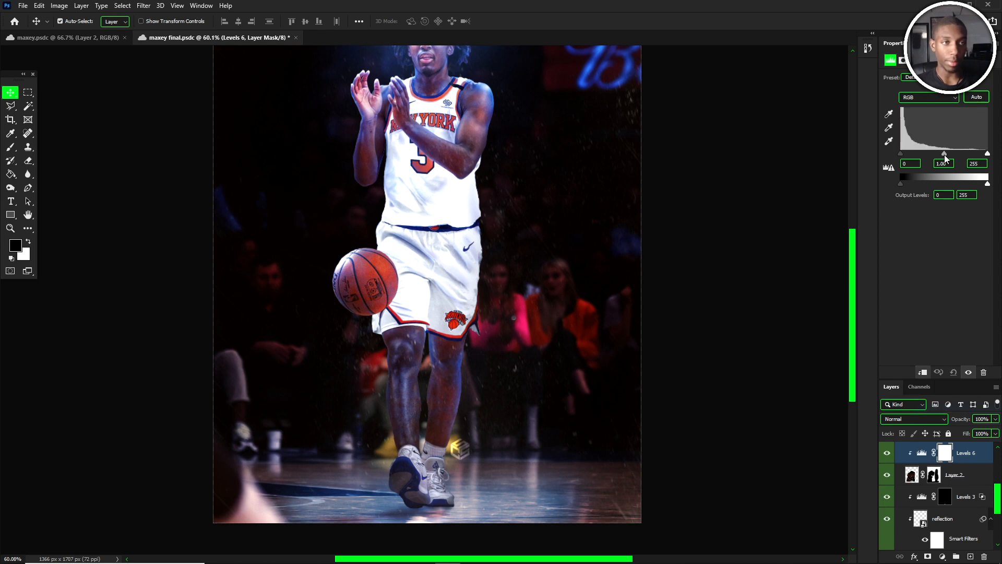
drag(944, 154, 952, 153)
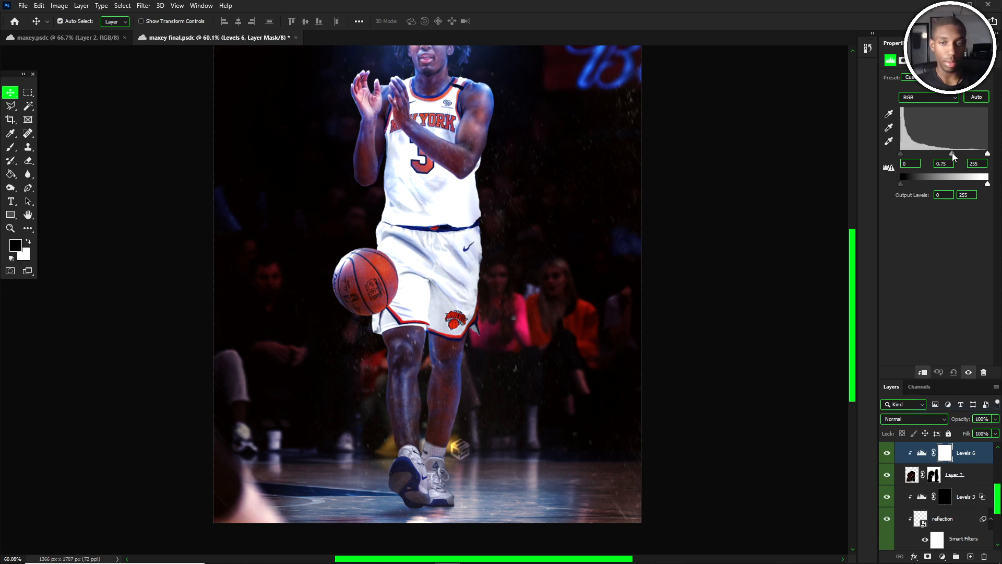
key(ctrl+0)
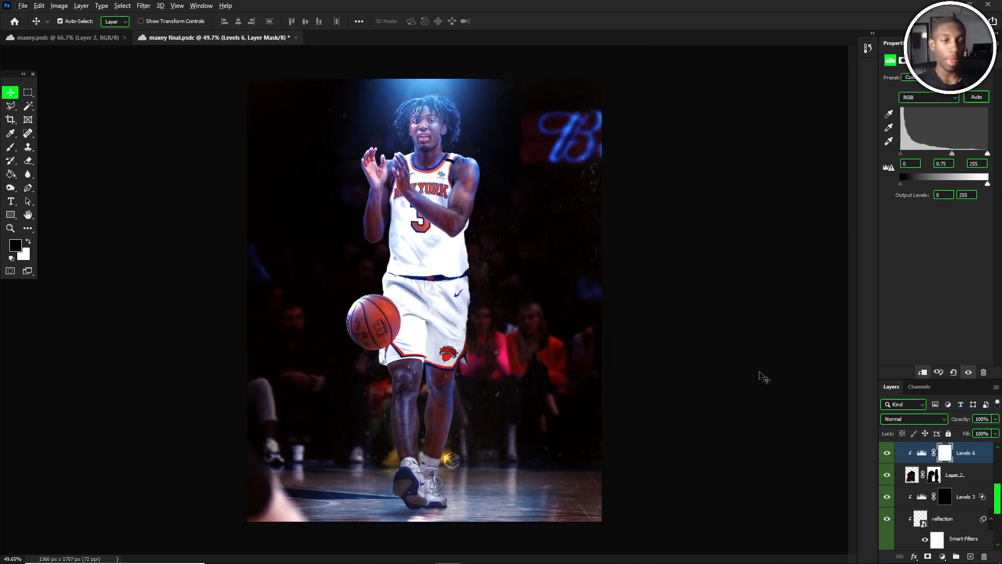
- Stamp all visible layers into a new layer above the calsoscoped cube logo and convert it to a smart object
scroll(963, 484, up, 5)
scroll(424, 143, up, 4)
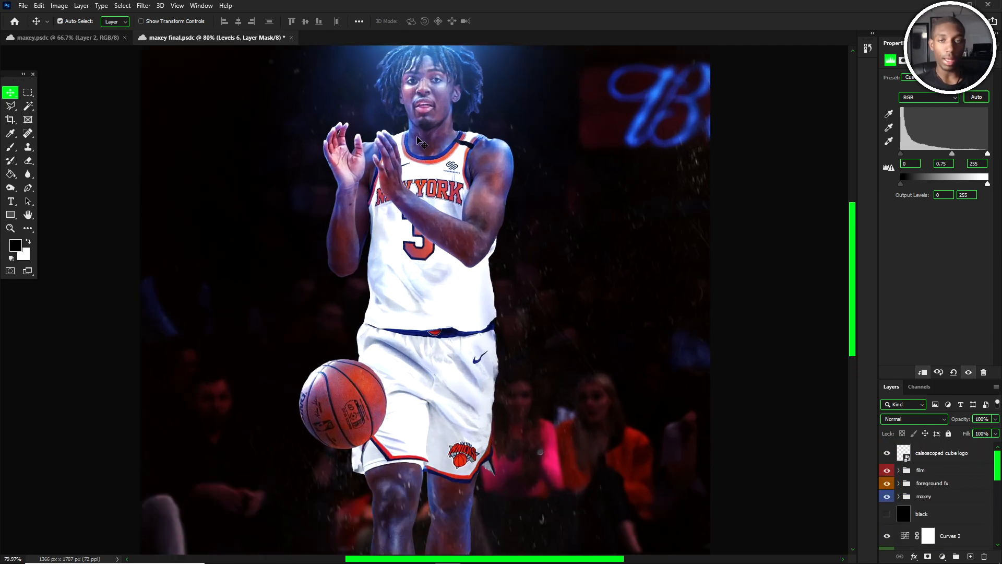
scroll(424, 142, up, 1)
click(941, 453)
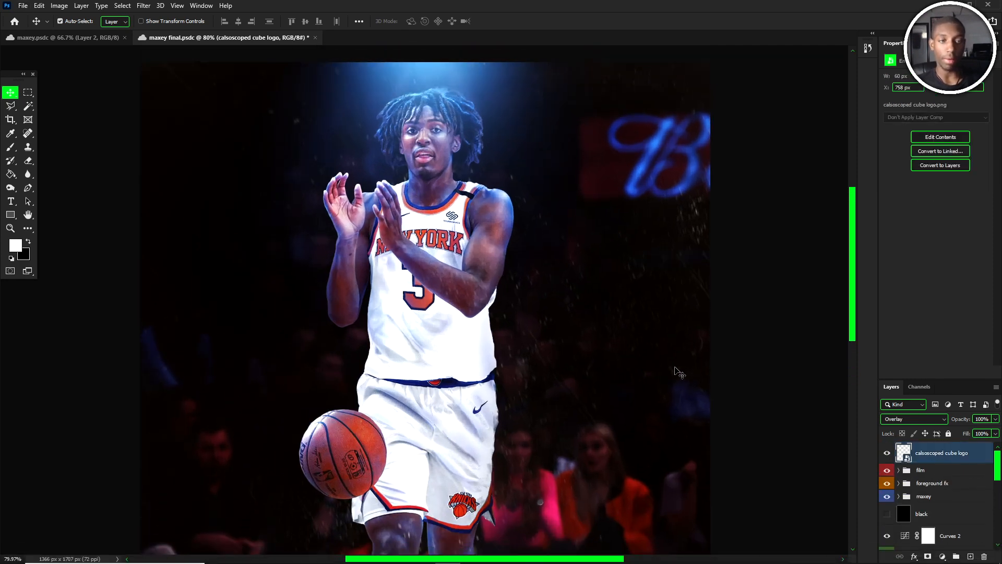
scroll(573, 340, down, 2)
scroll(561, 323, up, 1)
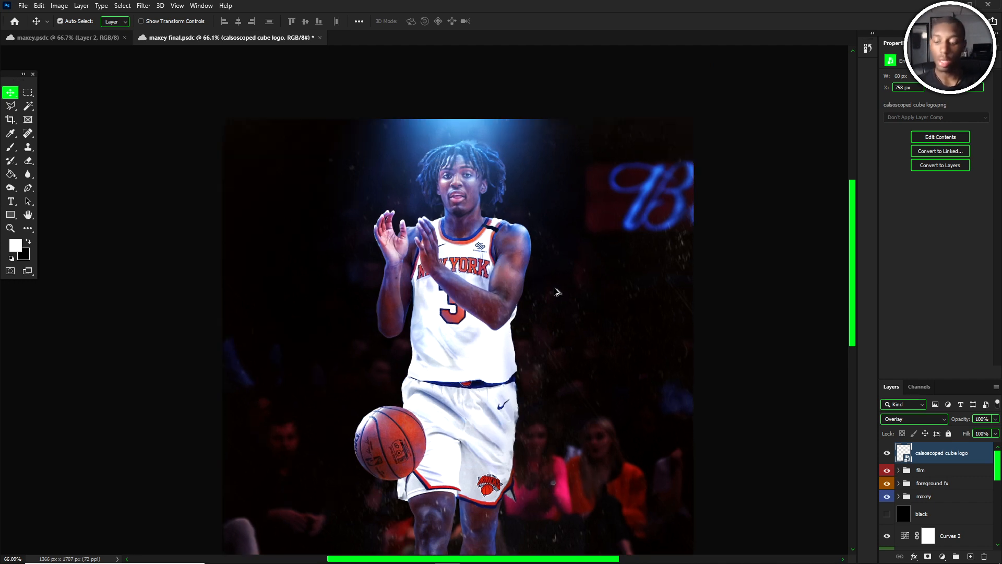
key(ctrl)
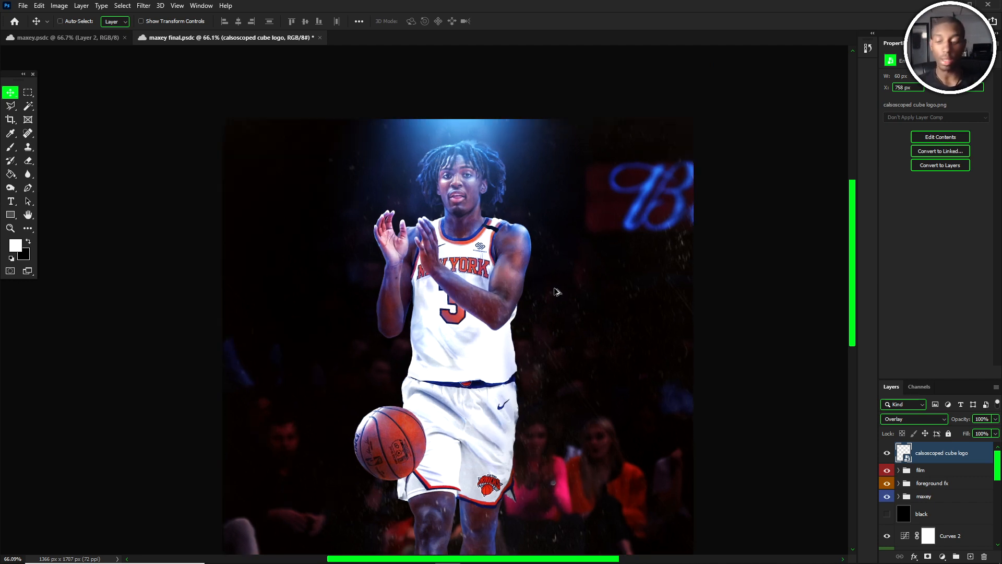
key(ctrl+shift+alt+e)
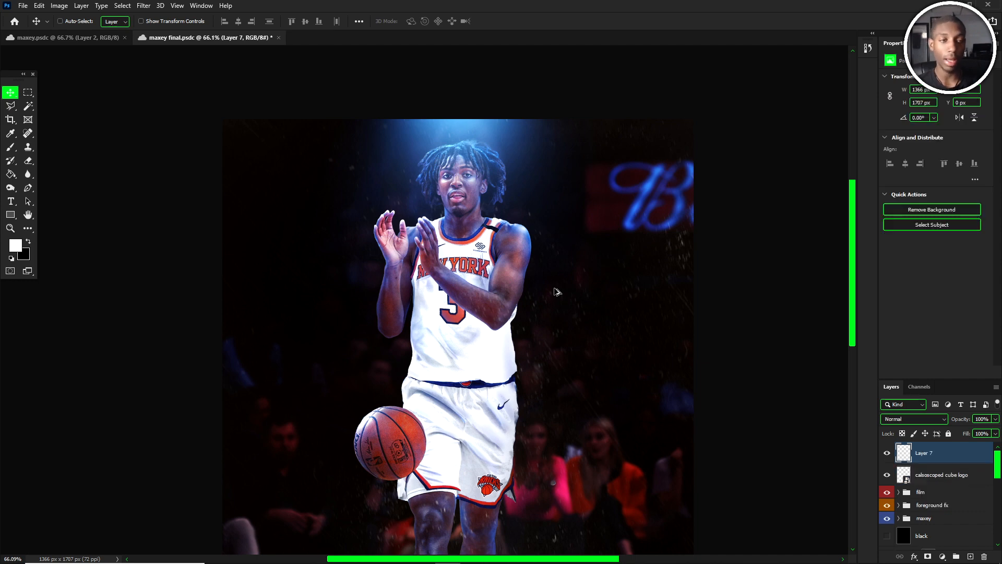
right_click(954, 457)
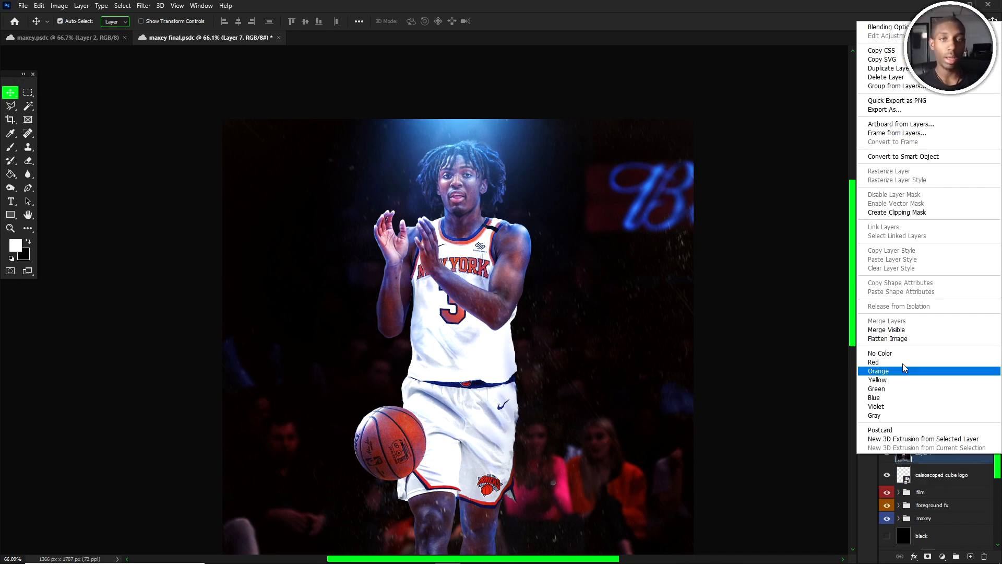
click(898, 156)
- Apply the Topaz Lens Effects xF Add Grain effect to the stamped layer, using the Generous Grain preset with a reduced grain amount
click(140, 5)
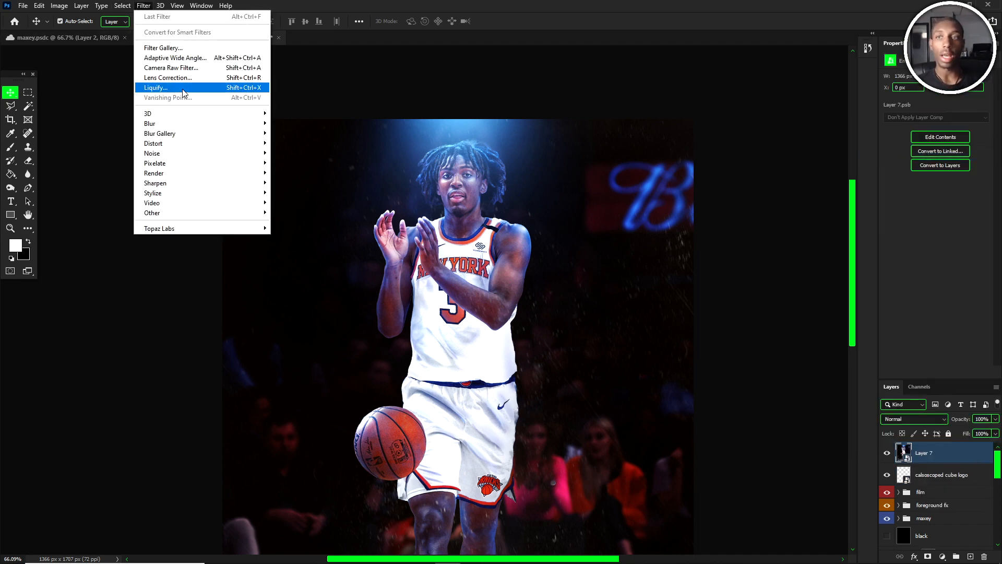
mouse_move(197, 228)
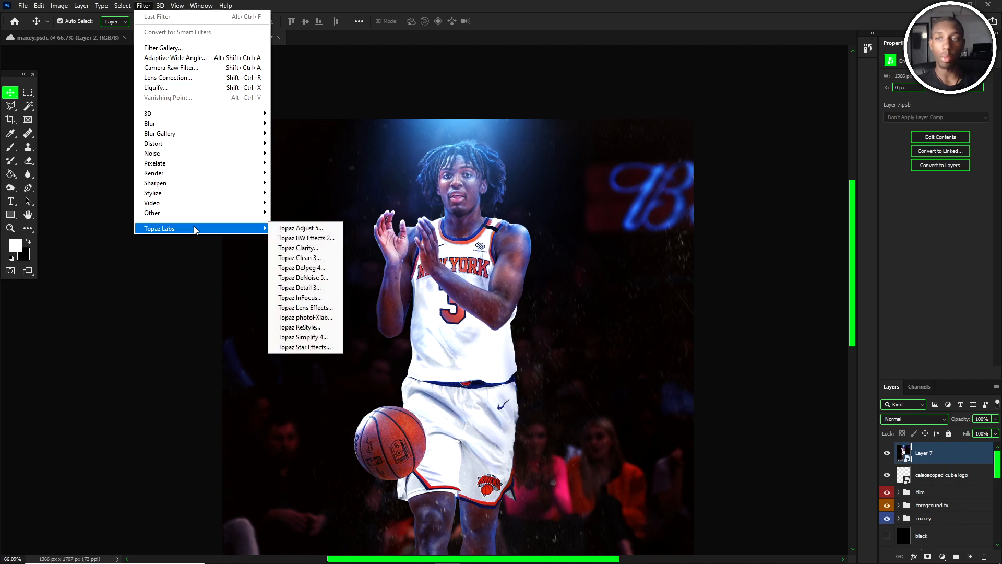
click(315, 307)
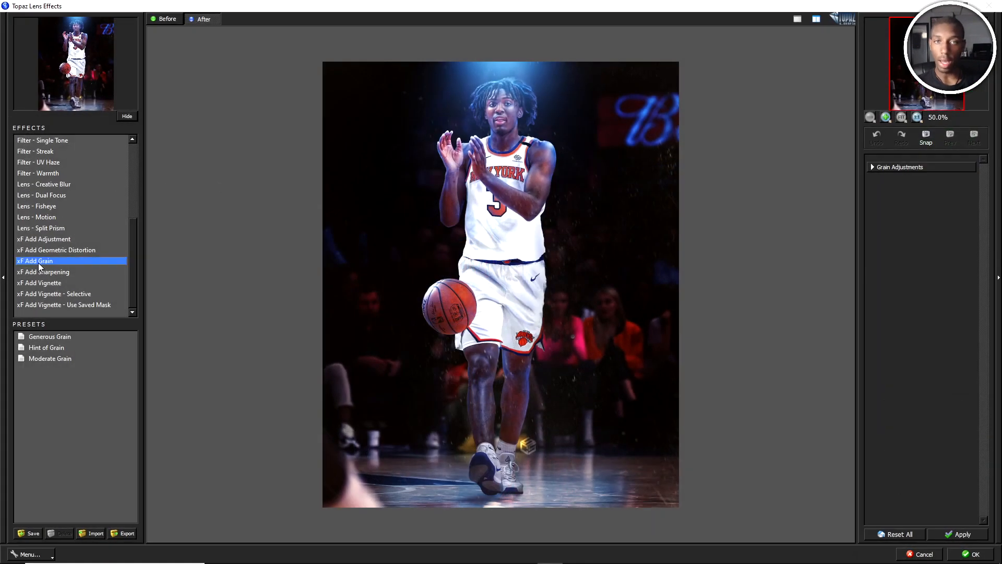
click(890, 167)
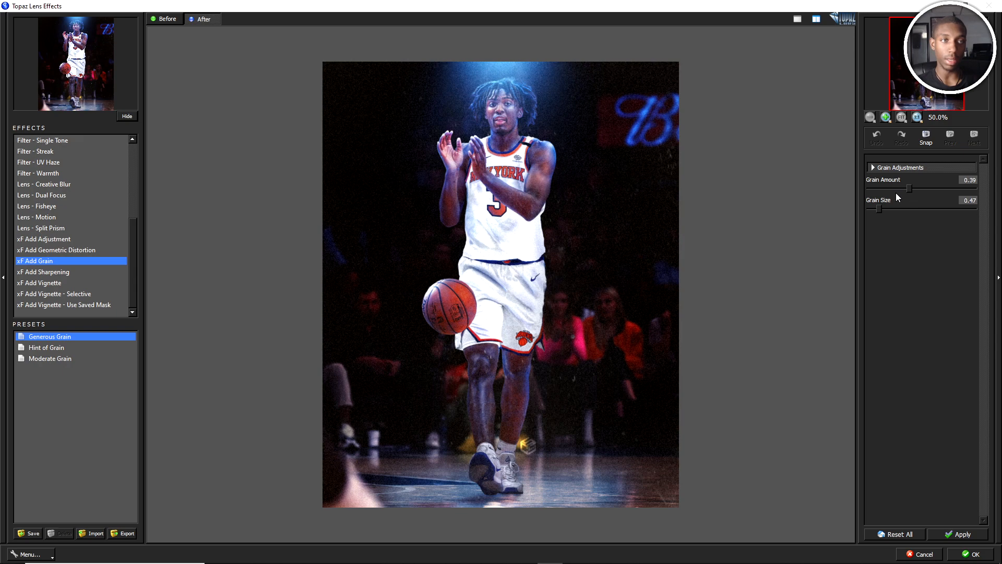
click(901, 188)
click(975, 555)
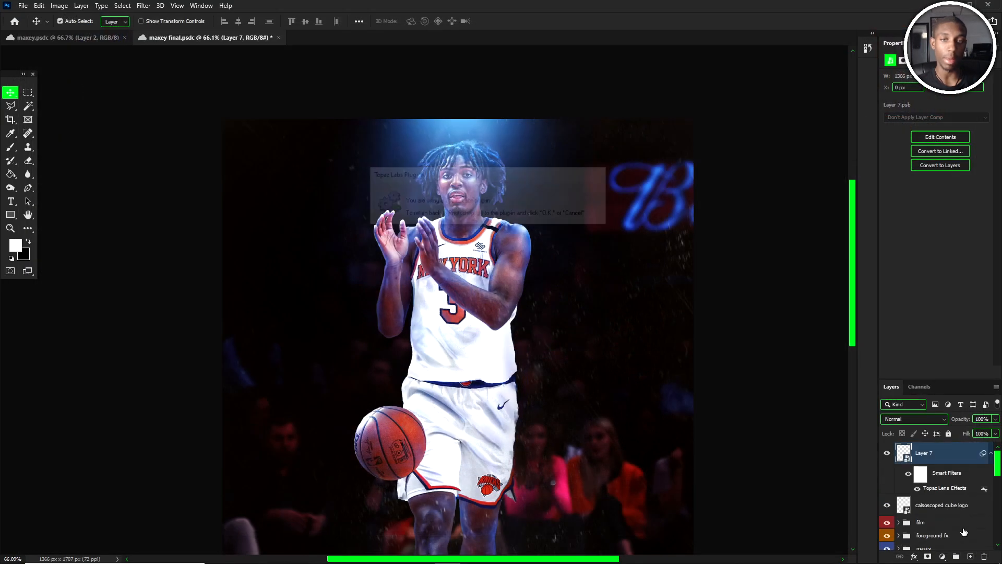
- Compare the image with and without the Topaz grain by undoing and redoing the filter
scroll(420, 183, down, 3)
scroll(421, 183, up, 3)
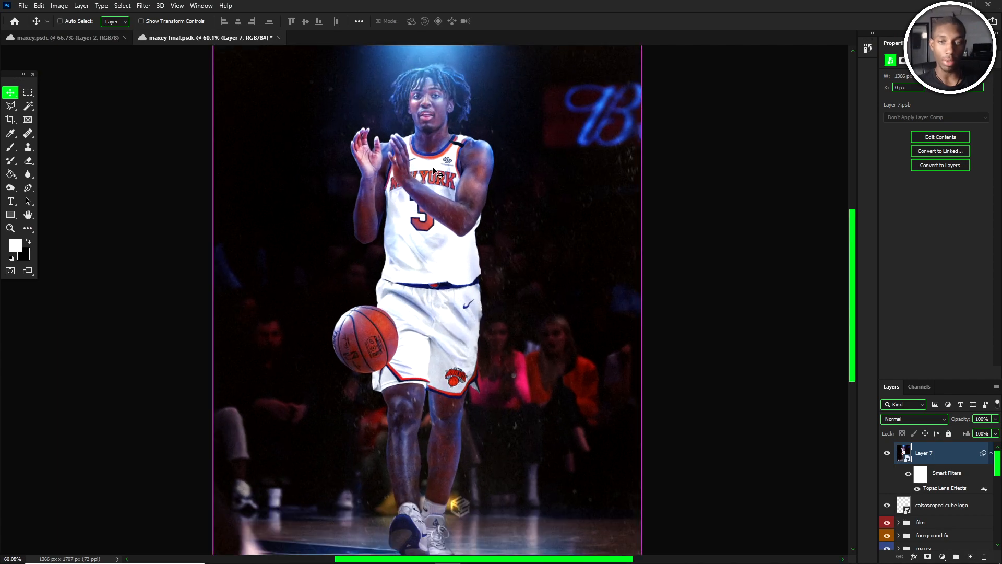
key(ctrl+z)
key(ctrl+shift+z)
scroll(381, 125, down, 3)
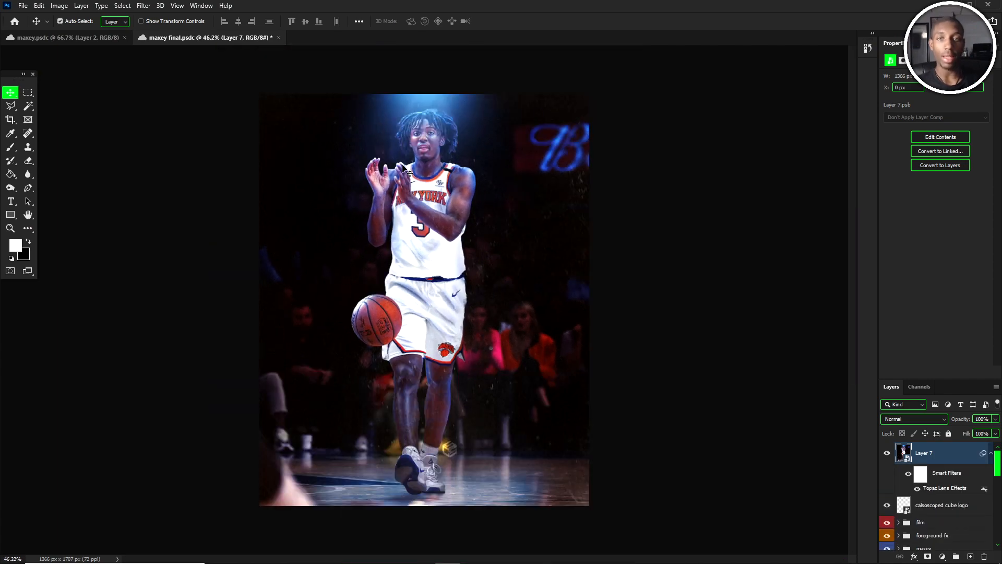
scroll(406, 165, up, 1)
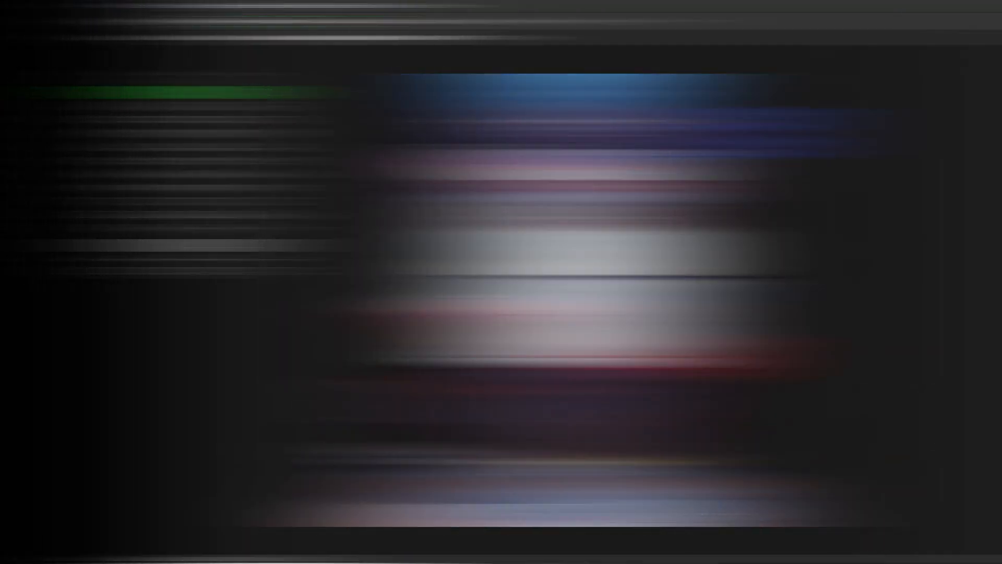